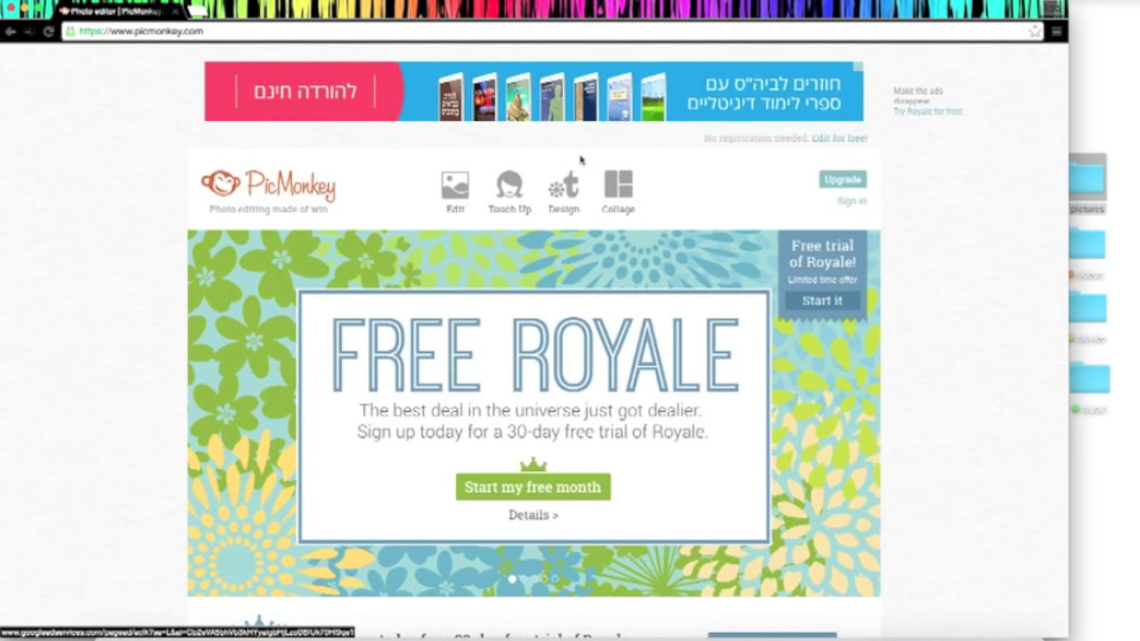
- Bring up the PicMonkey home page with its Design canvas-size choices, including Custom
mouse_move(564, 190)
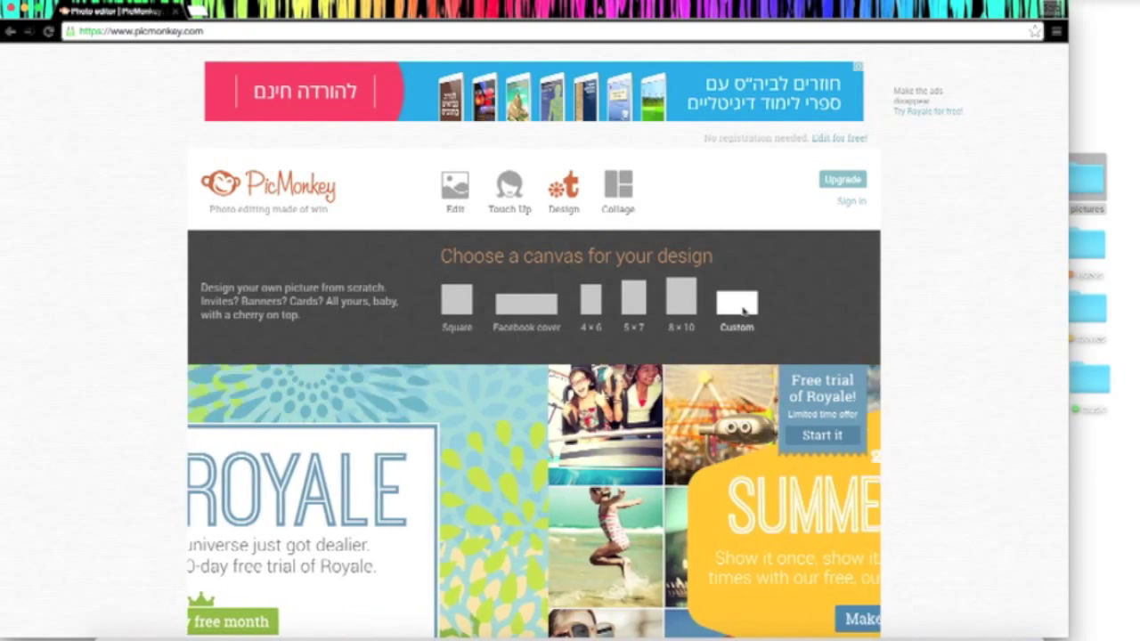
- Create a custom 1280 × 720 pixel canvas with a white background
click(736, 303)
drag(470, 290, 444, 289)
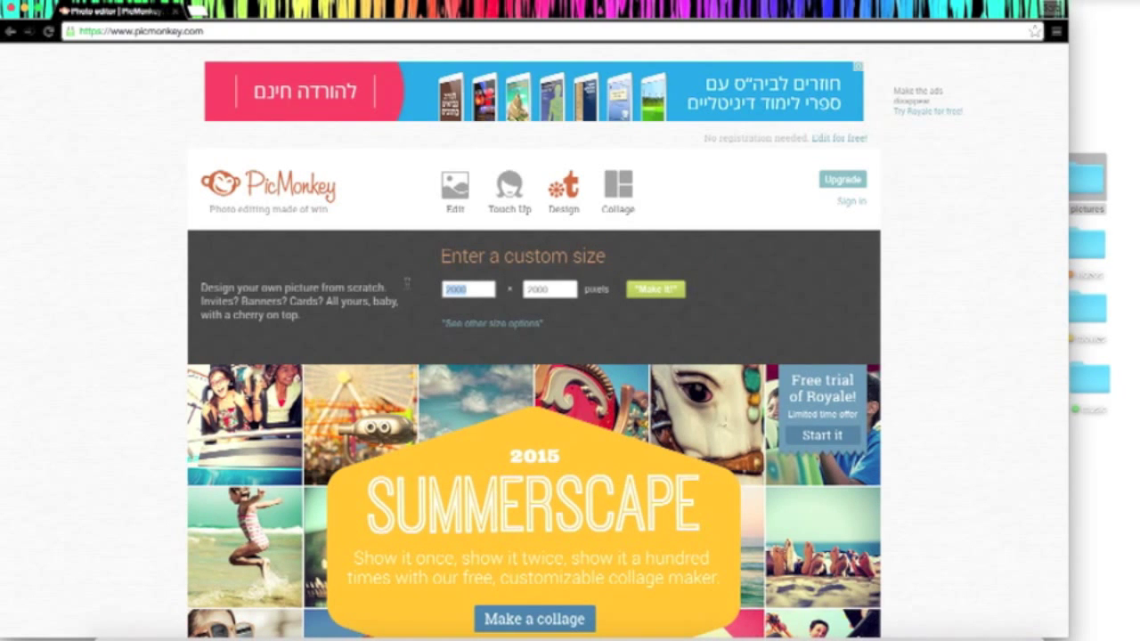
text(1280)
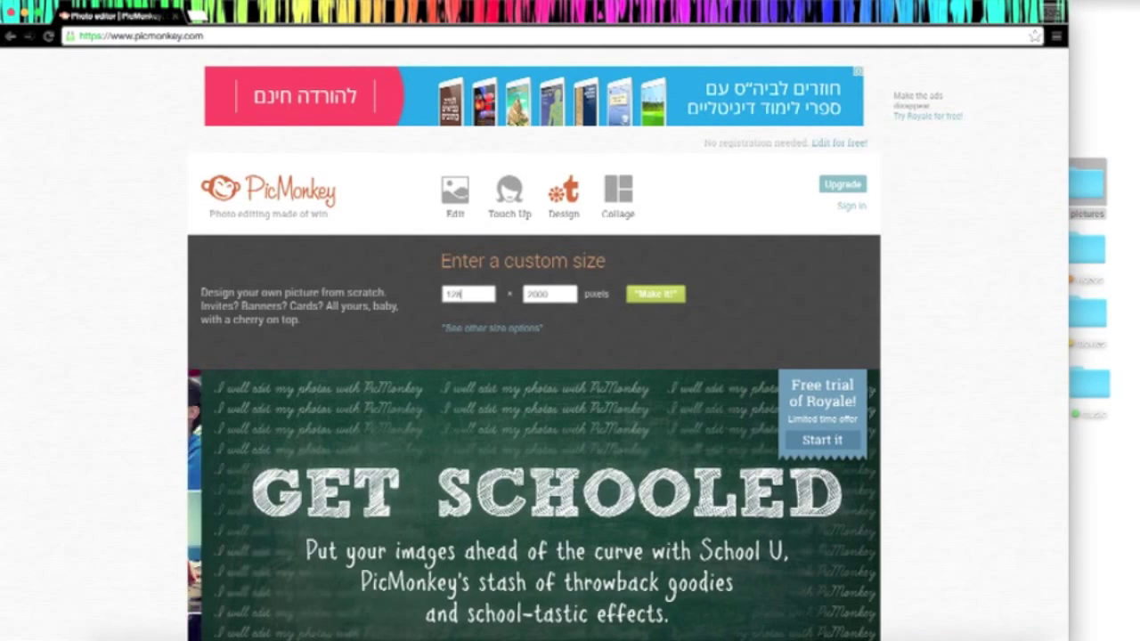
click(553, 287)
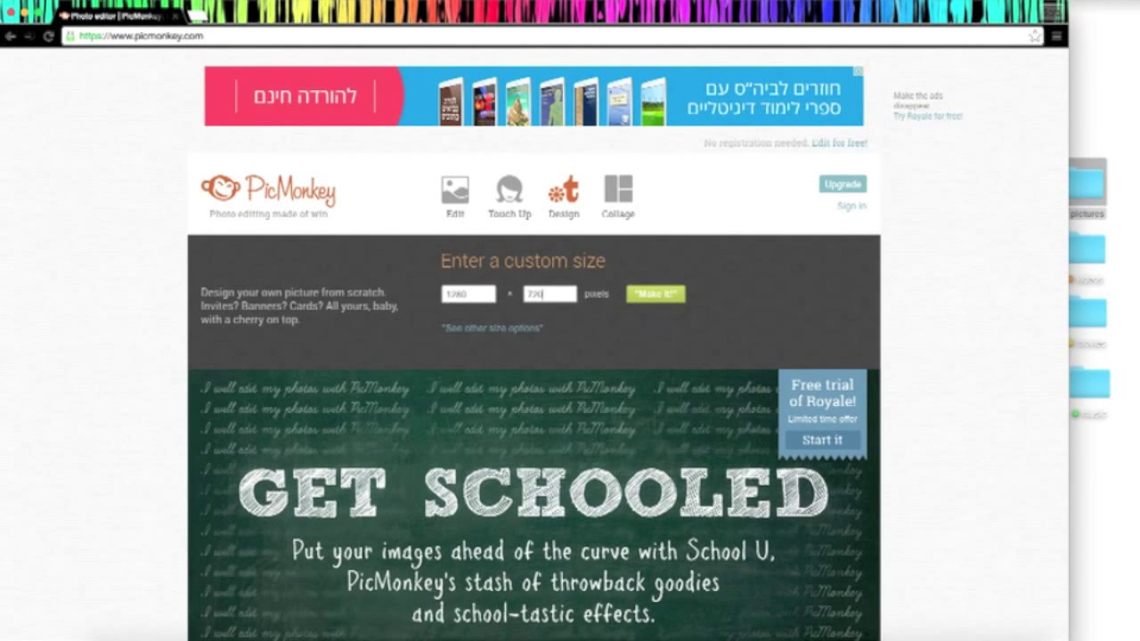
click(645, 297)
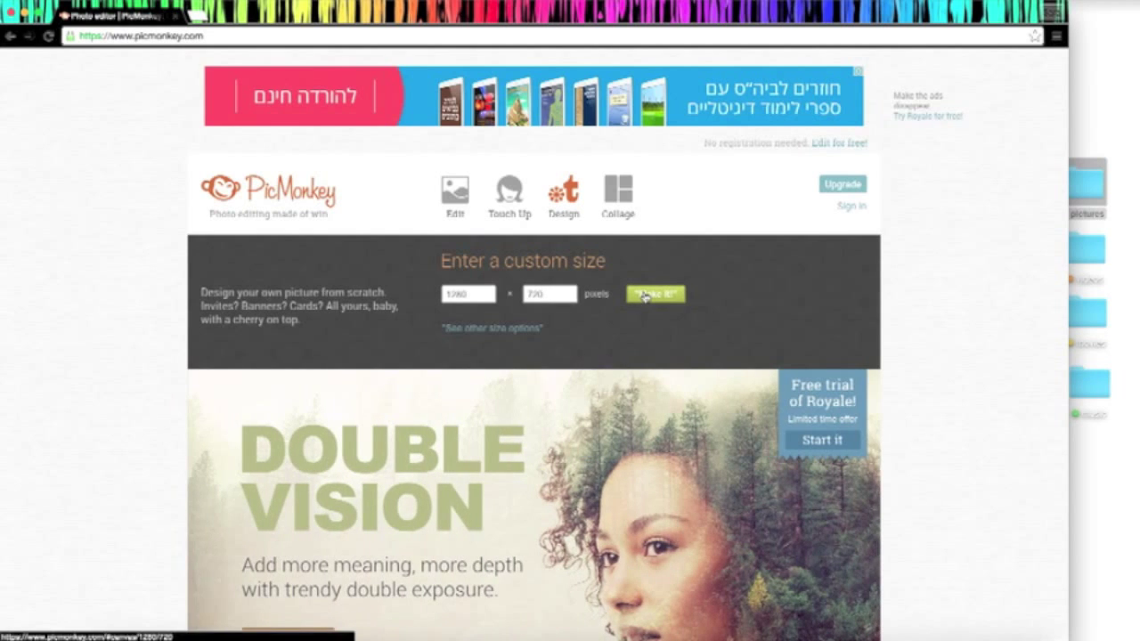
click(85, 340)
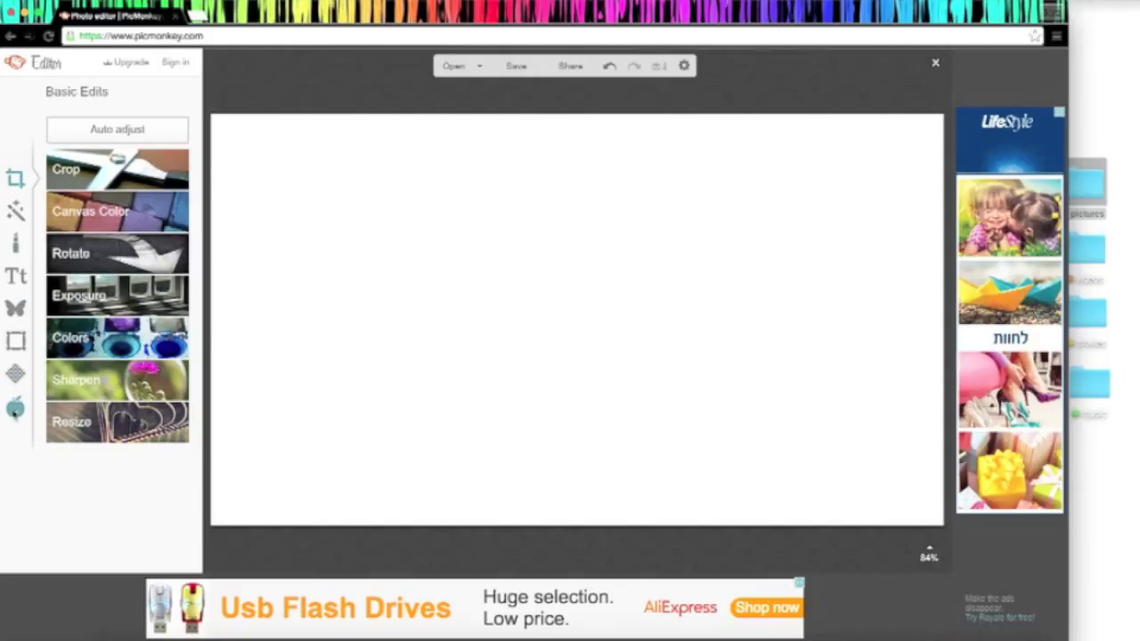
- Browse the overlays, then add a new placeholder text box to the blank canvas
click(16, 308)
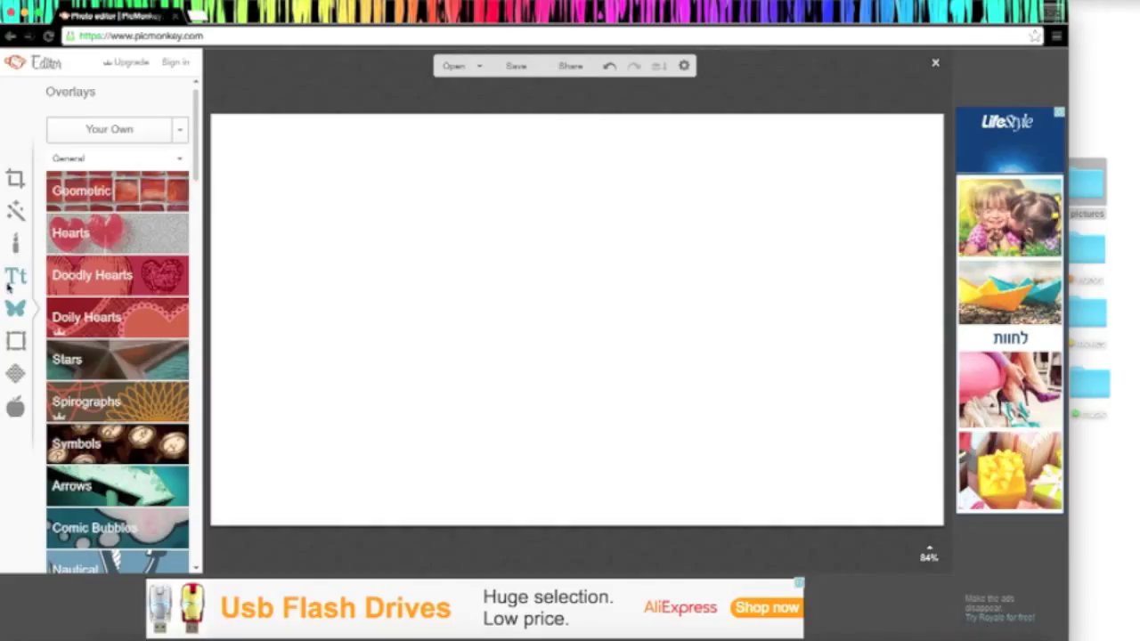
click(16, 276)
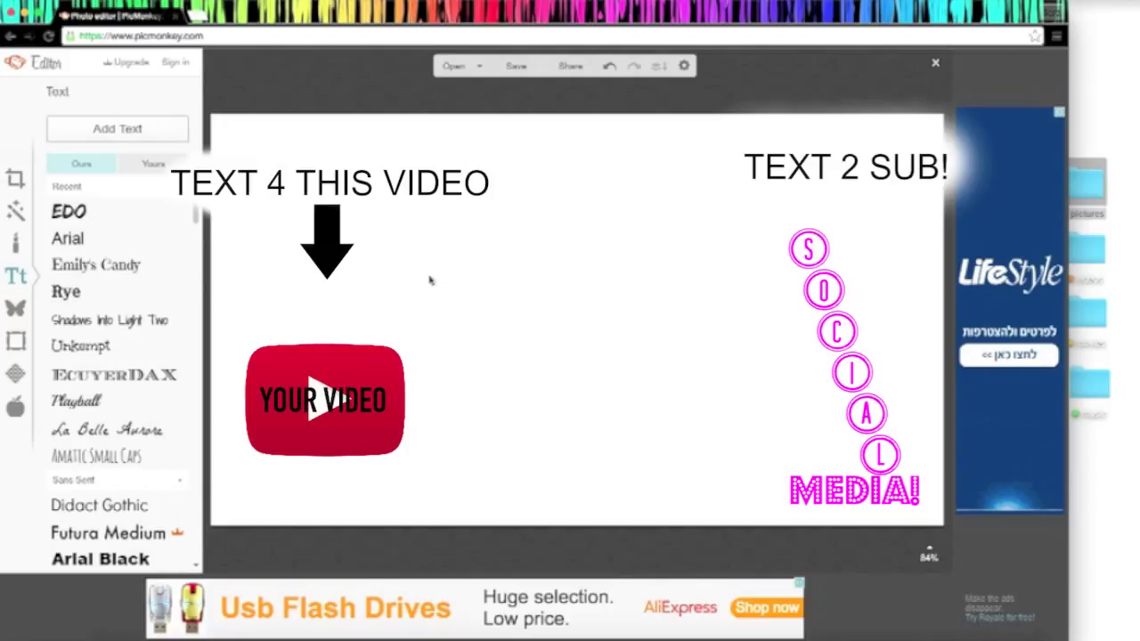
click(159, 129)
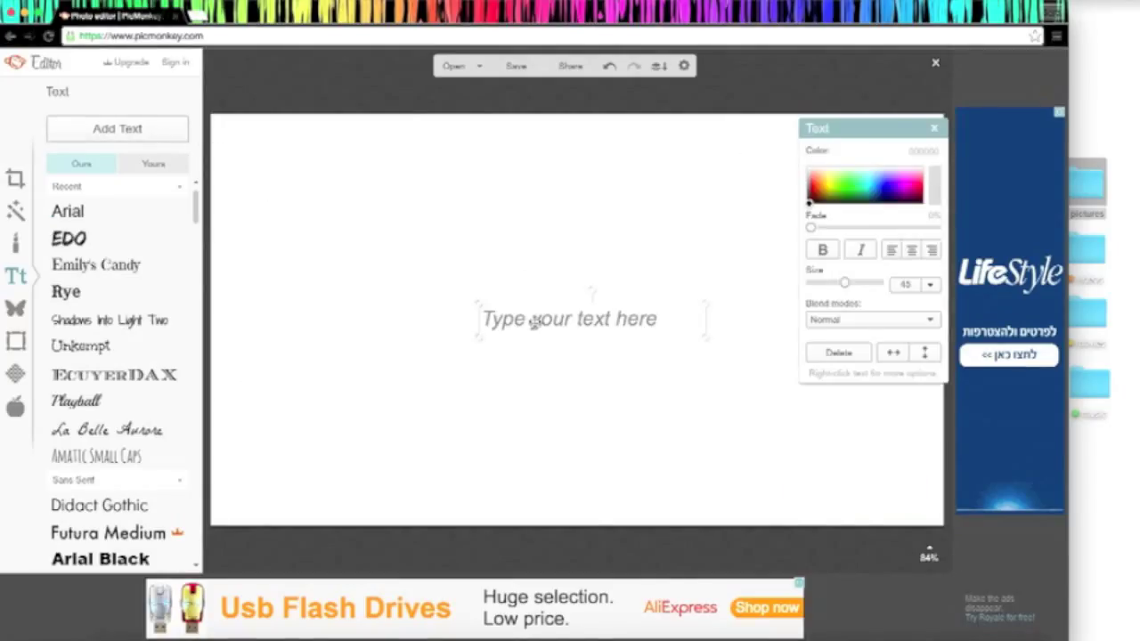
- Type 'Click here to subscribe!' on one line in the upper right, then add another text box
text(Cl)
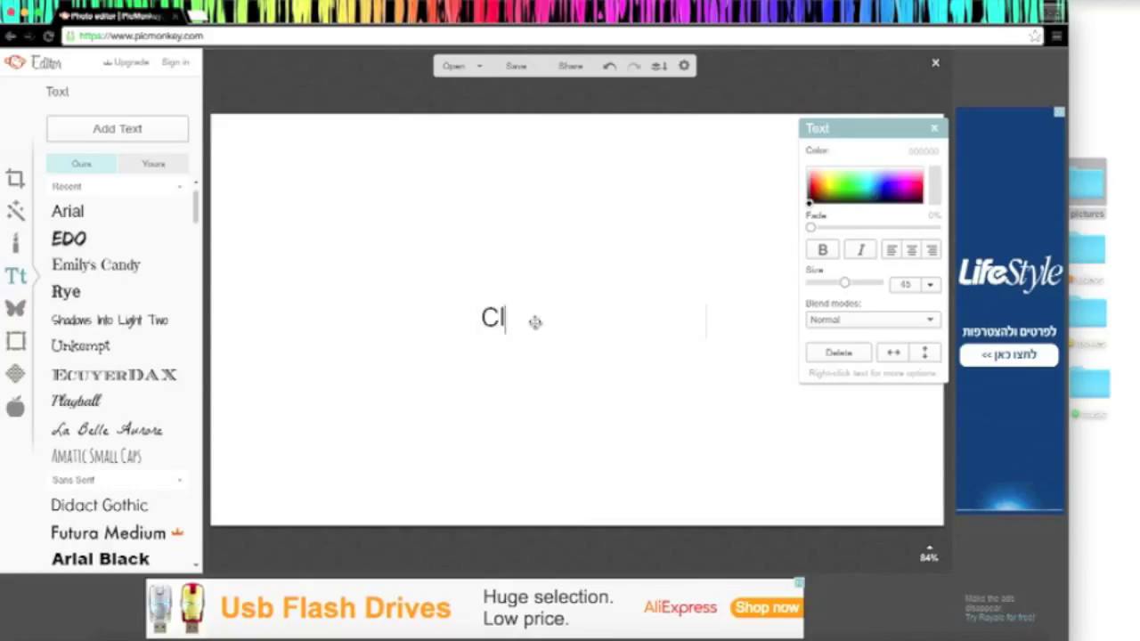
text(ick her)
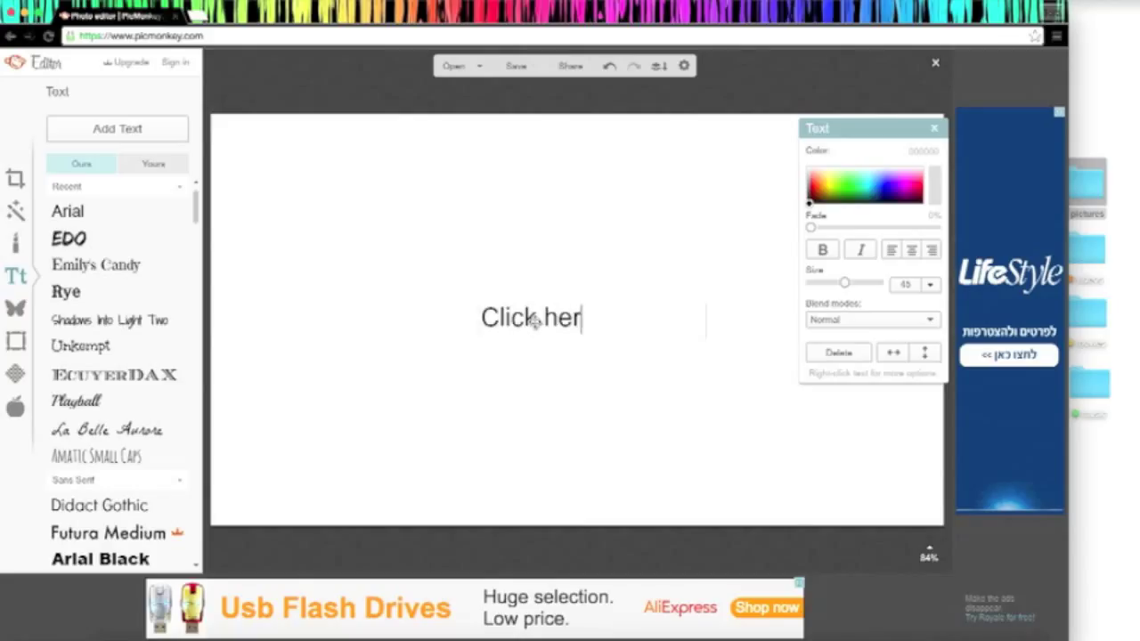
text(e to subsc)
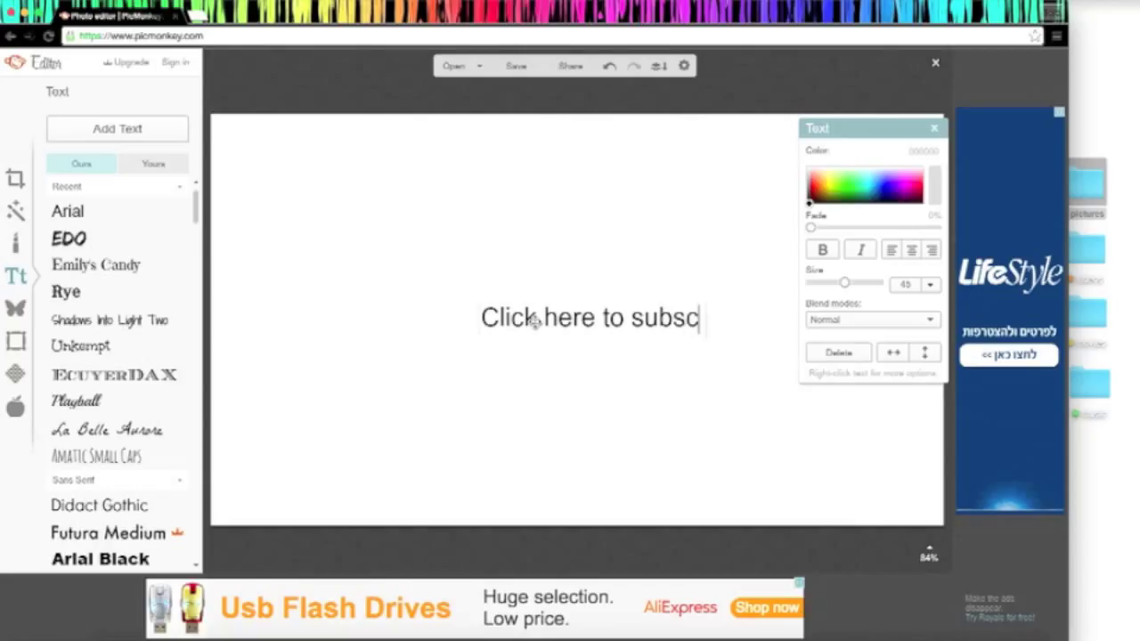
key(BackSpace)
text(ribe!)
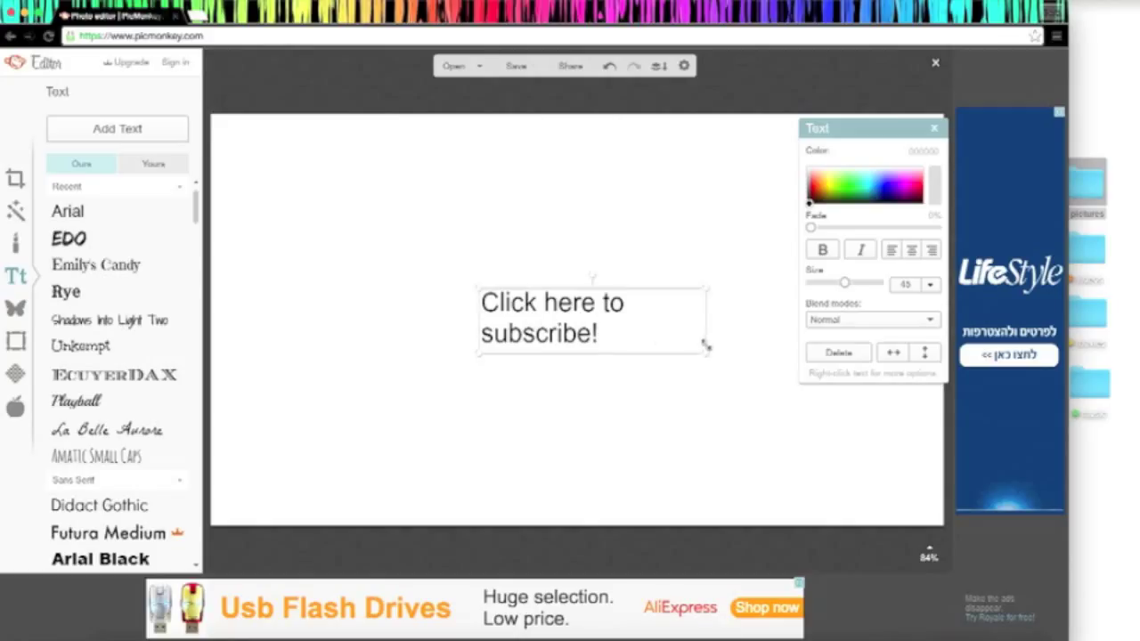
drag(706, 345, 776, 333)
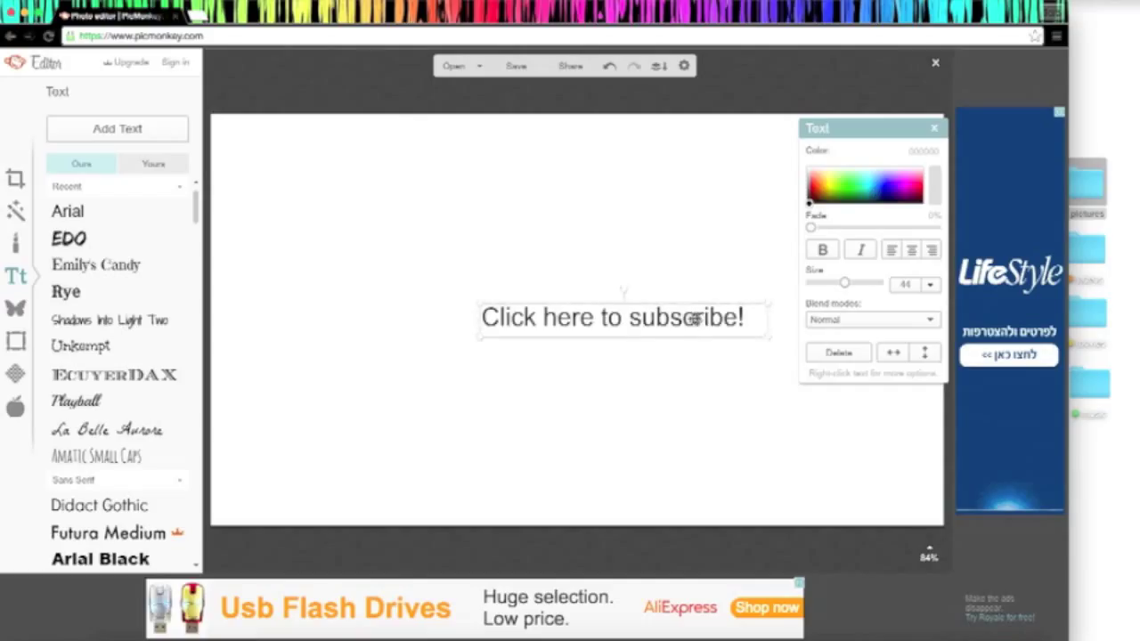
drag(696, 318, 835, 210)
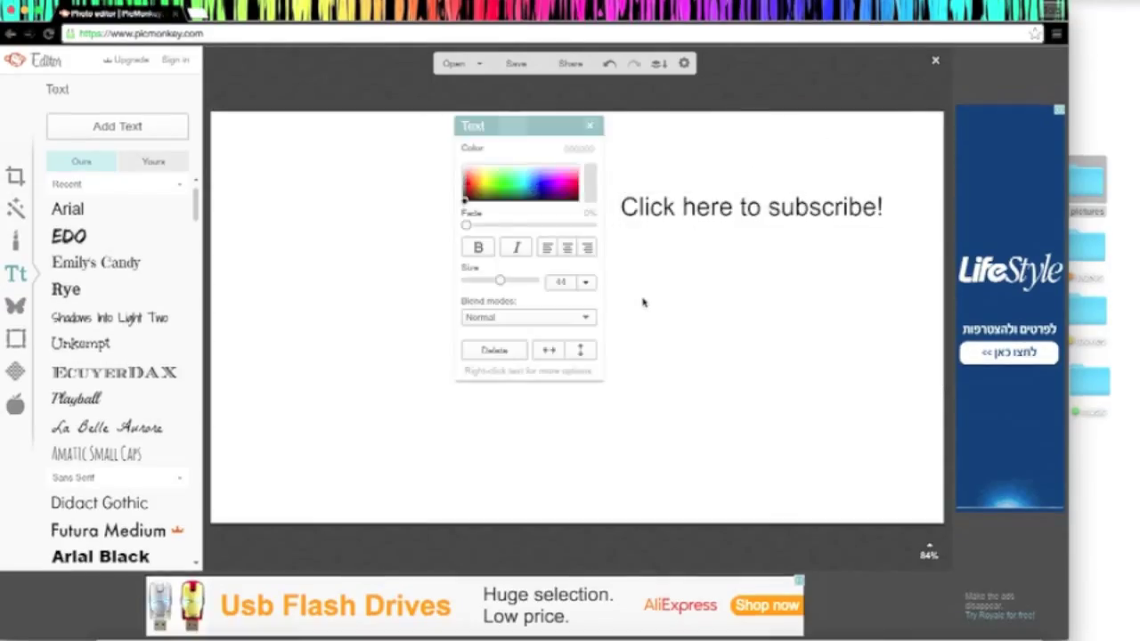
click(643, 303)
- Fill the second box with 'Don't forget to watch my last video!' on one line, lower left
click(135, 125)
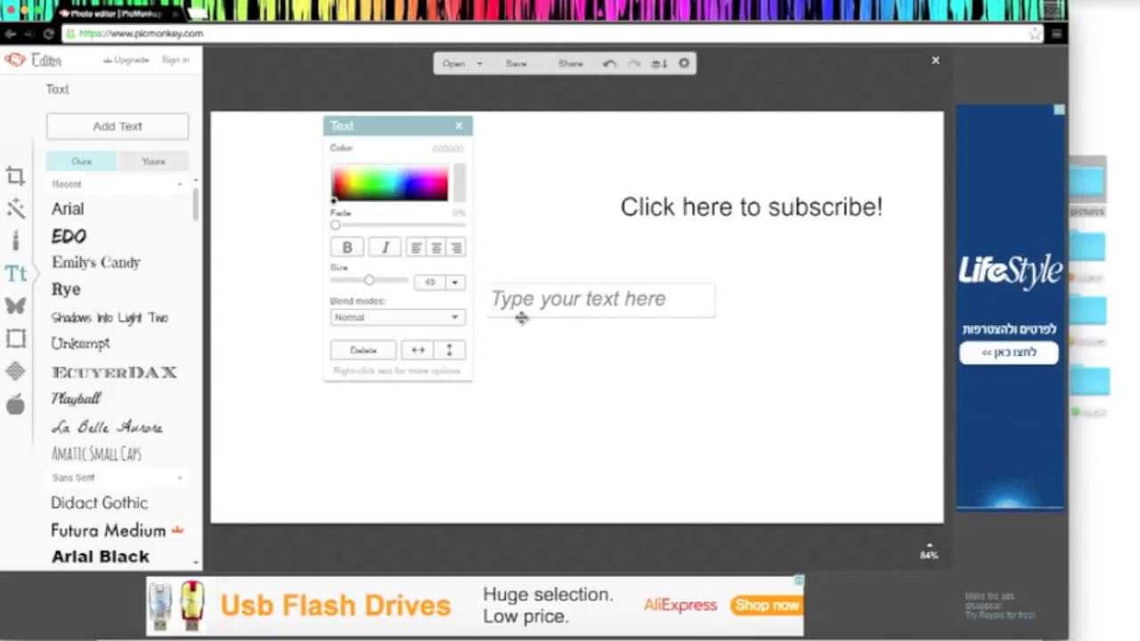
text(Do)
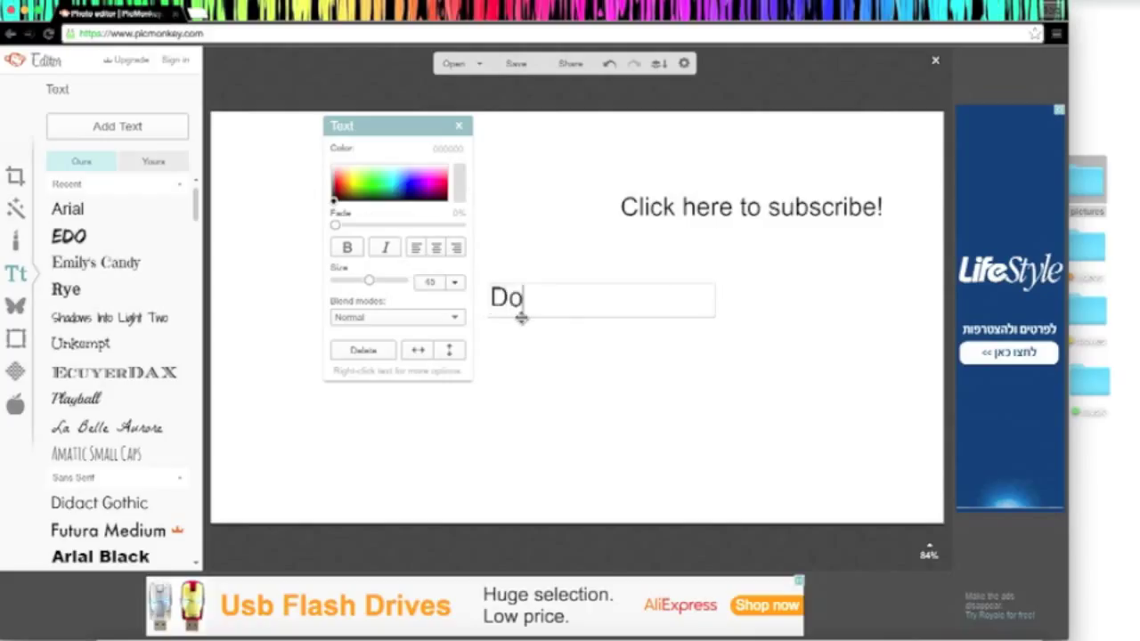
text(n't fo)
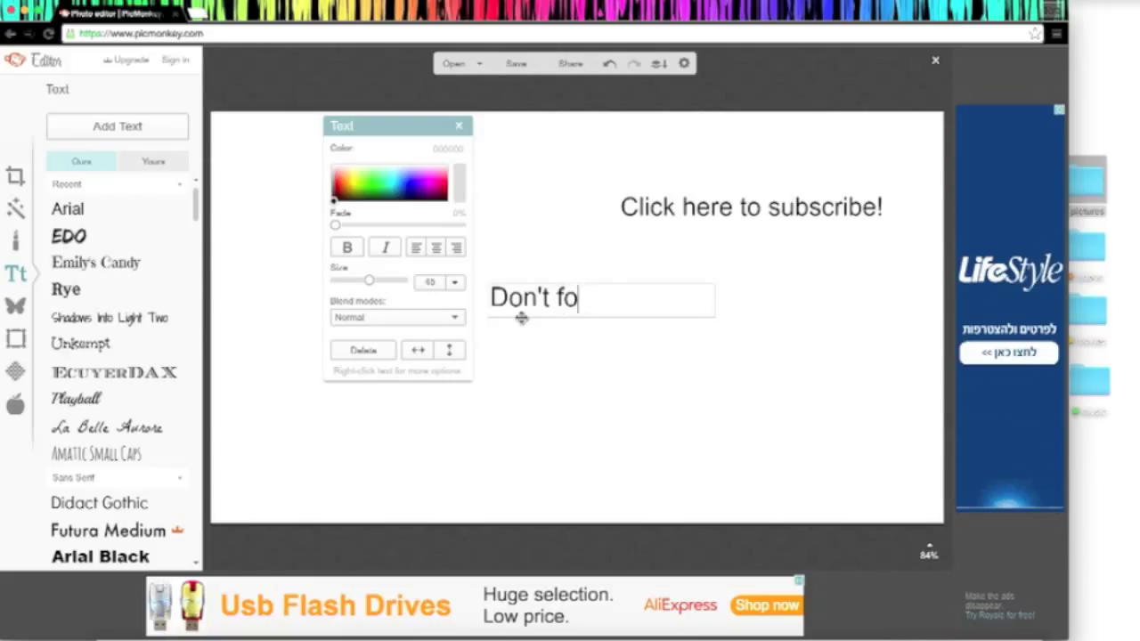
text(rget)
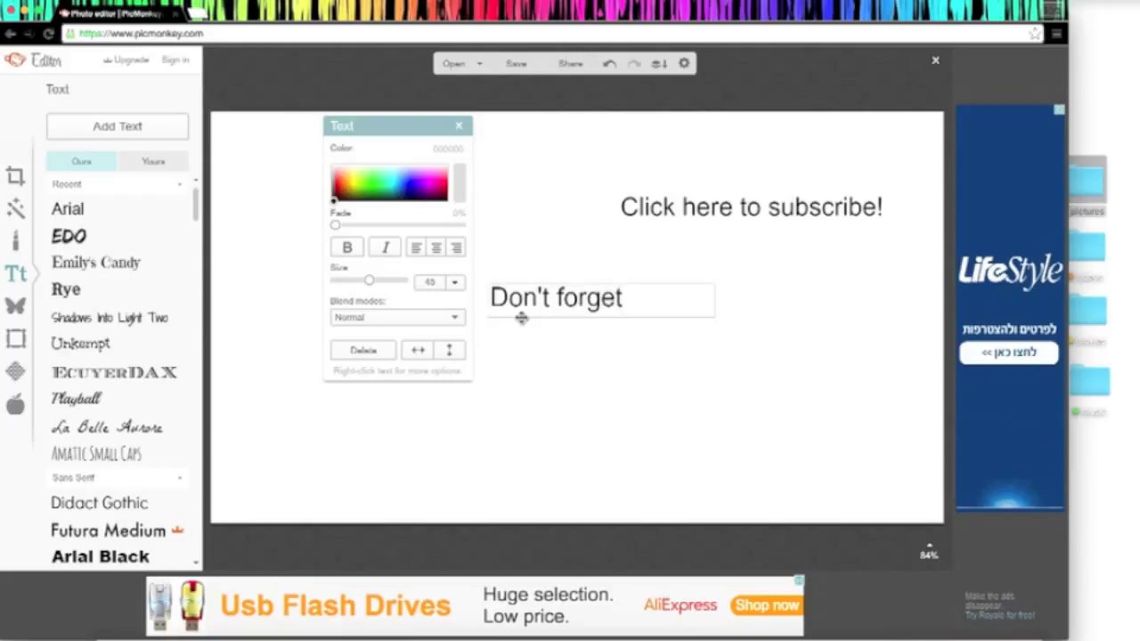
text( to wat)
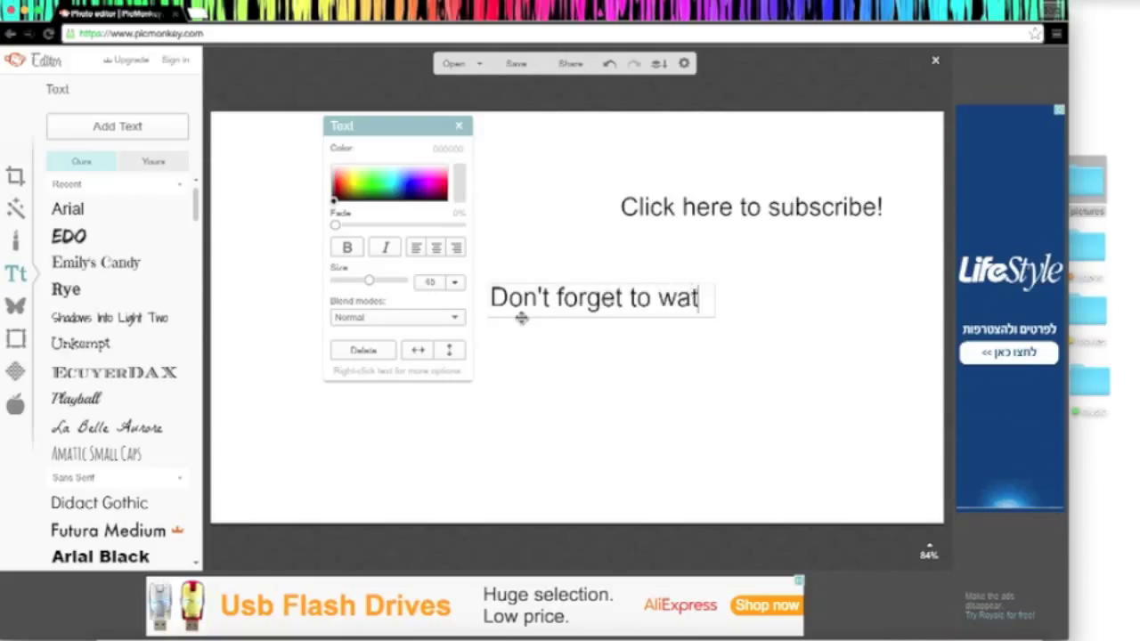
text(ch my la)
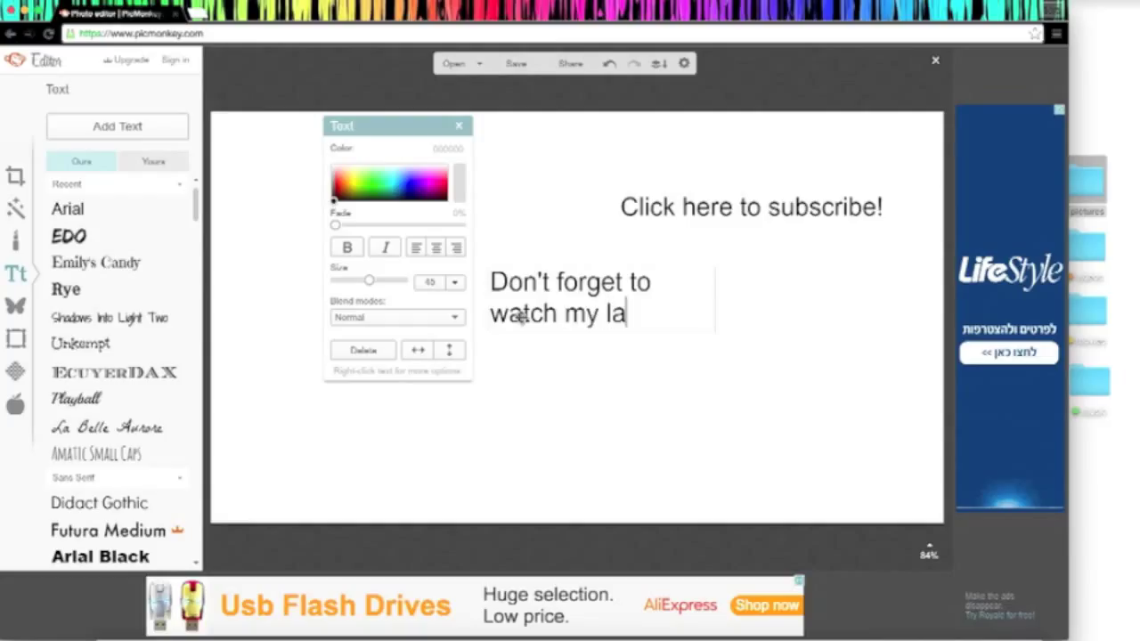
text(st video!)
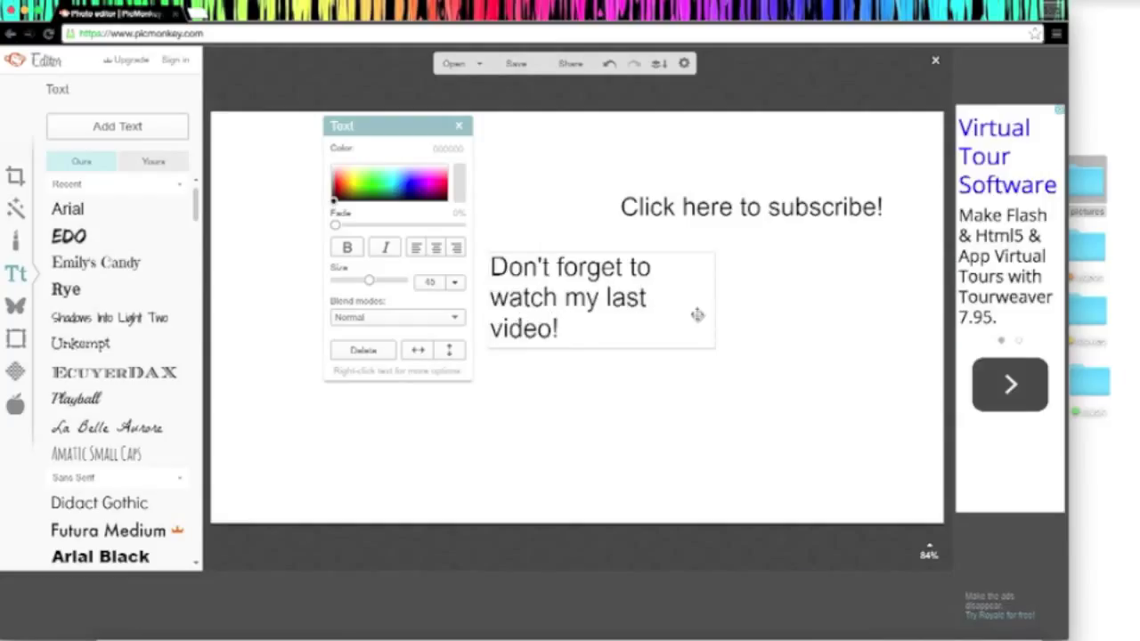
drag(714, 318, 522, 473)
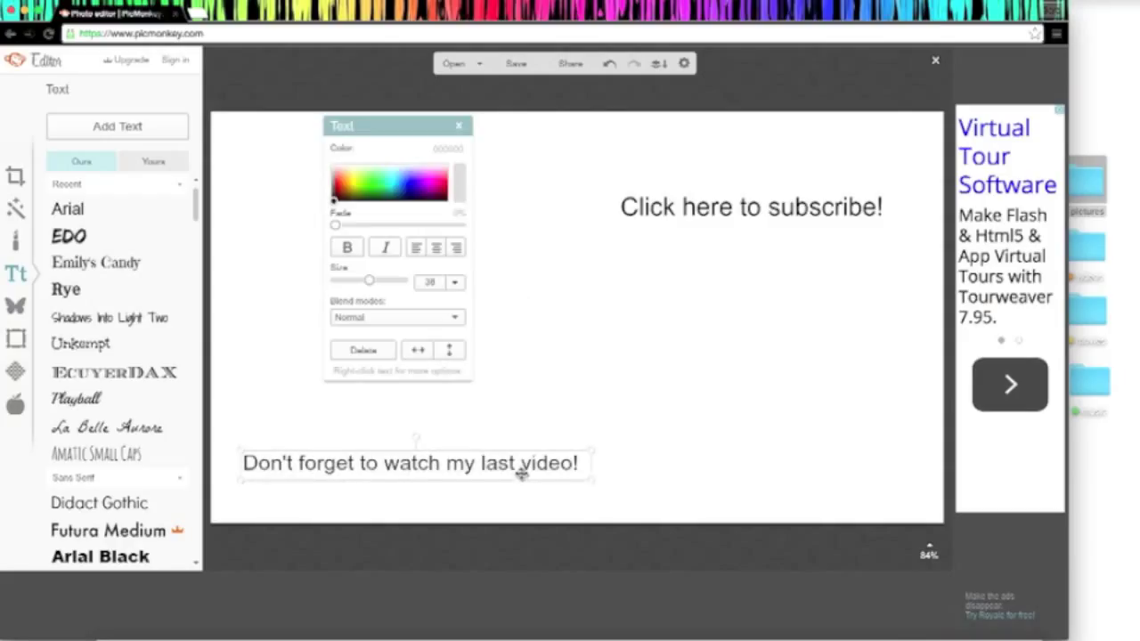
- Set the reminder text in the Emily's Candy font
click(481, 472)
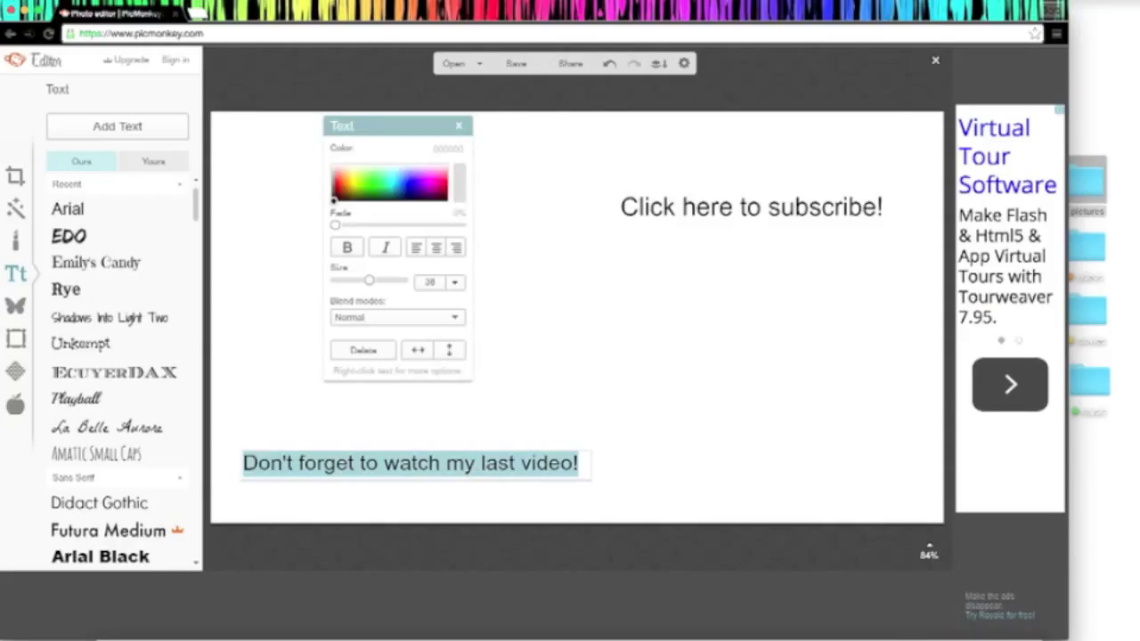
click(156, 163)
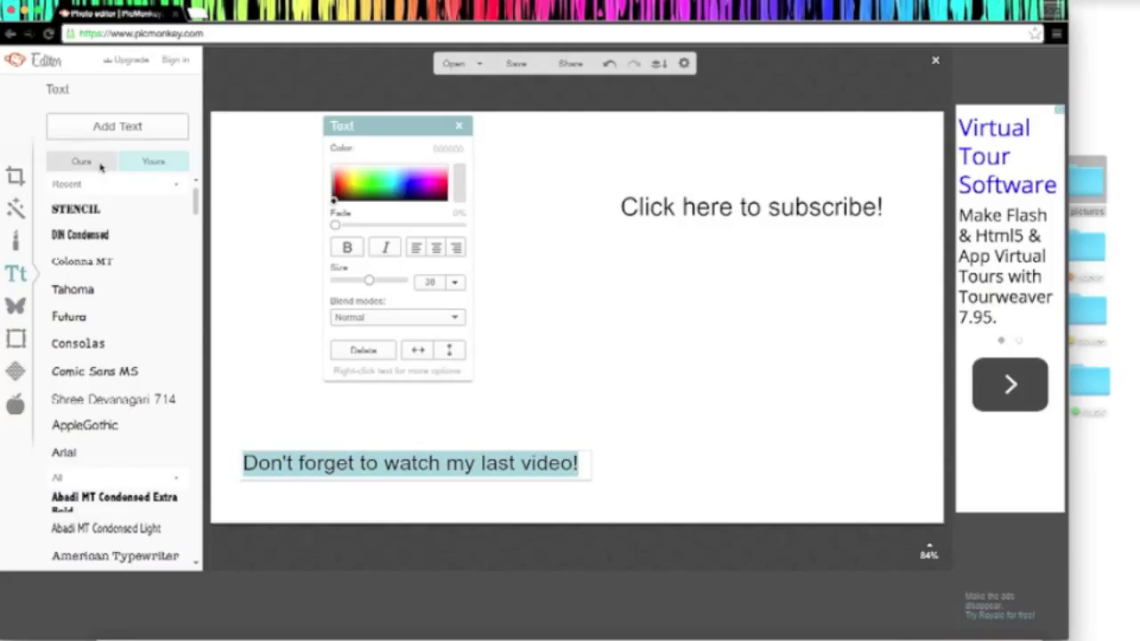
click(101, 164)
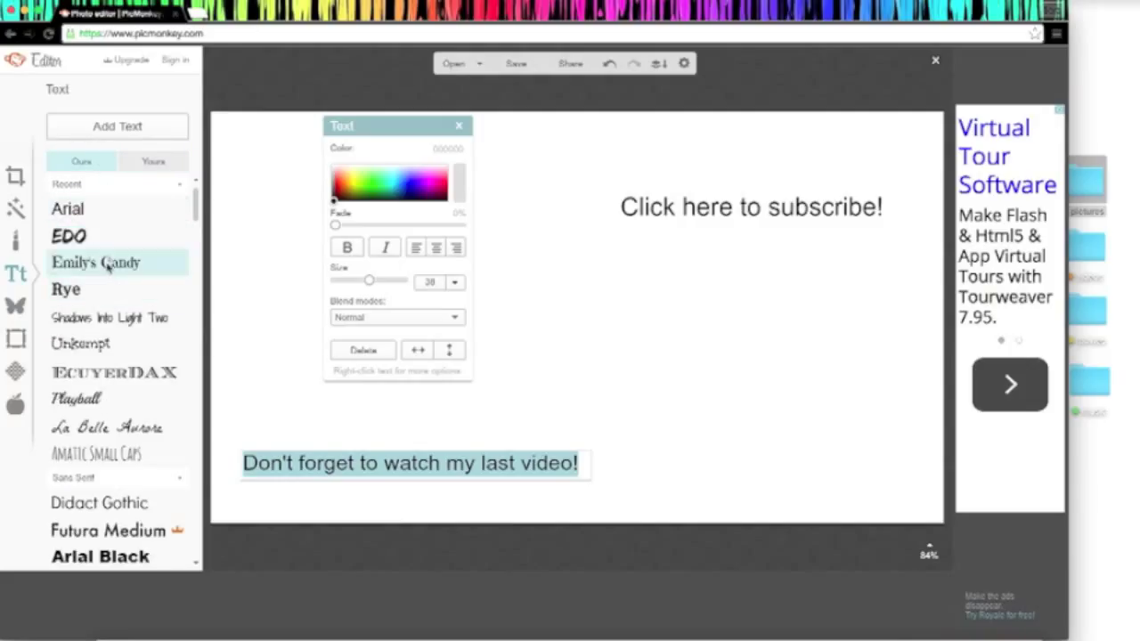
click(106, 264)
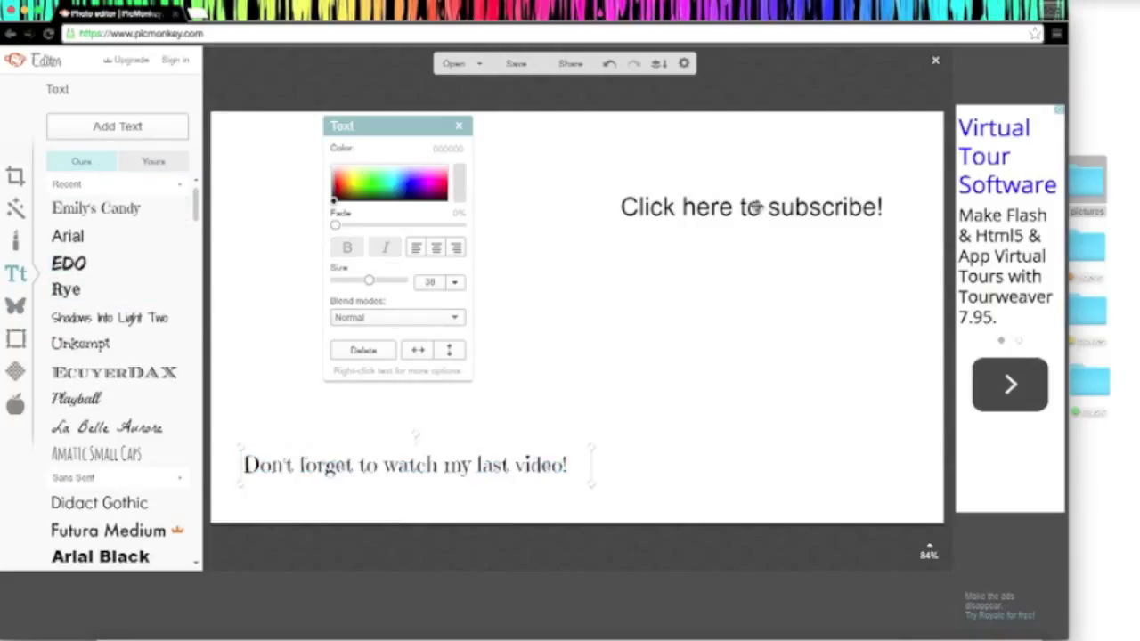
- Make the subscribe text bold Amatic Small Caps, enlarged to size 51
click(756, 207)
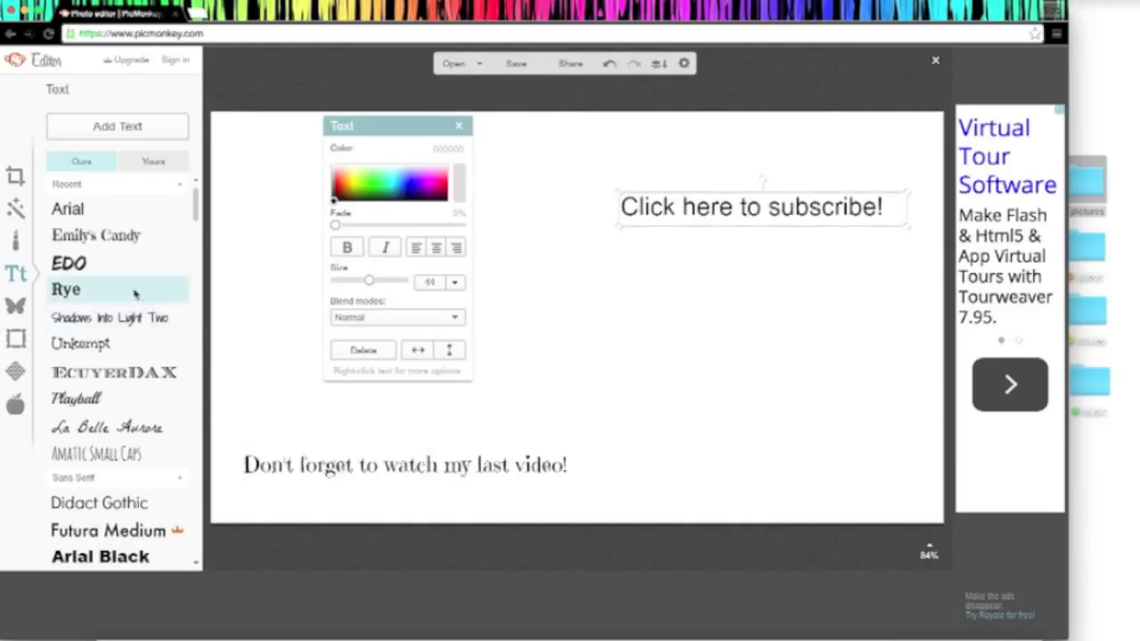
click(117, 454)
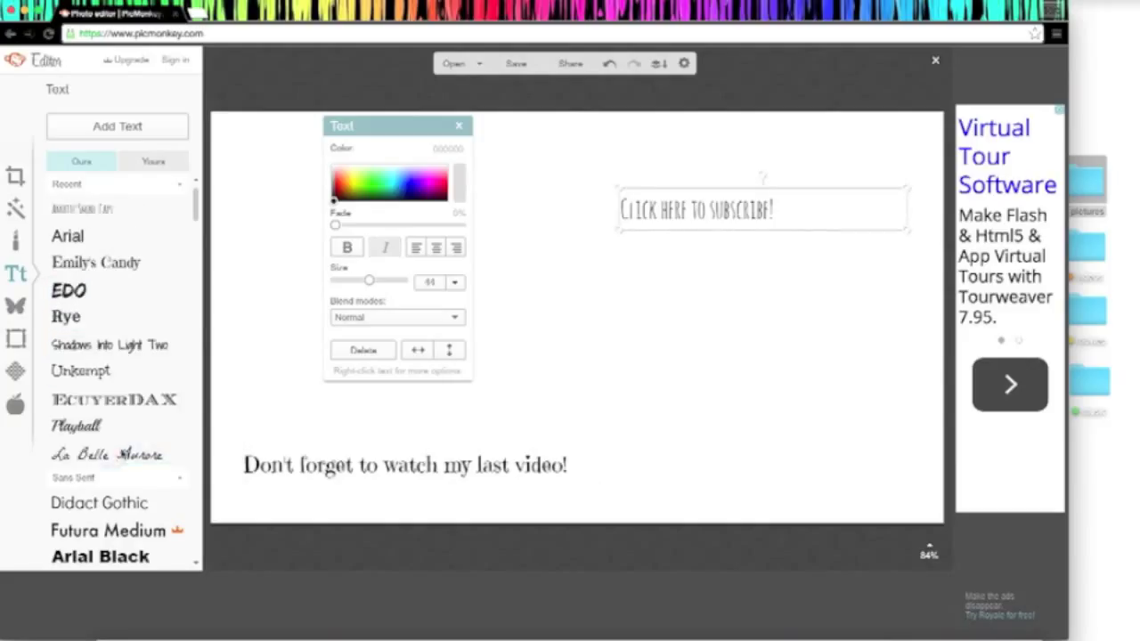
drag(902, 230, 949, 236)
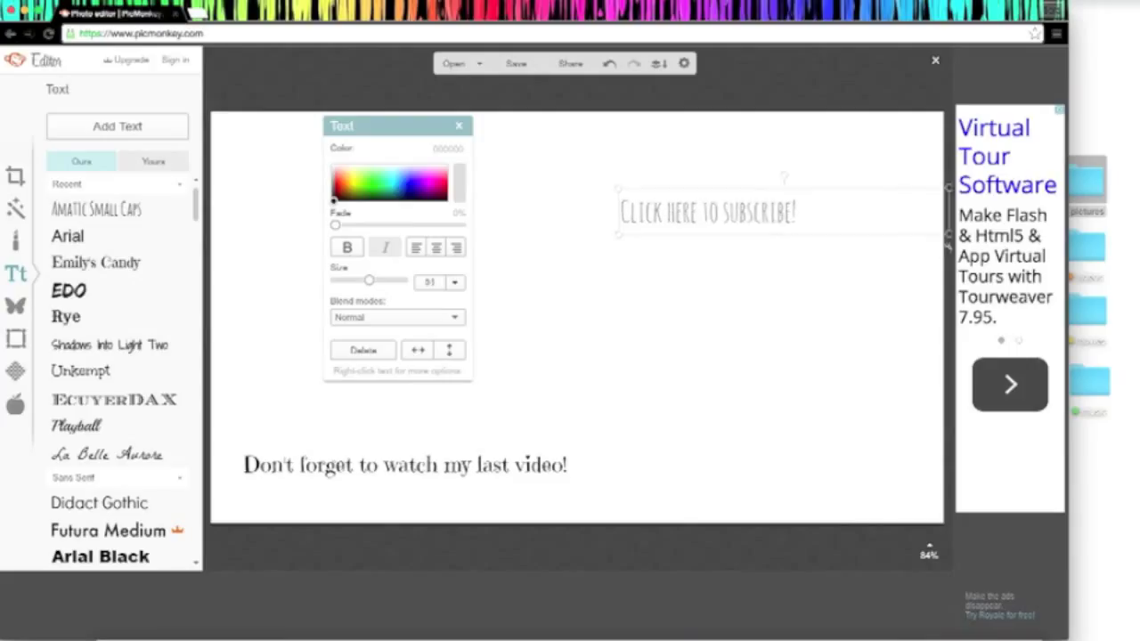
click(350, 248)
double_click(846, 207)
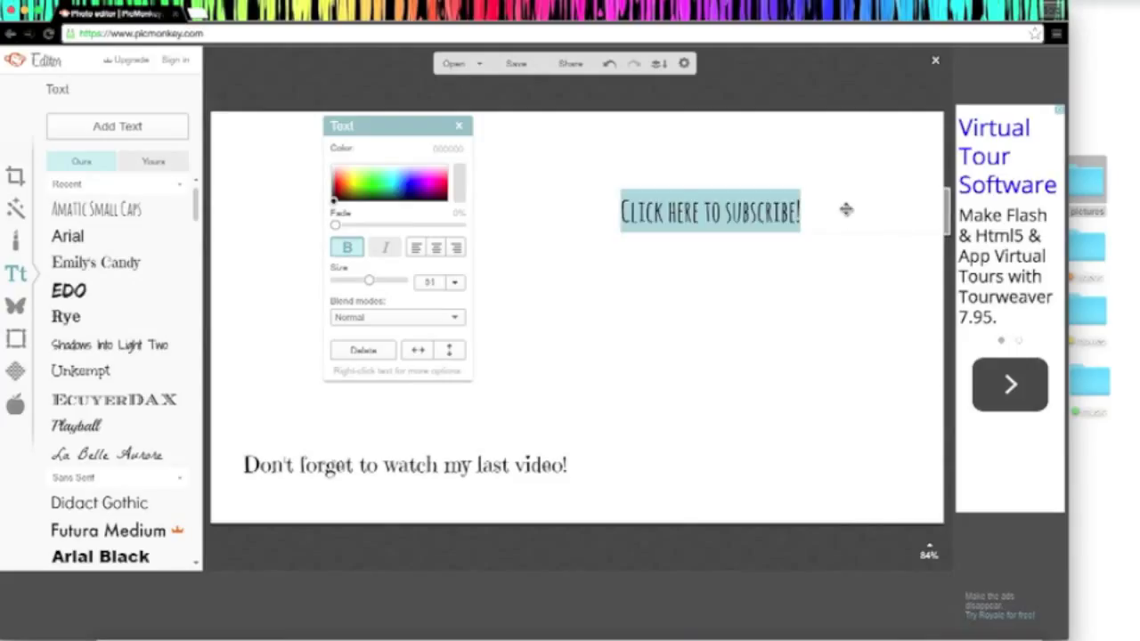
click(766, 314)
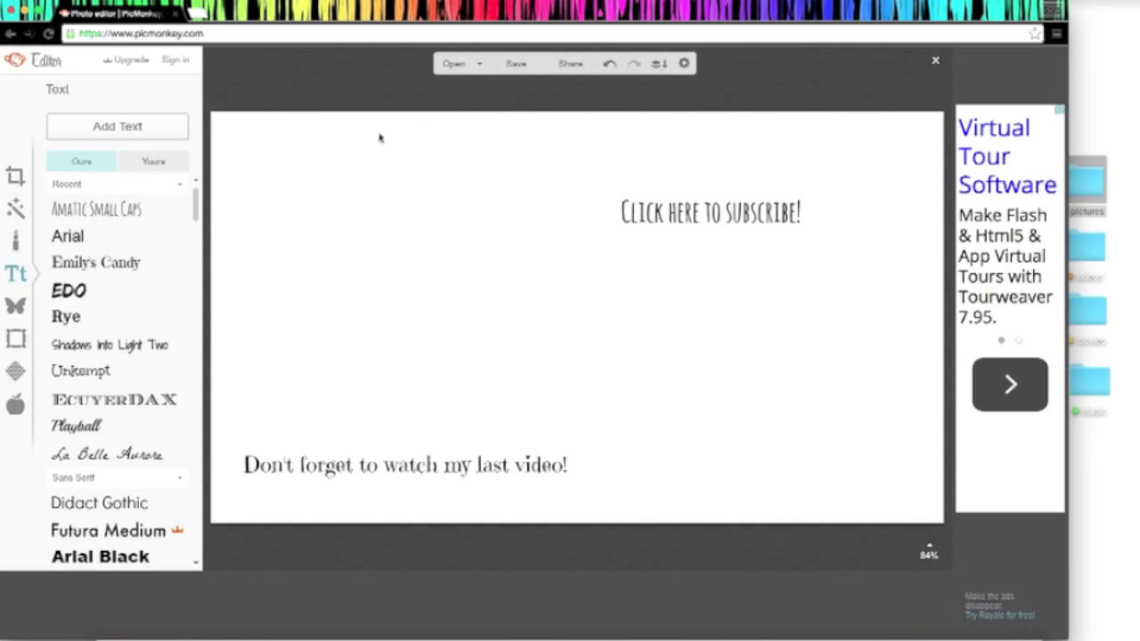
click(196, 12)
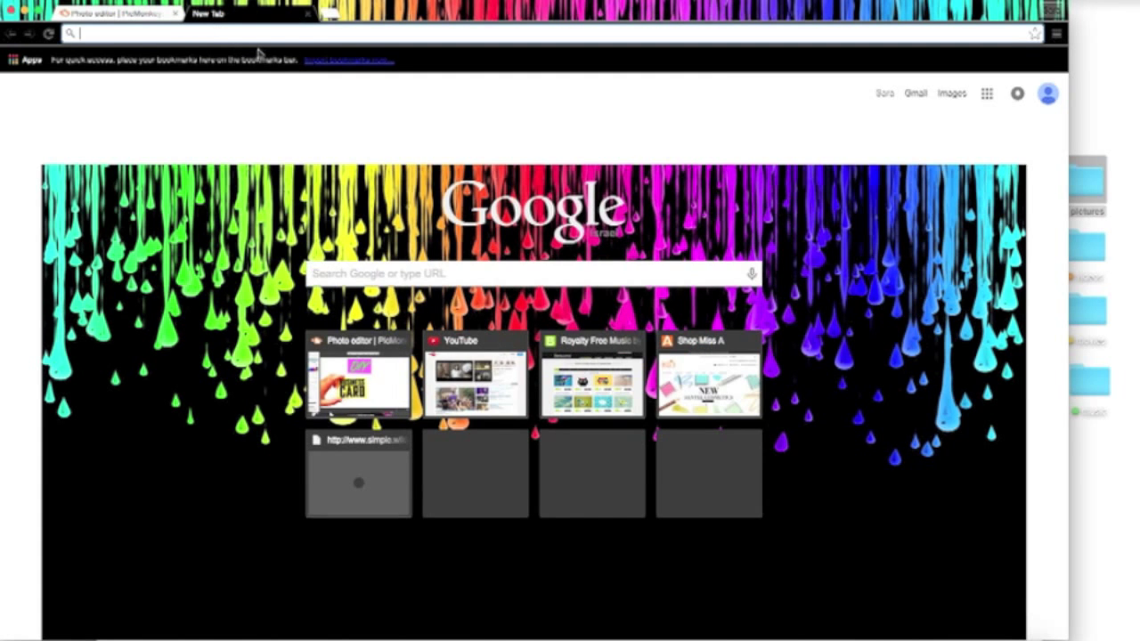
- Download a transparent Instagram logo from a Google Images search for 'instagram png'
text(instagra)
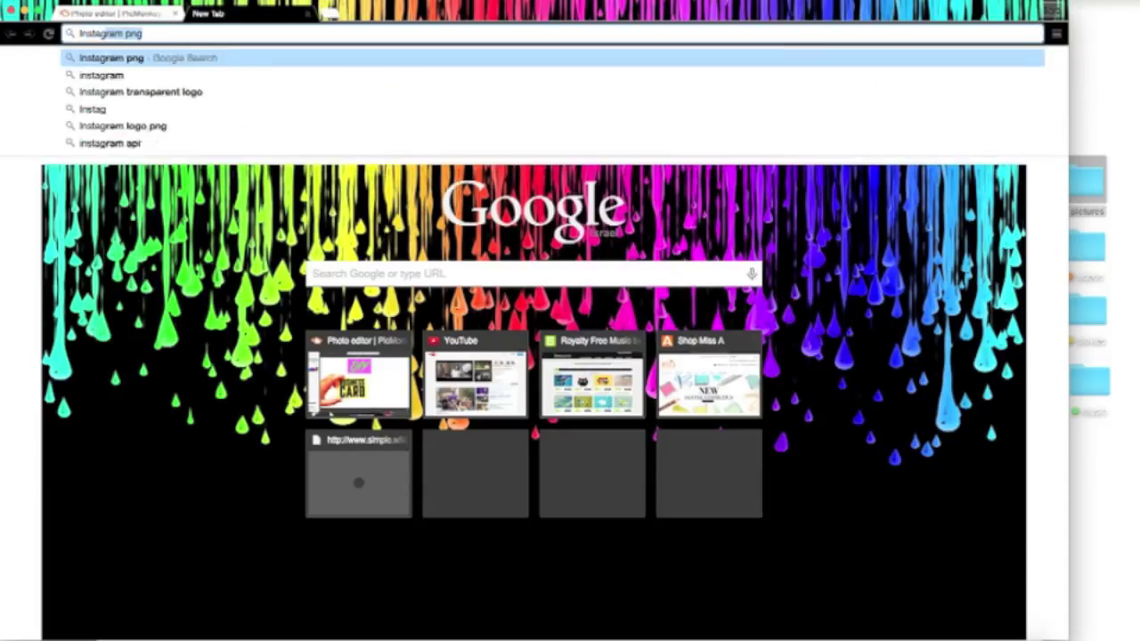
text(m)
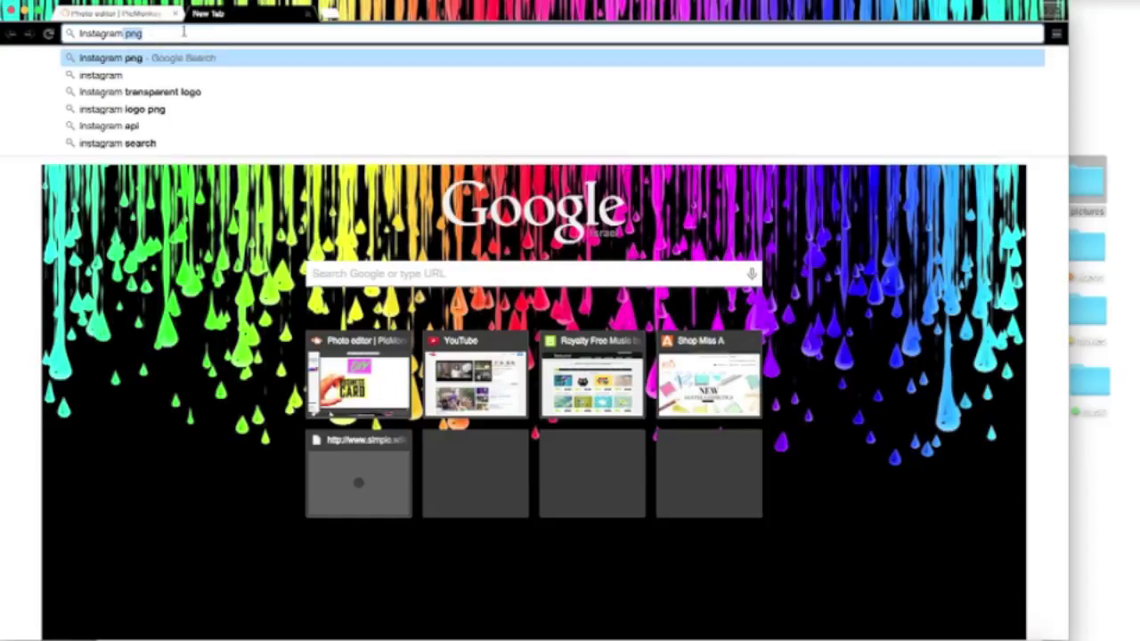
key(Return)
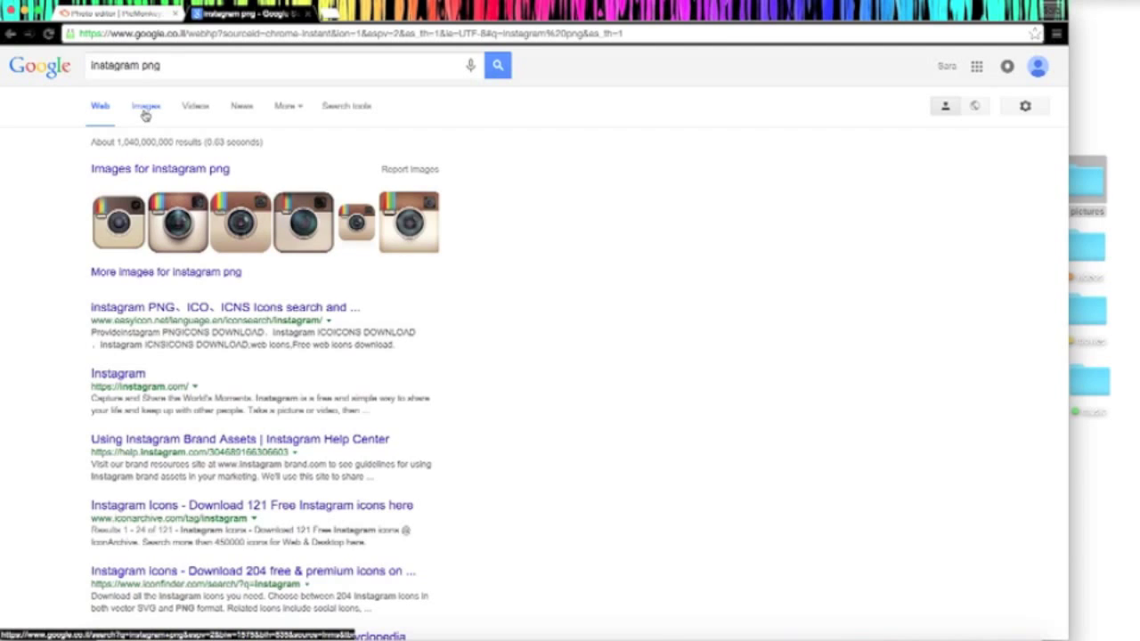
click(146, 107)
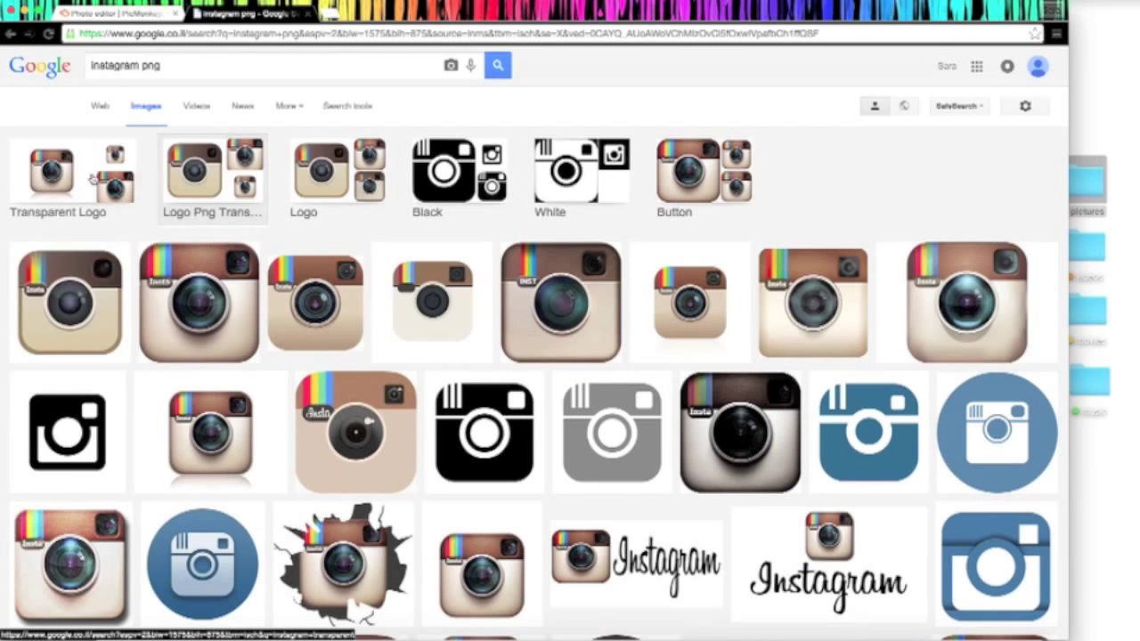
click(94, 183)
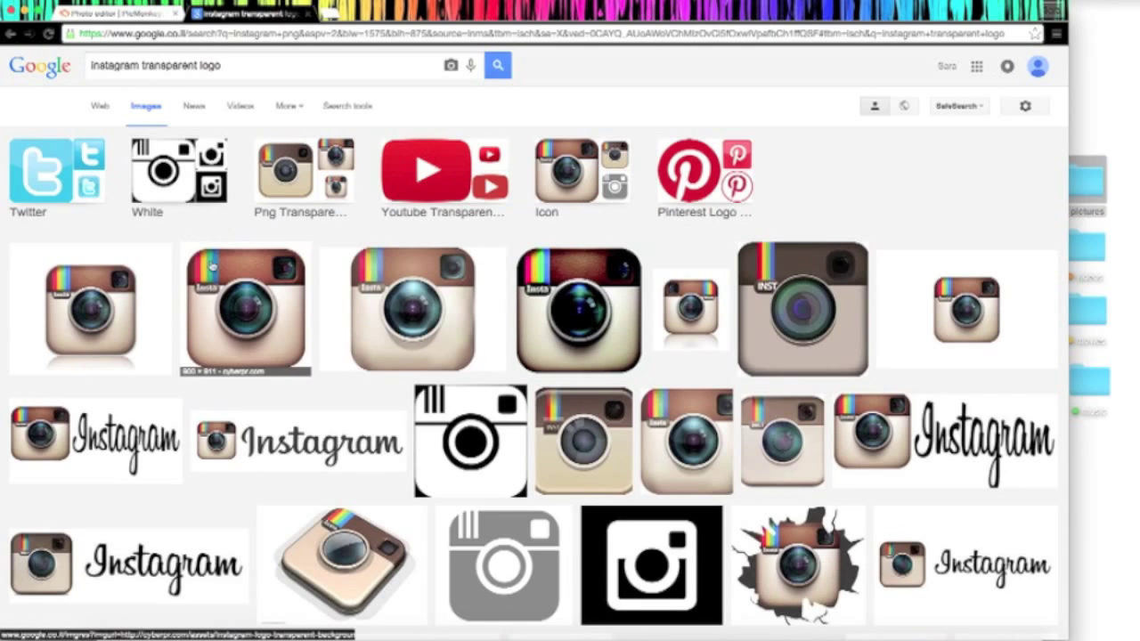
right_click(238, 317)
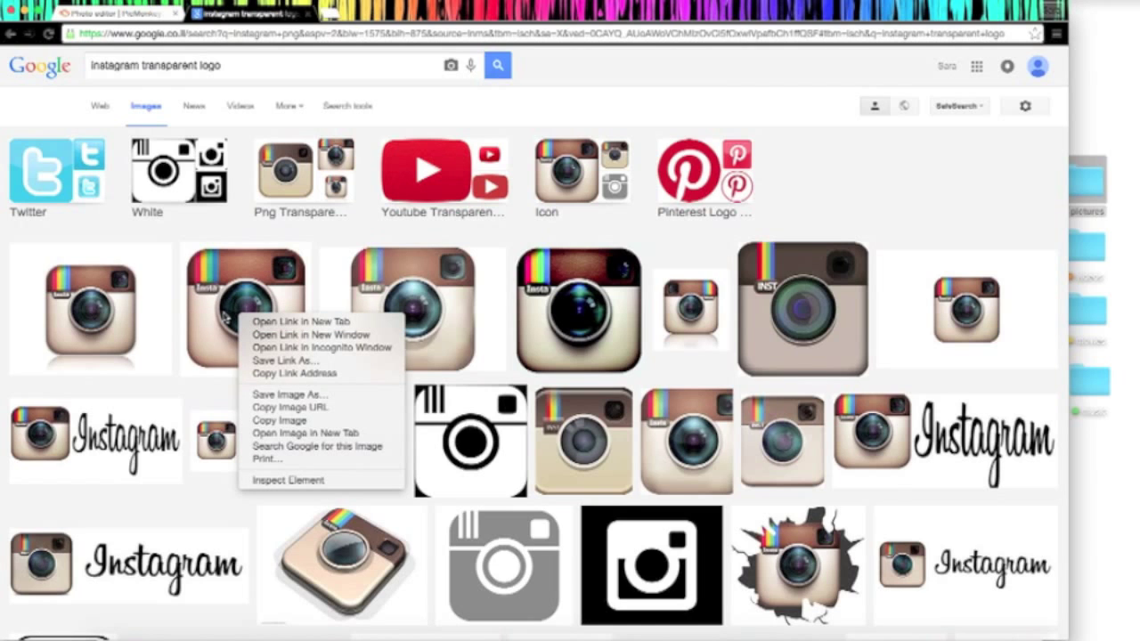
click(224, 314)
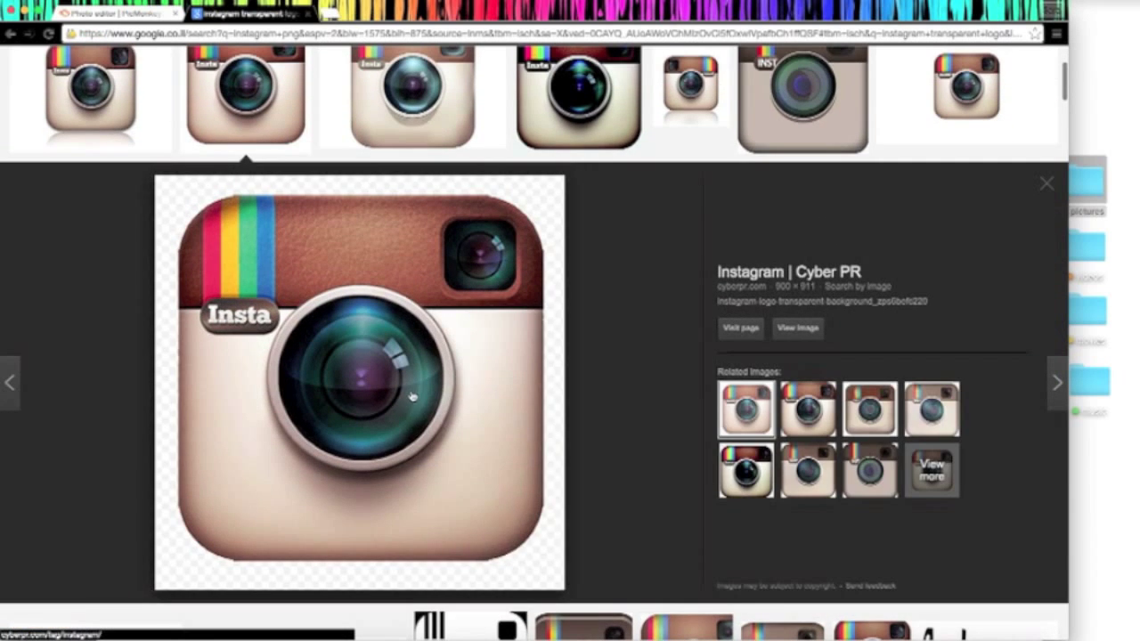
right_click(410, 390)
click(480, 468)
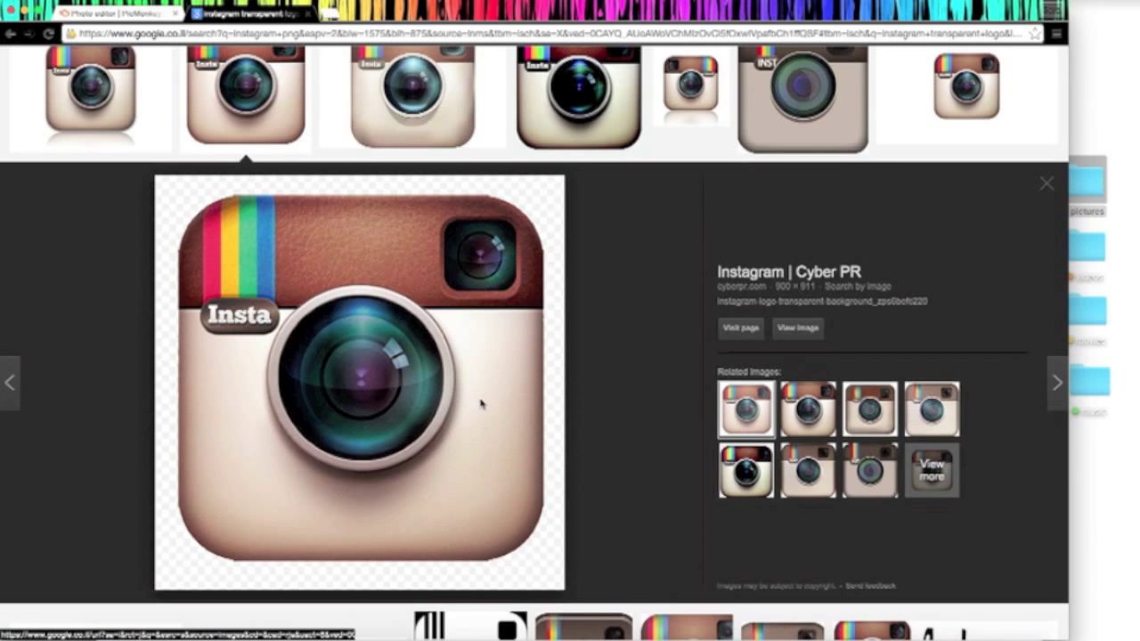
click(750, 416)
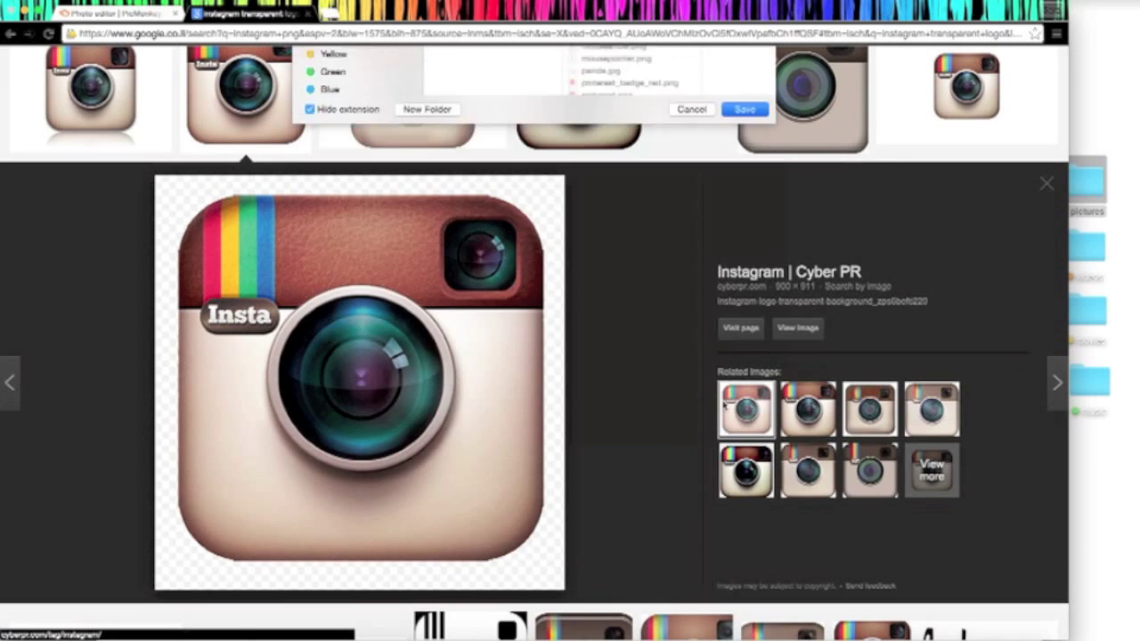
- Run an image search for 'google plus'
scroll(576, 303, up, 5)
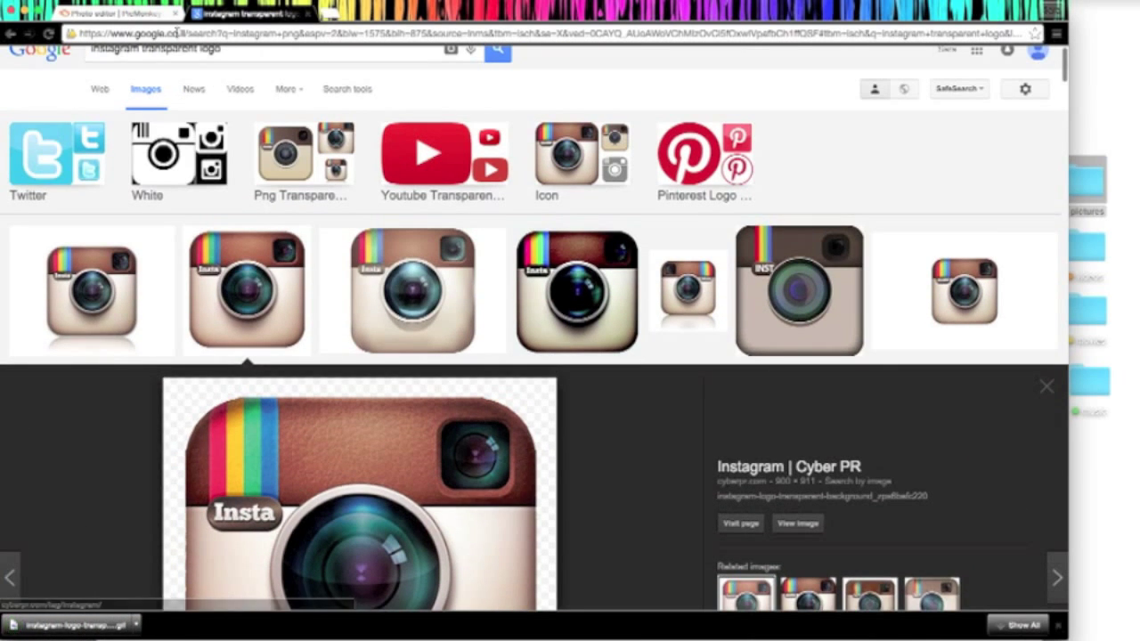
key(super+l)
scroll(184, 76, up, 1)
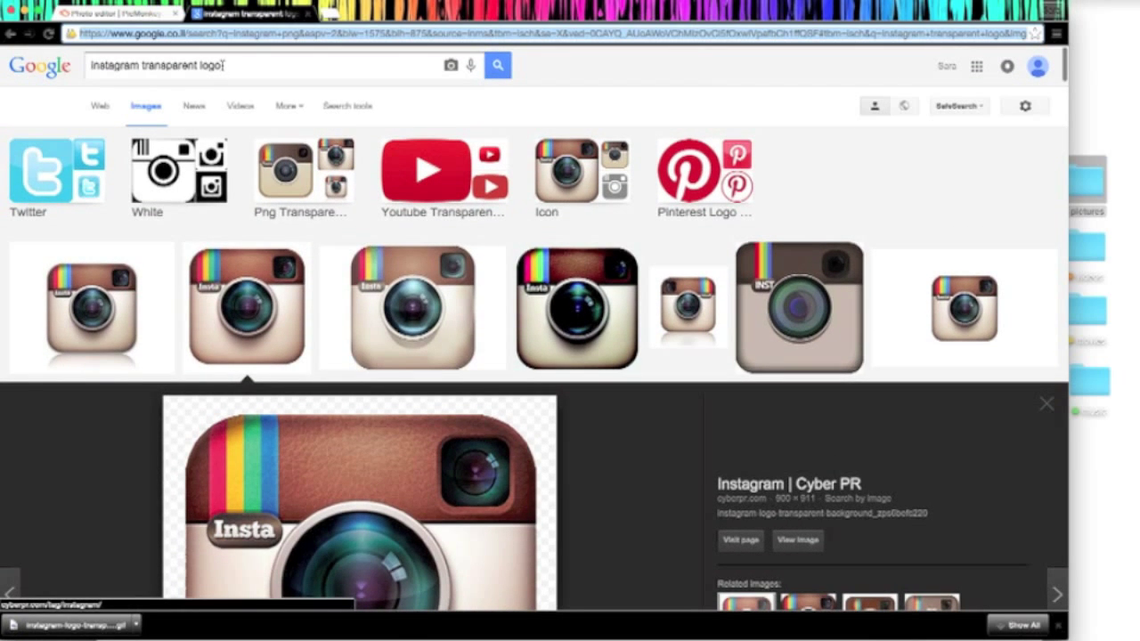
drag(223, 65, 67, 51)
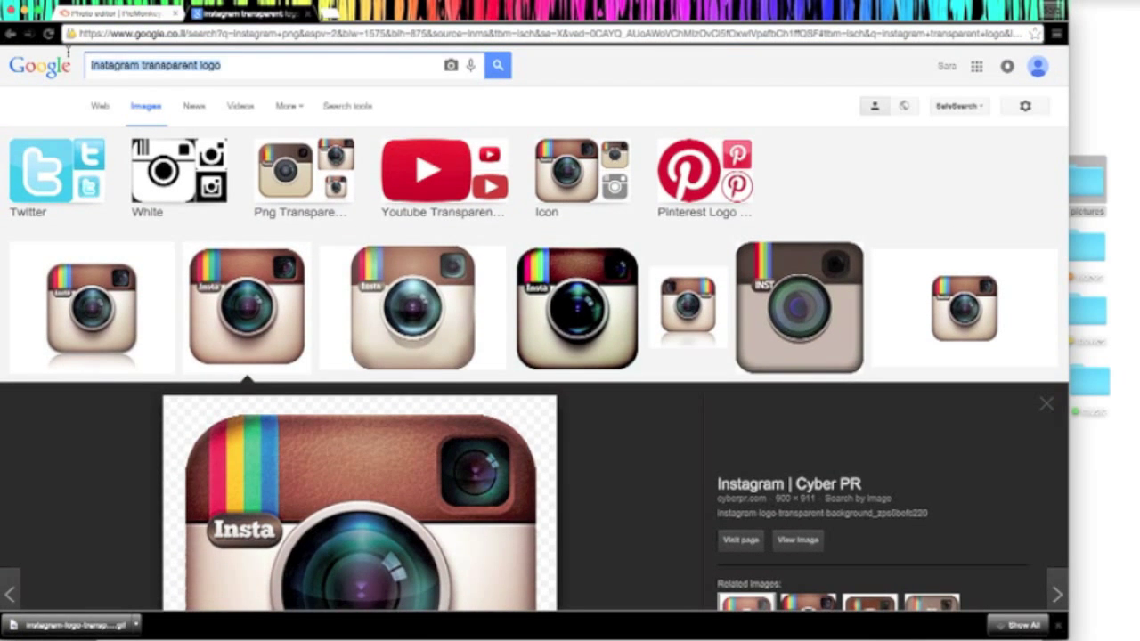
text(google plus)
key(Return)
- Search images for 'twitter' and save the first Twitter image
key(ctrl+a)
text(t)
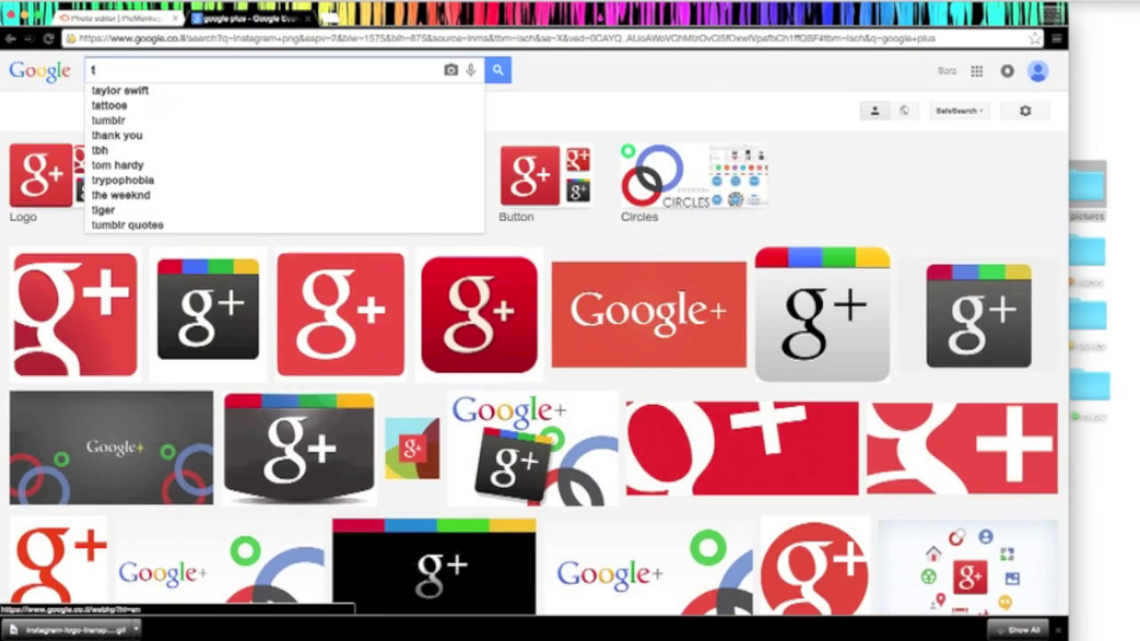
text(witter)
key(Return)
click(137, 201)
right_click(89, 292)
click(396, 345)
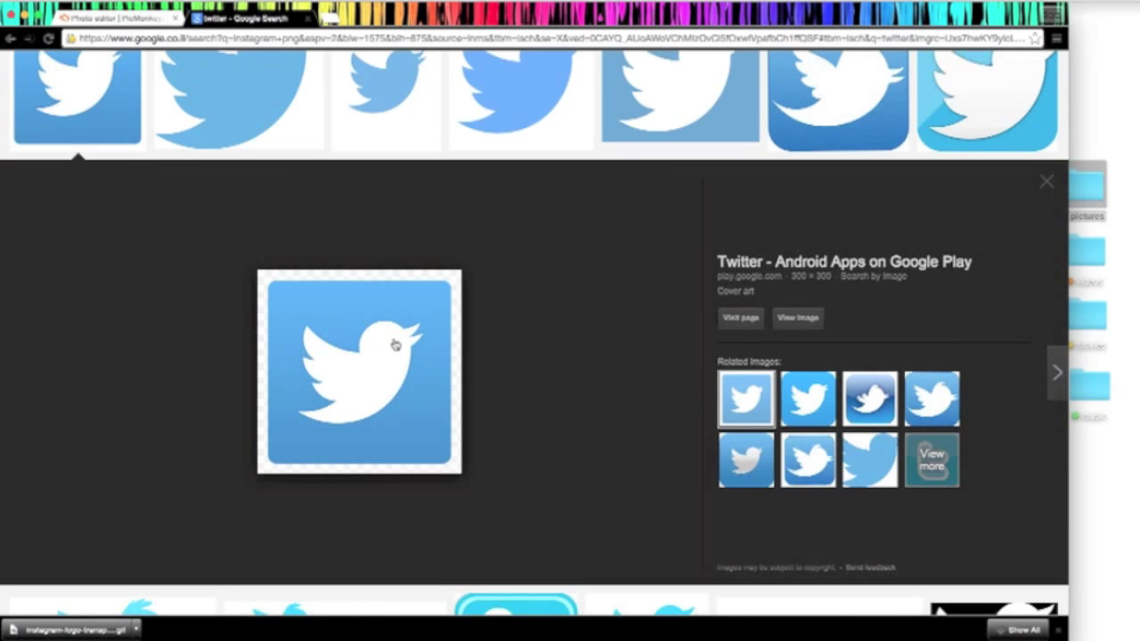
right_click(395, 345)
click(436, 410)
key(Return)
- Clear the 'twitter' query from the search box
scroll(479, 263, up, 3)
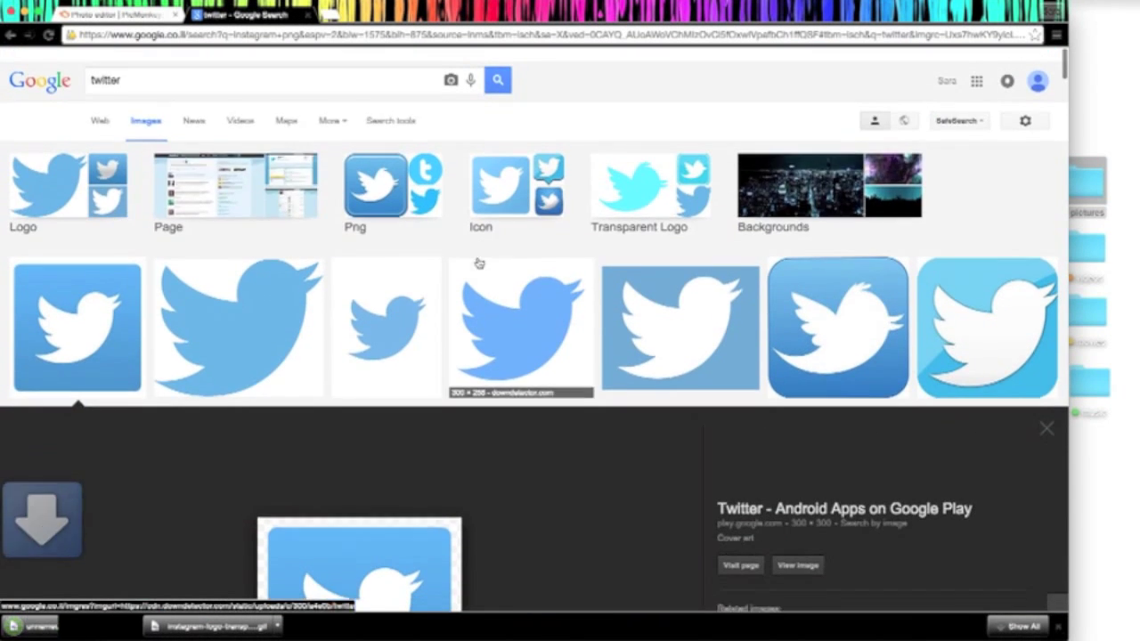
scroll(479, 263, down, 1)
click(217, 60)
drag(145, 69, 75, 55)
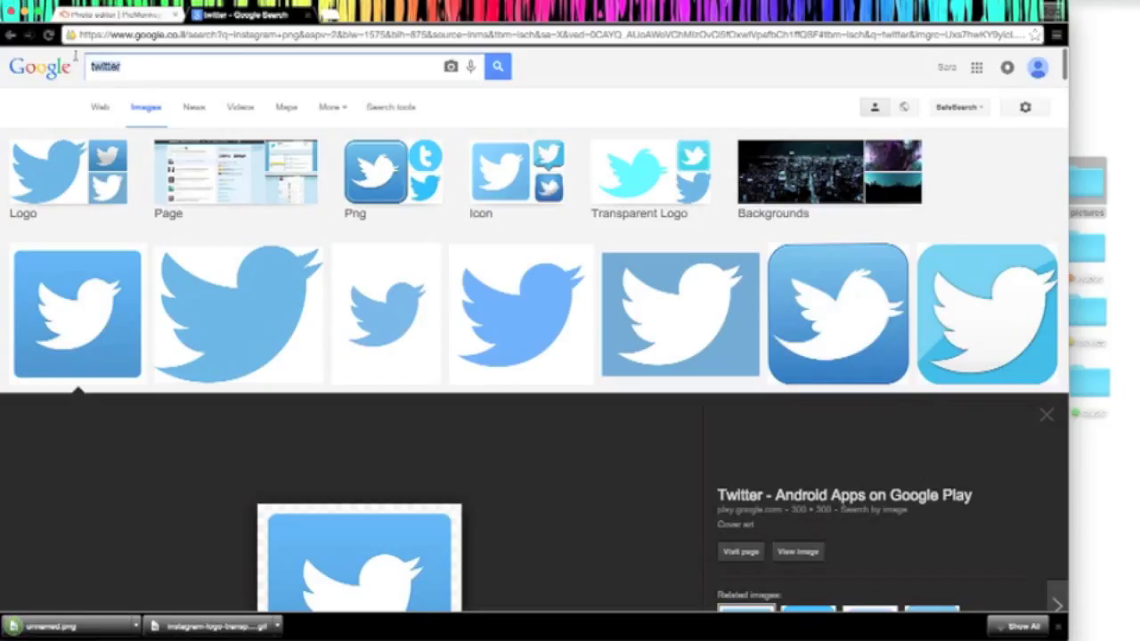
key(BackSpace)
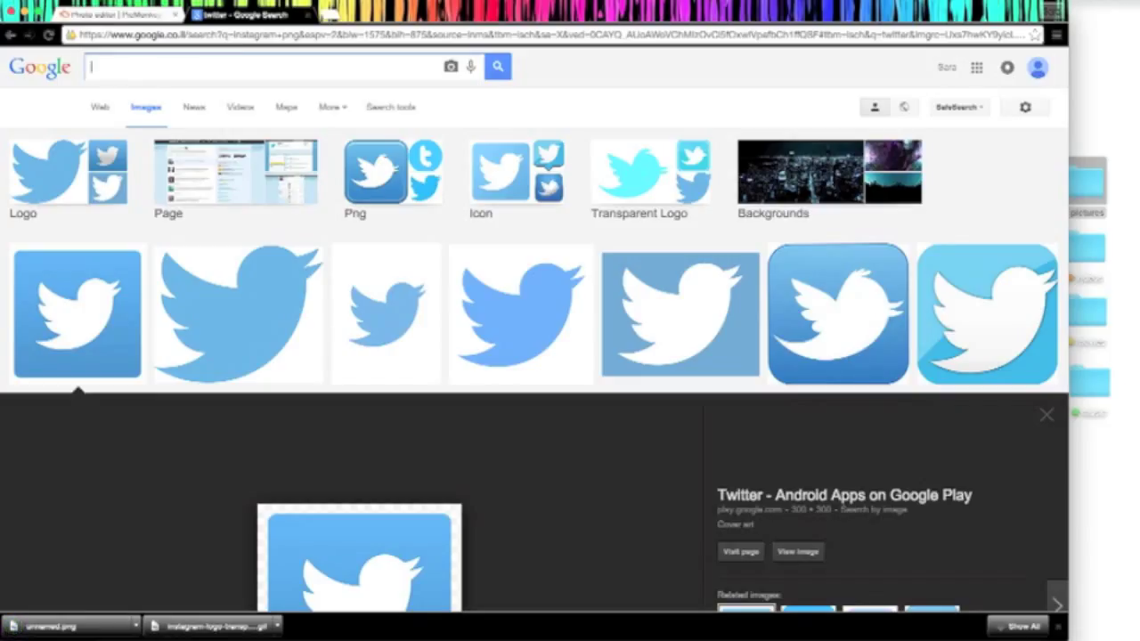
- Save the red YouTube Subscribe button from a 'subscribe png' image search, then clear the query
text(s)
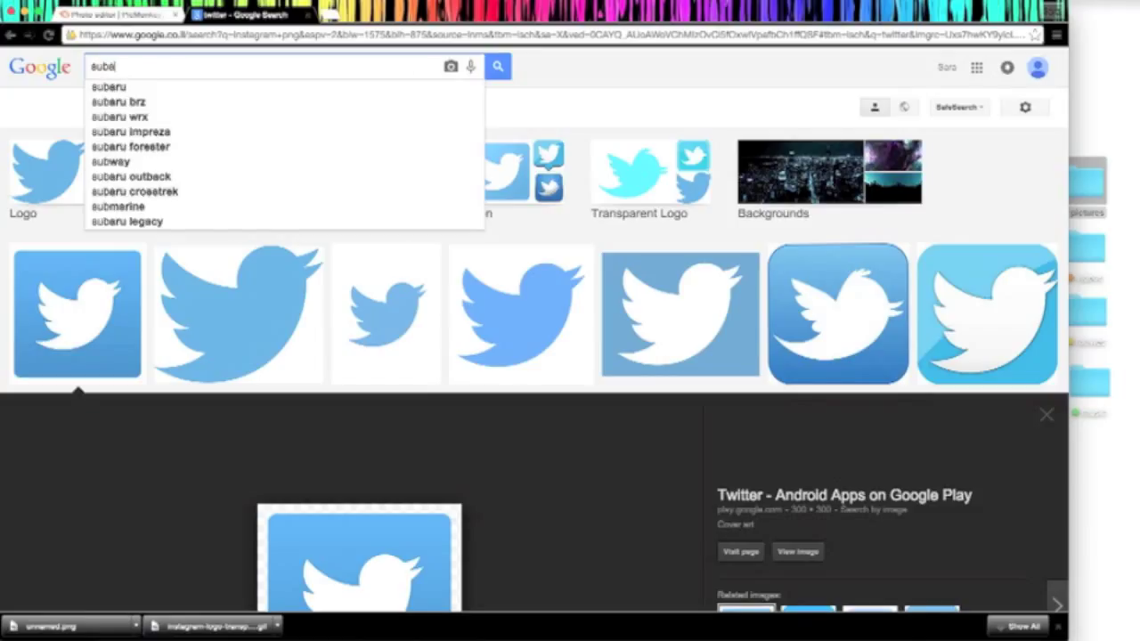
text(ublcribe)
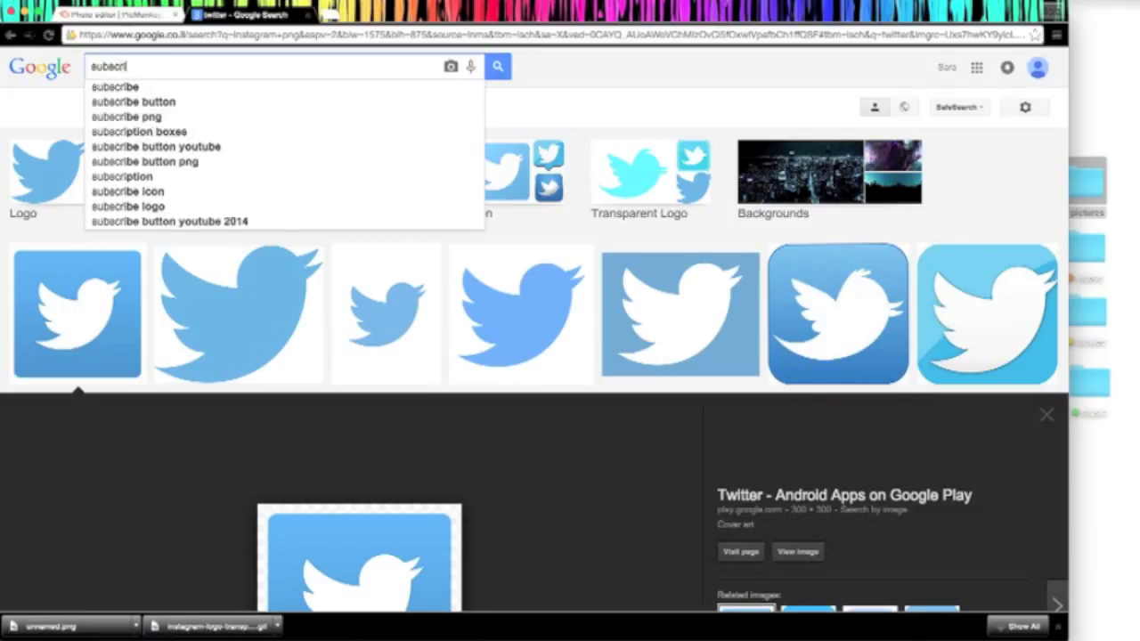
text( p)
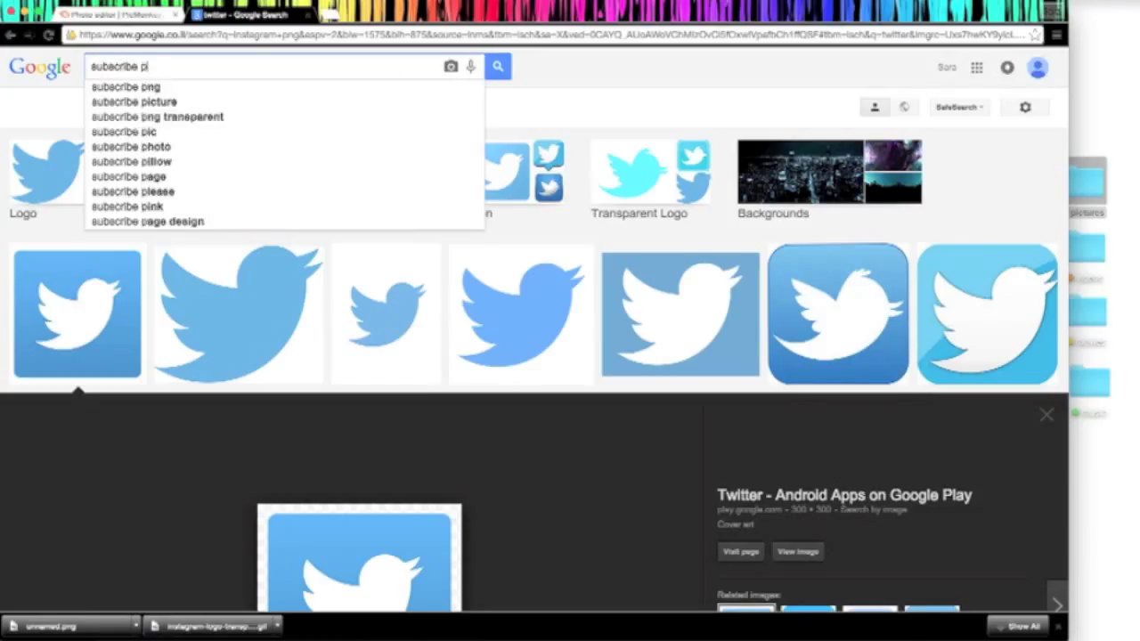
text(ing)
key(Return)
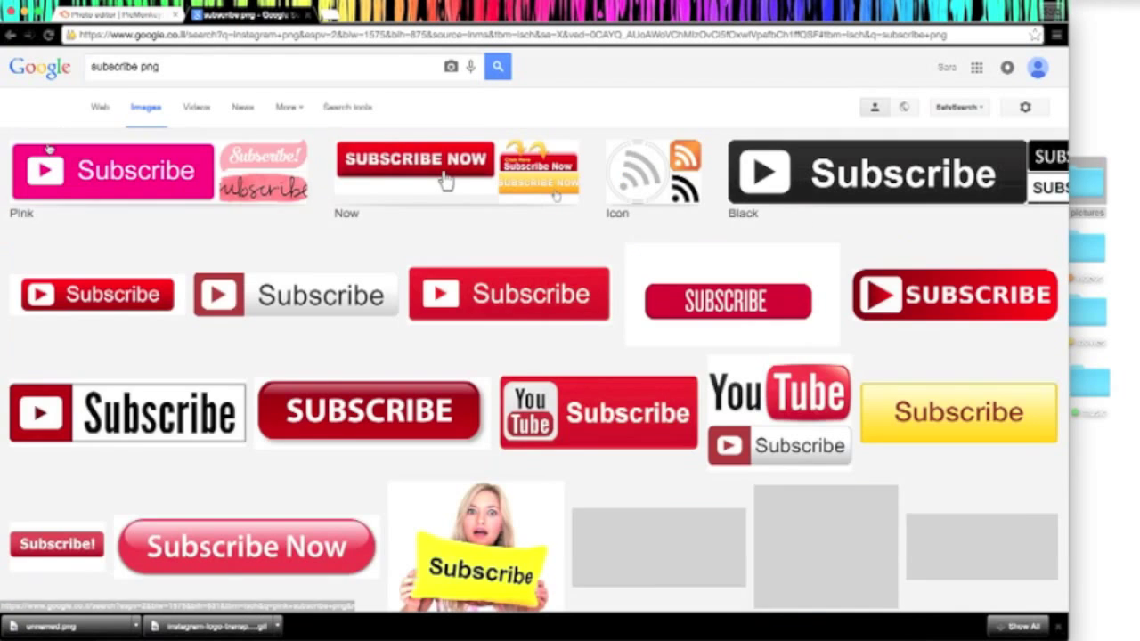
click(112, 278)
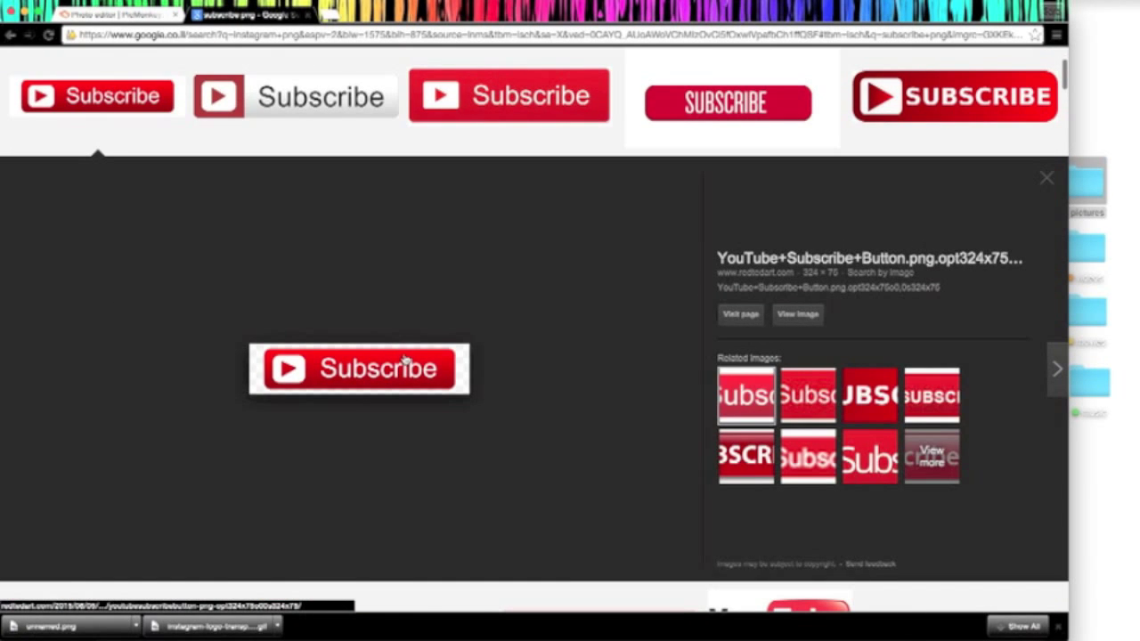
right_click(404, 360)
click(458, 434)
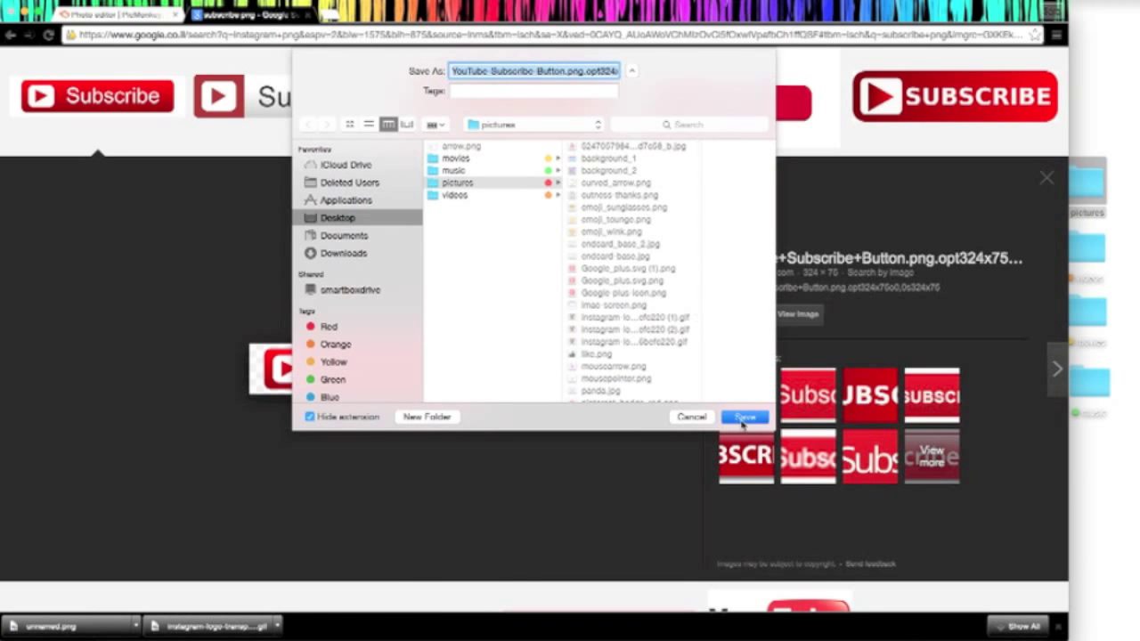
click(743, 421)
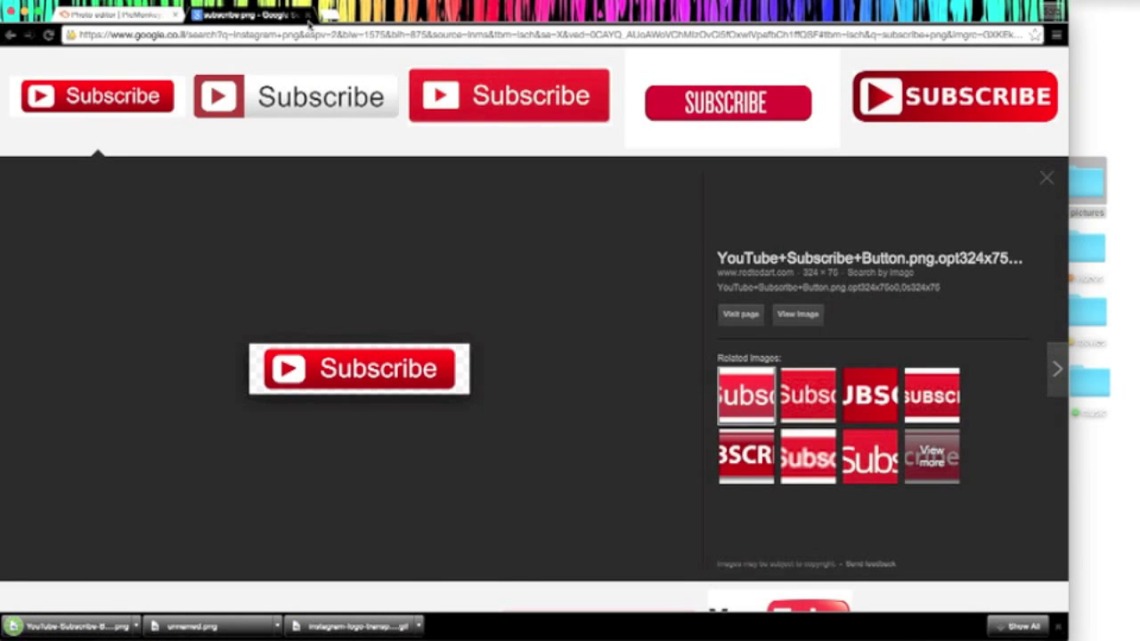
scroll(270, 95, up, 5)
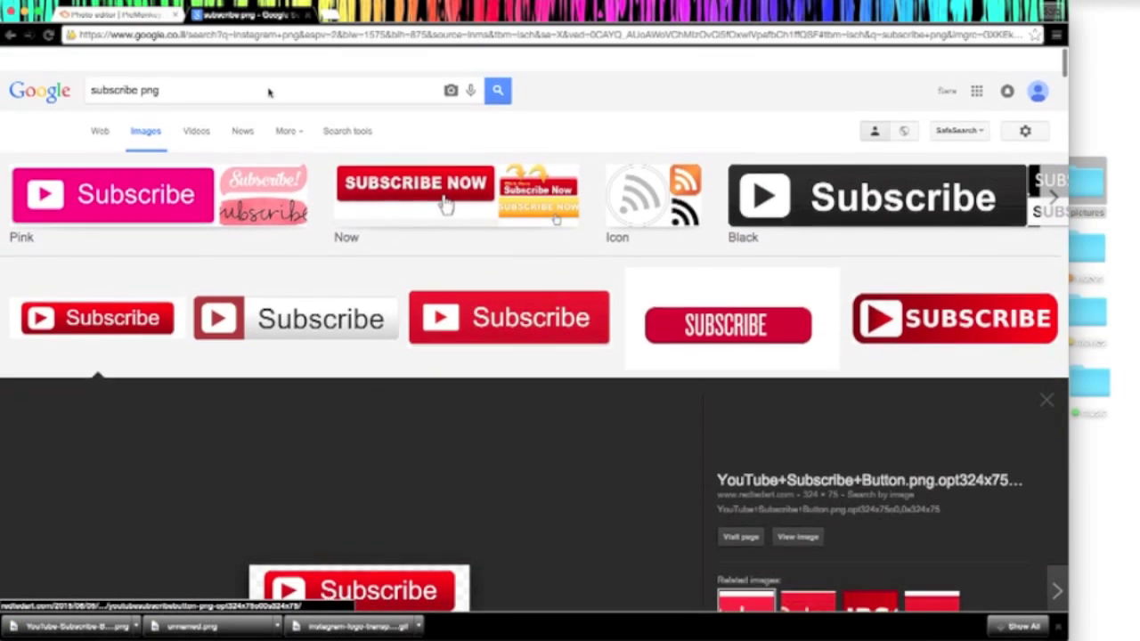
drag(109, 65, 62, 68)
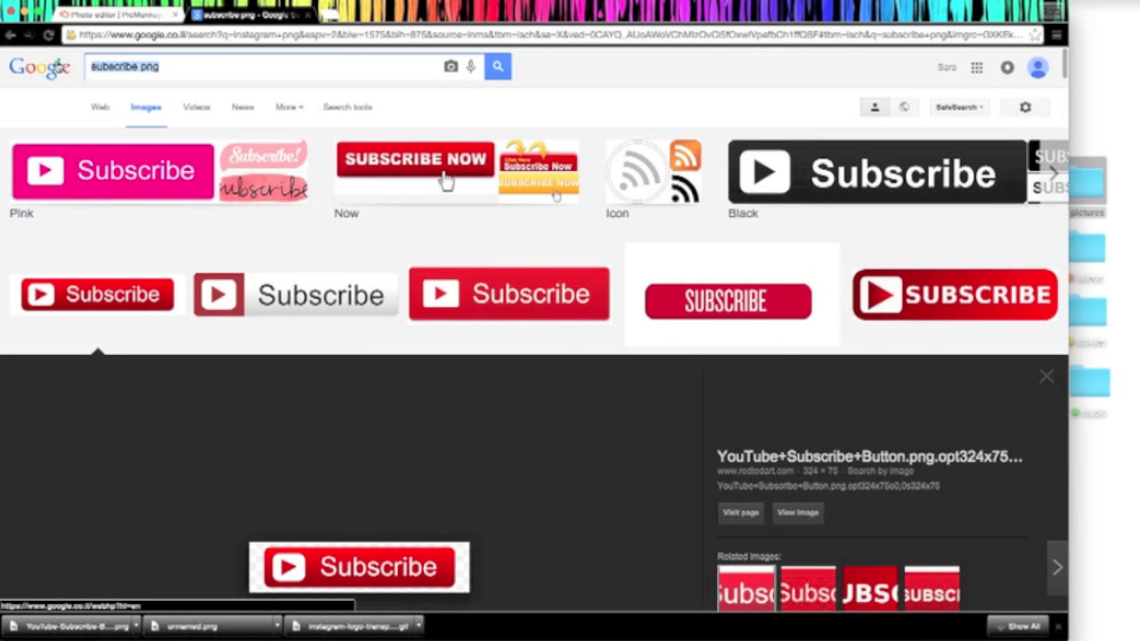
key(BackSpace)
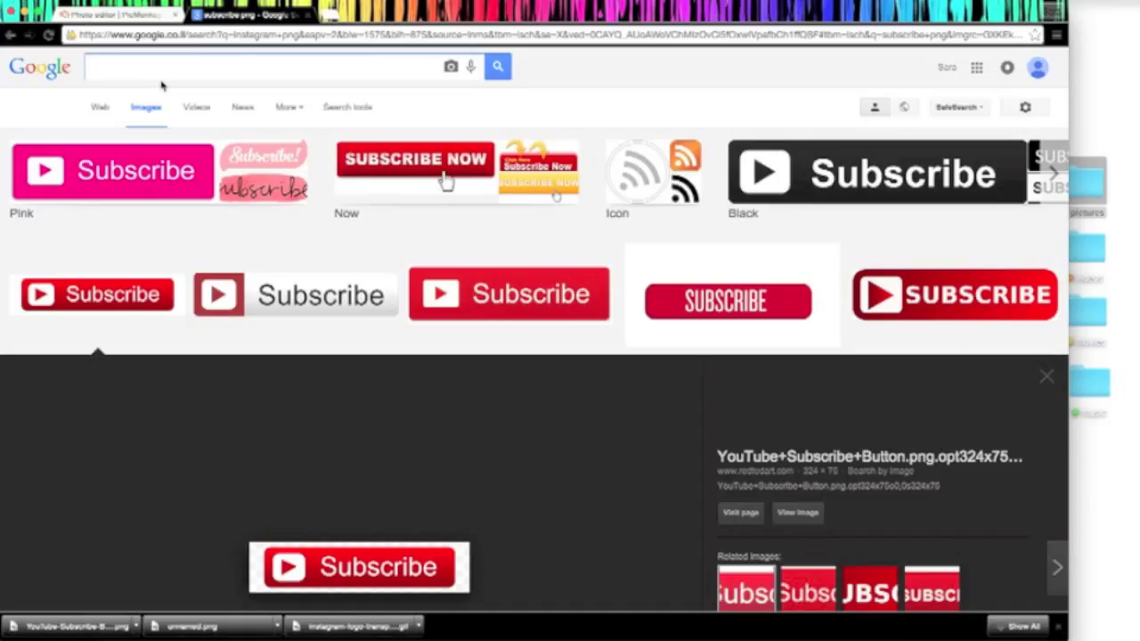
- Search for a transparent iMac image and save the full-size transparent-screen picture
text(im)
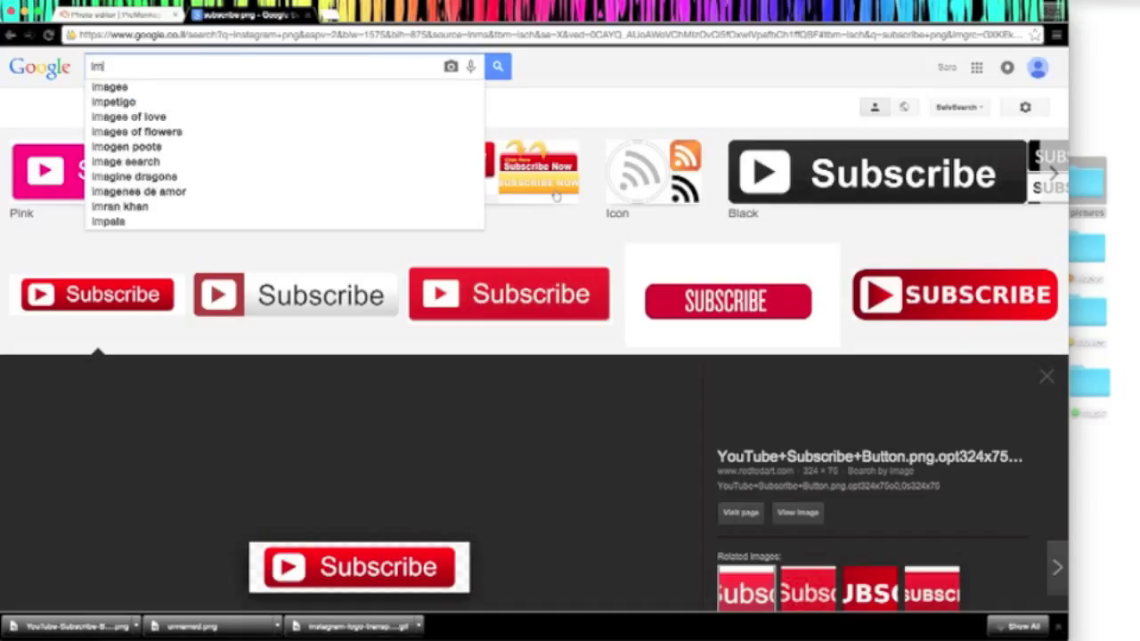
text(ac tran)
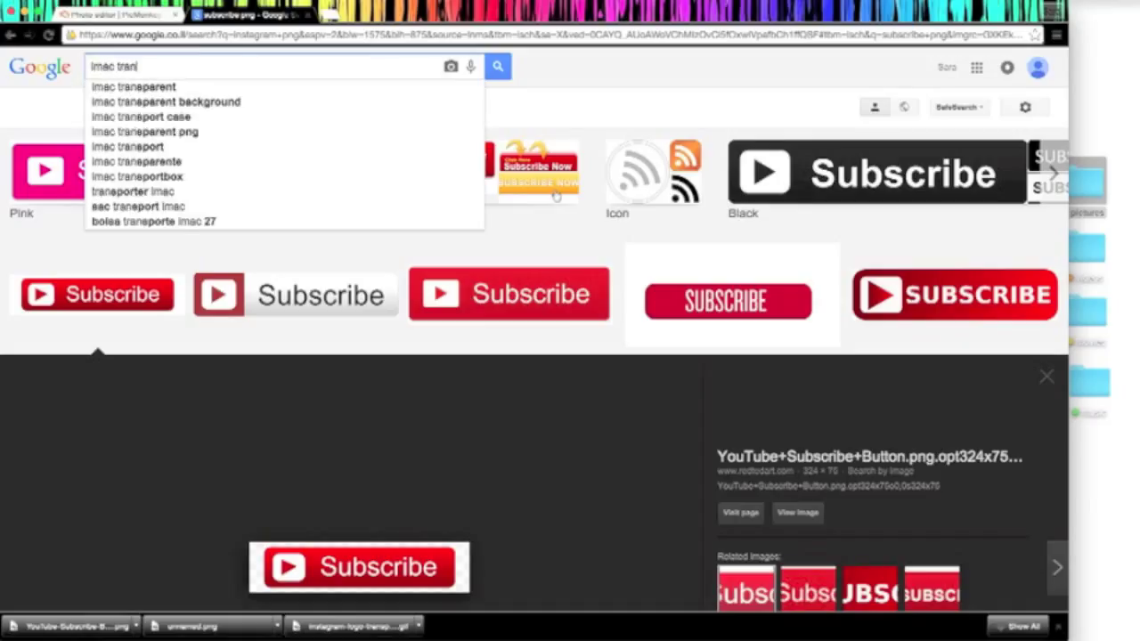
text(sparent )
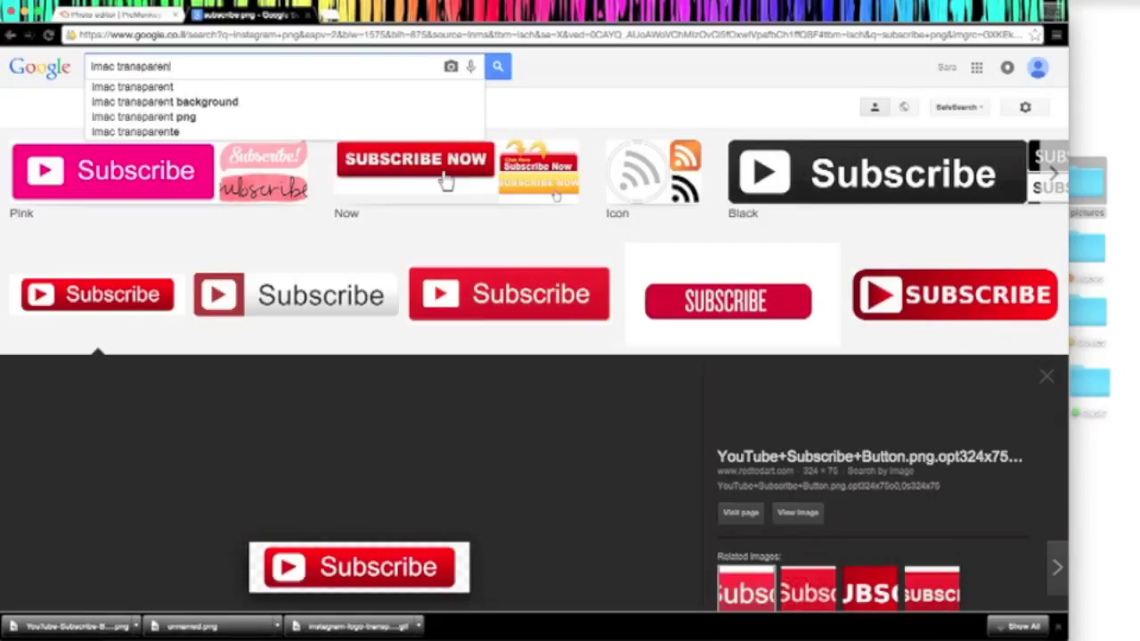
text(bot)
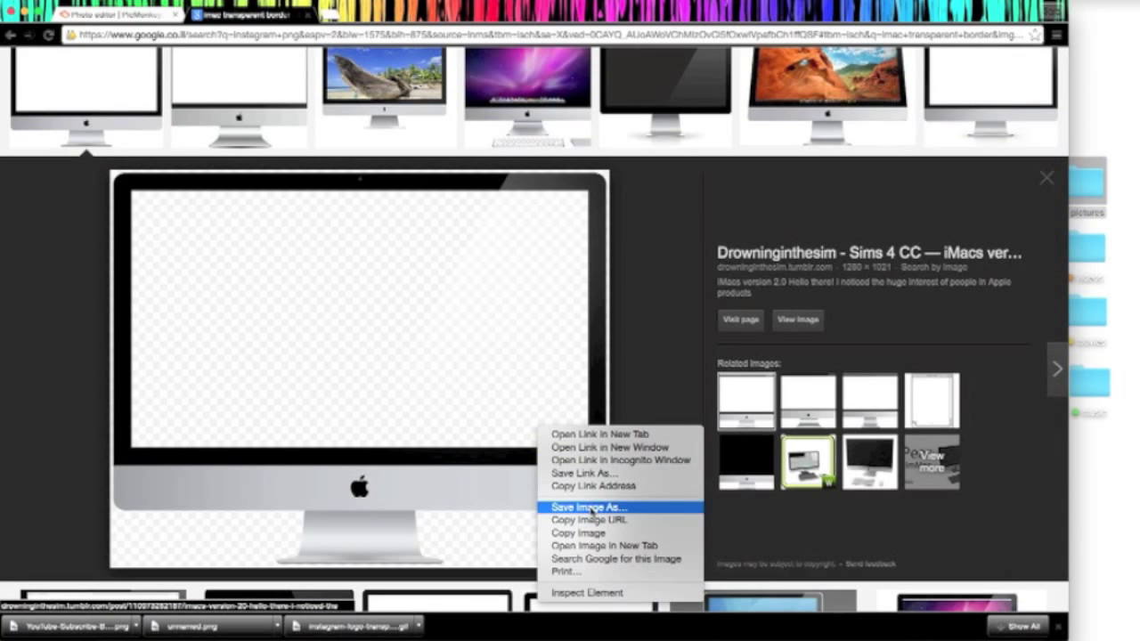
click(592, 508)
key(Return)
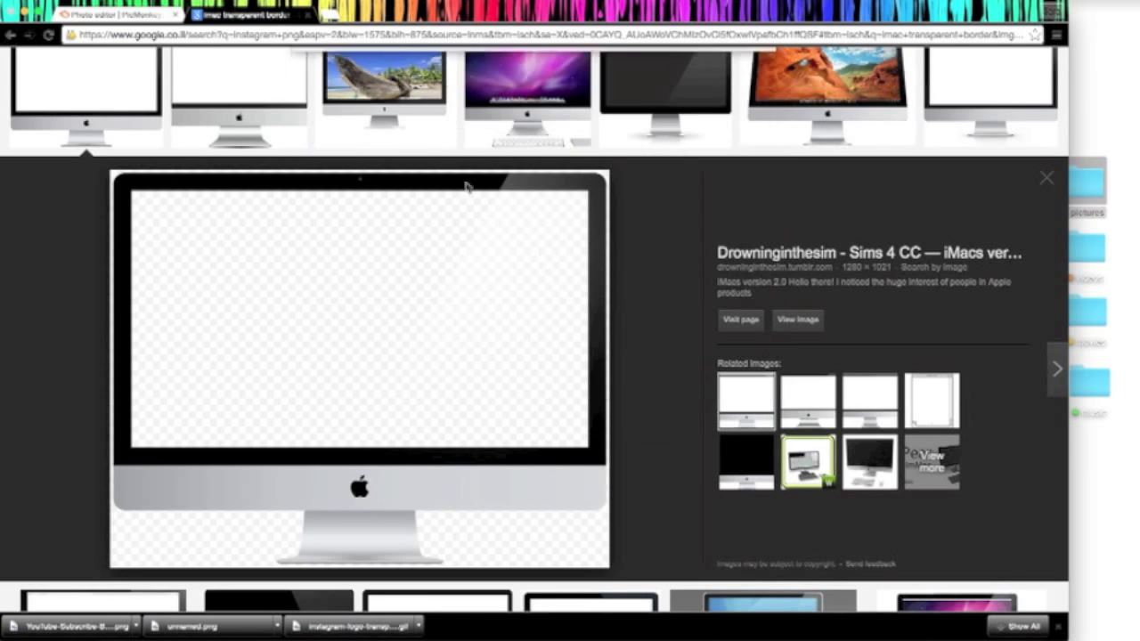
click(149, 16)
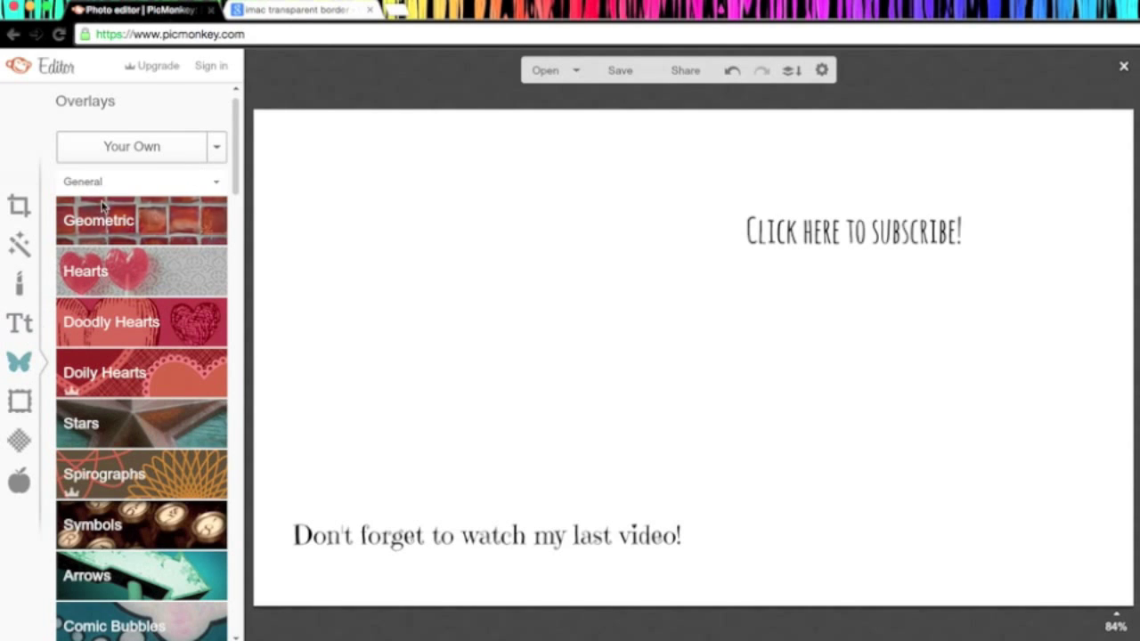
- Add the saved tumblr iMac PNG from your own files as an overlay between the texts
click(166, 152)
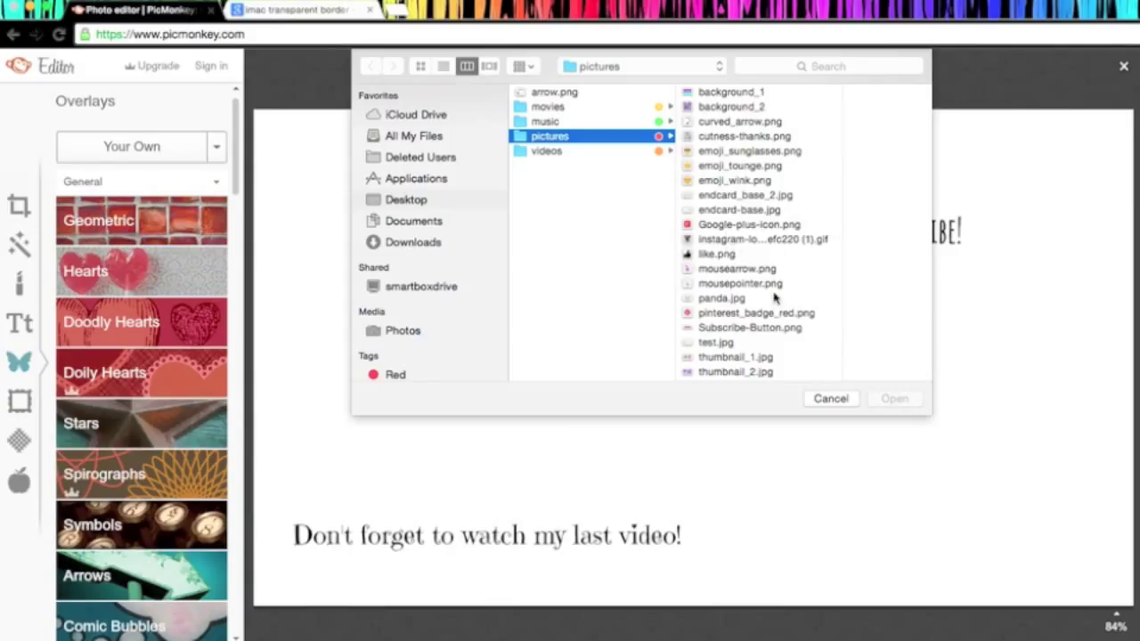
scroll(775, 298, down, 3)
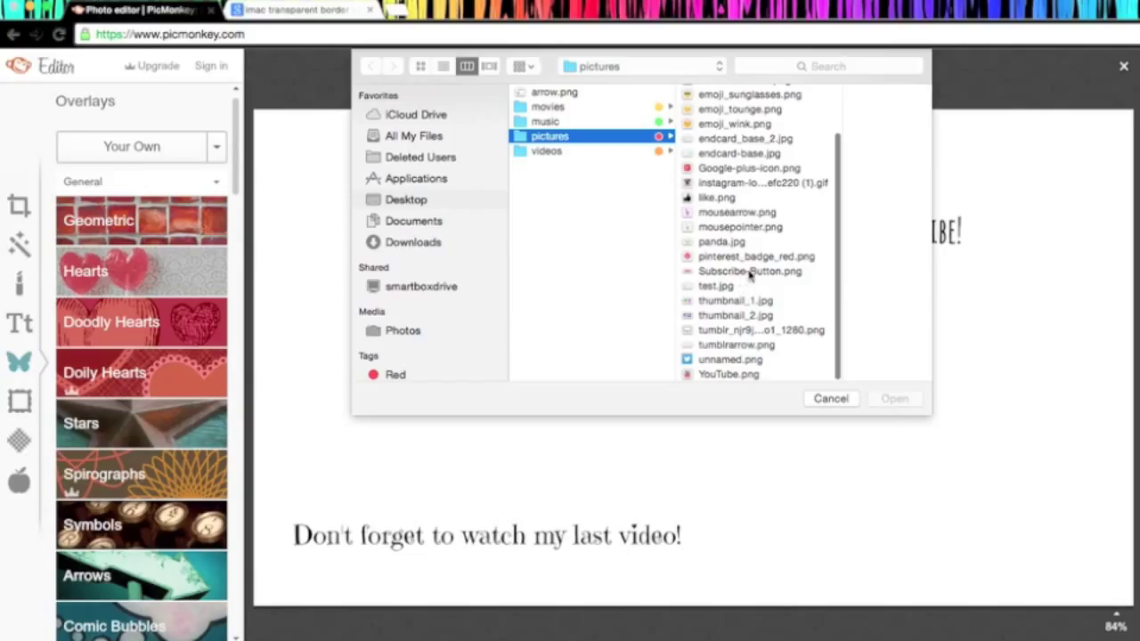
key(super+1)
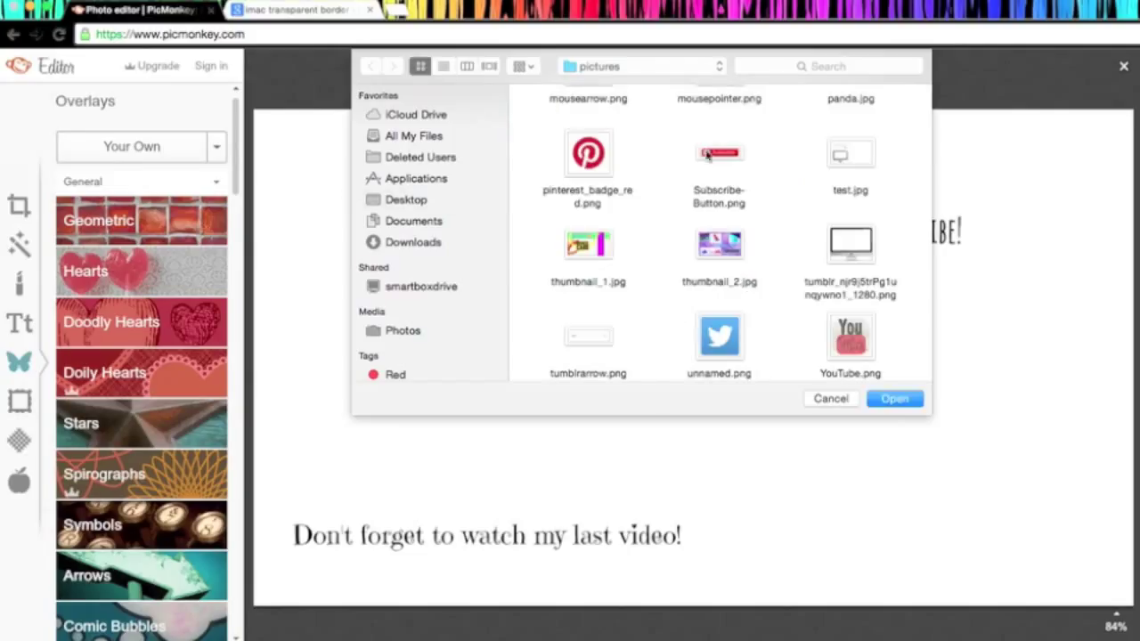
click(851, 254)
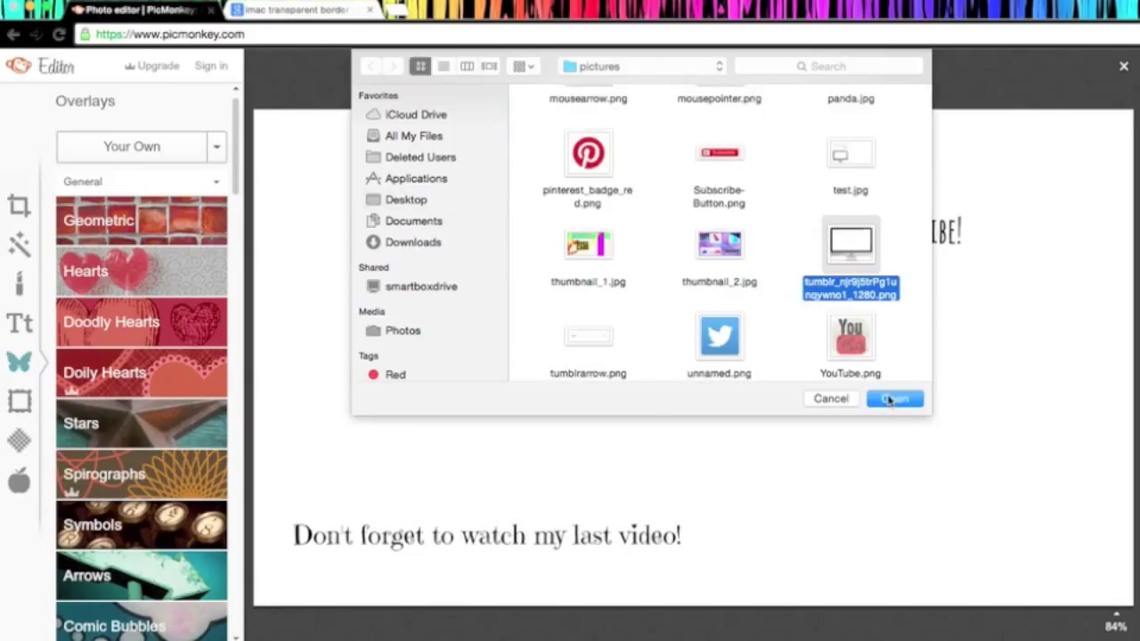
click(895, 399)
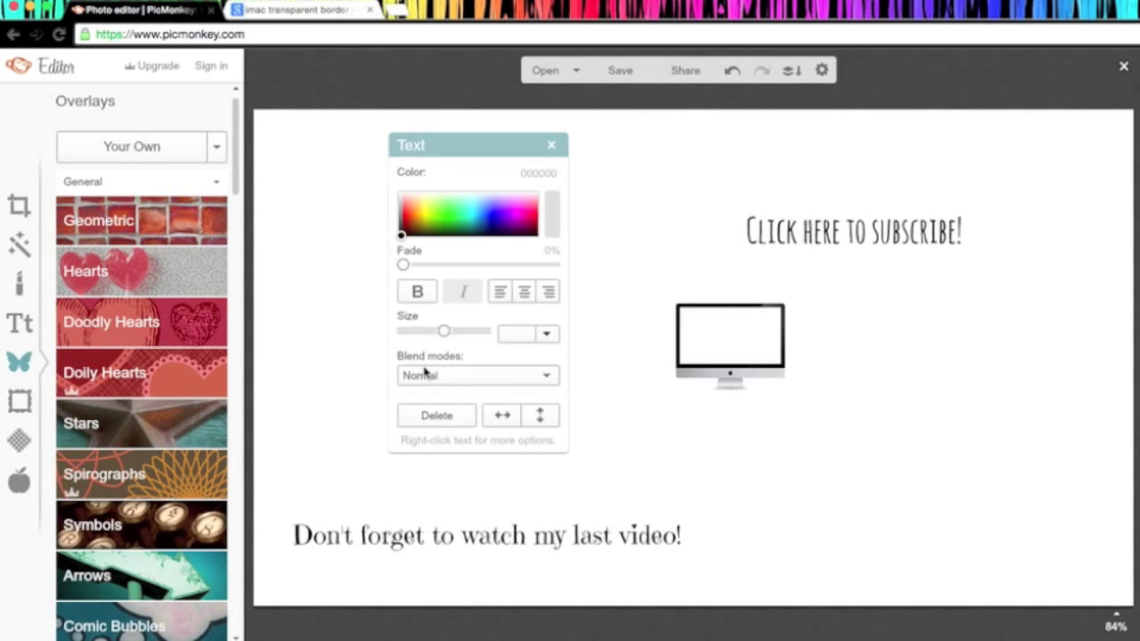
- Enlarge the iMac overlay and move it to the card's lower left
drag(671, 303, 167, 175)
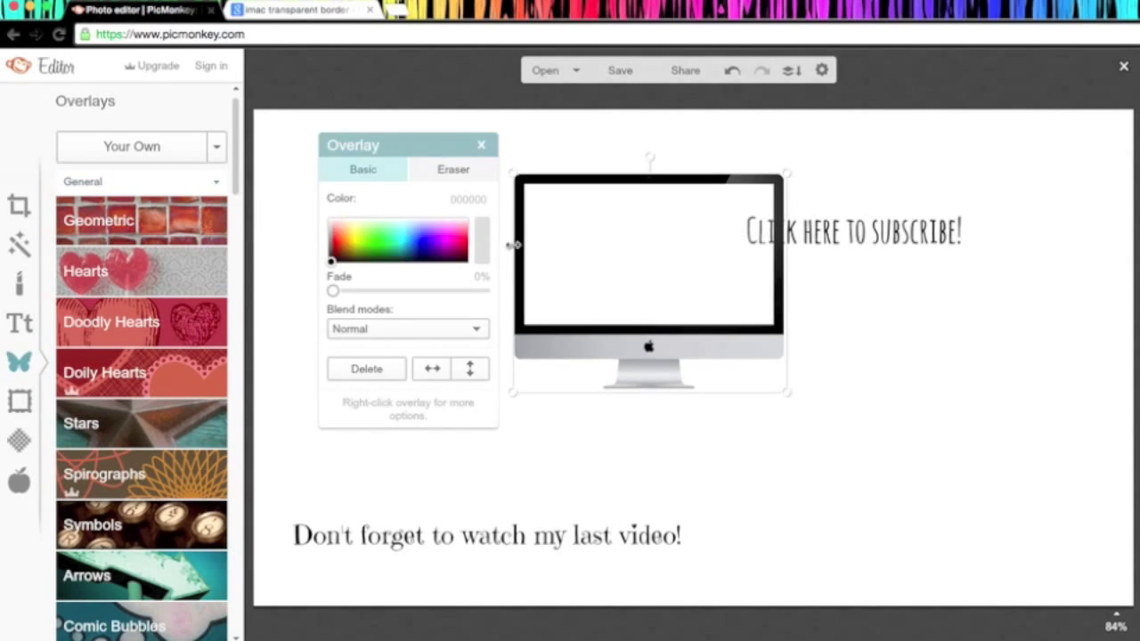
drag(591, 272, 415, 360)
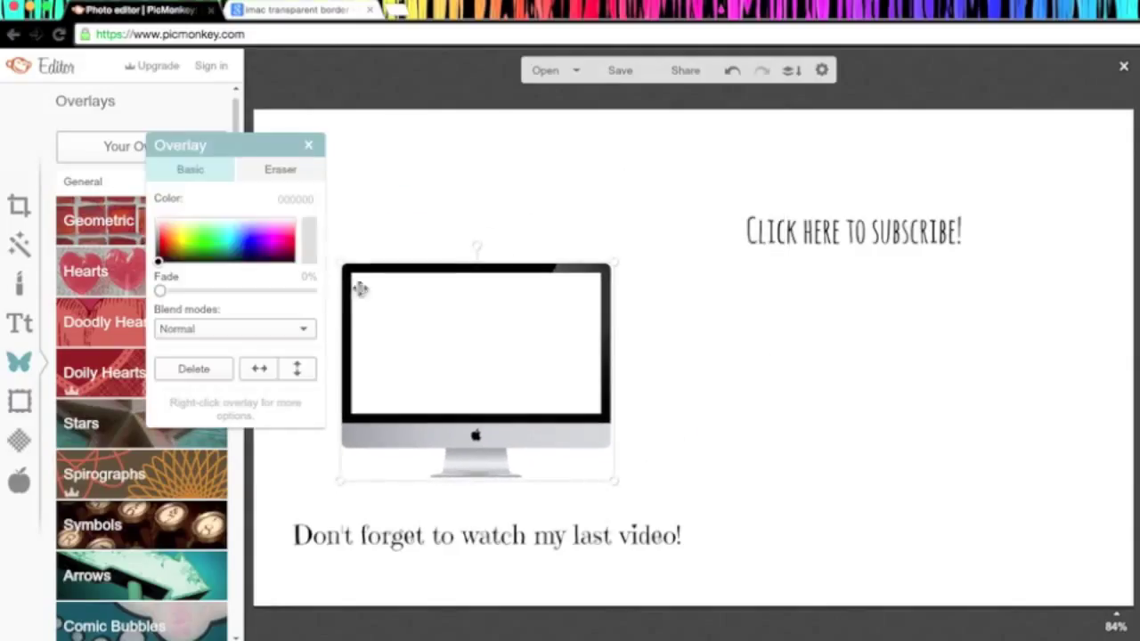
drag(334, 256, 318, 246)
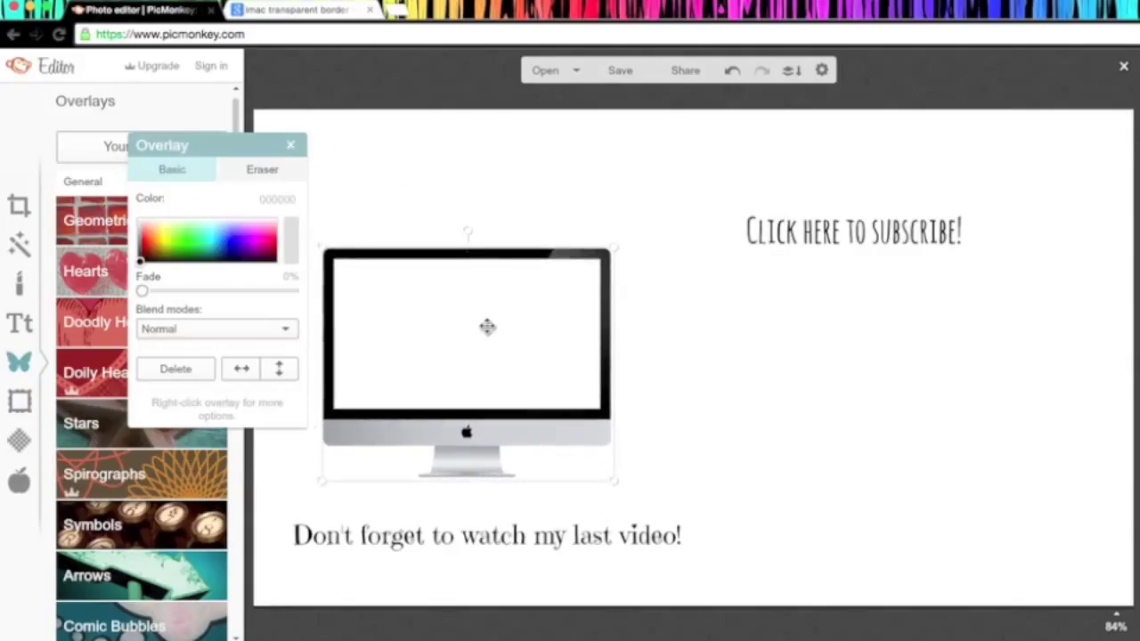
drag(487, 328, 504, 332)
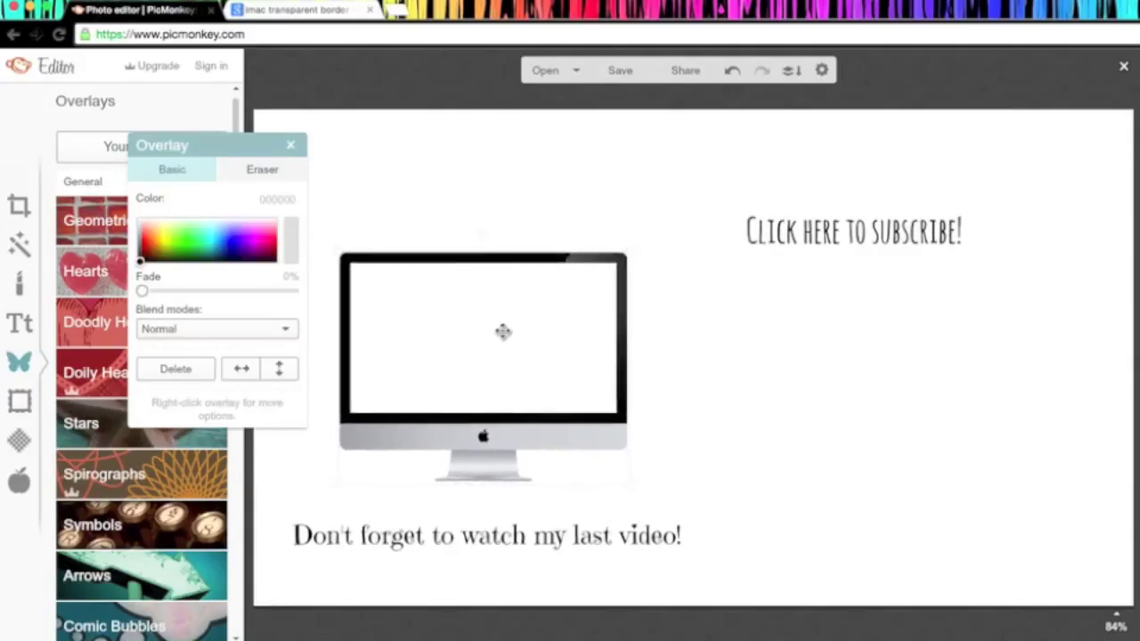
click(821, 348)
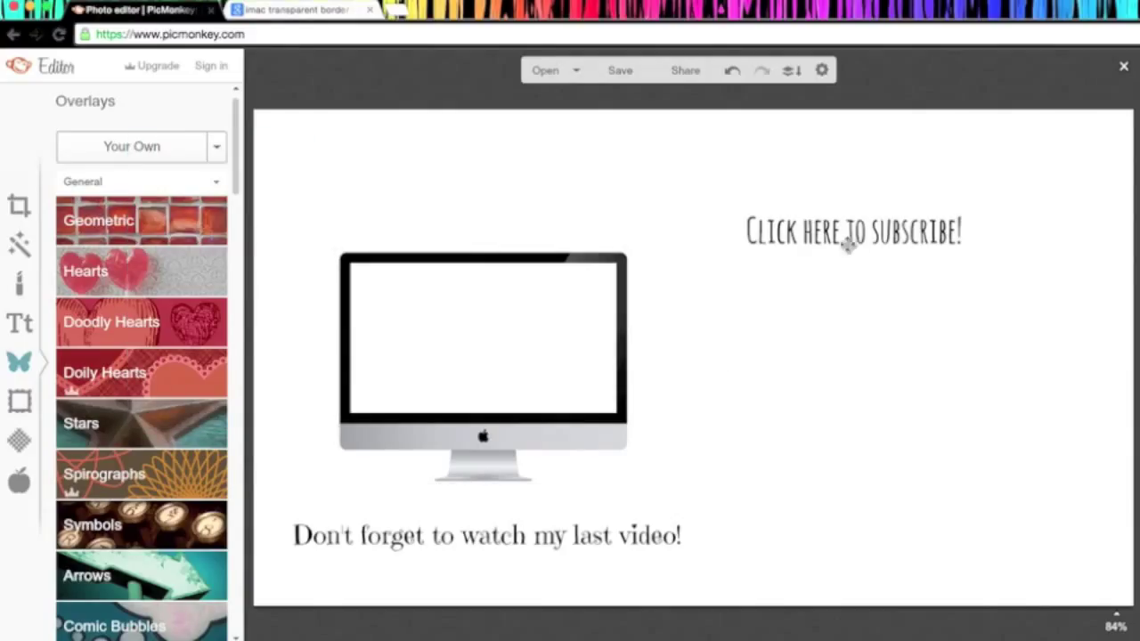
- Add Subscribe-Button.png as an overlay and place it under 'Click here to subscribe!'
click(186, 146)
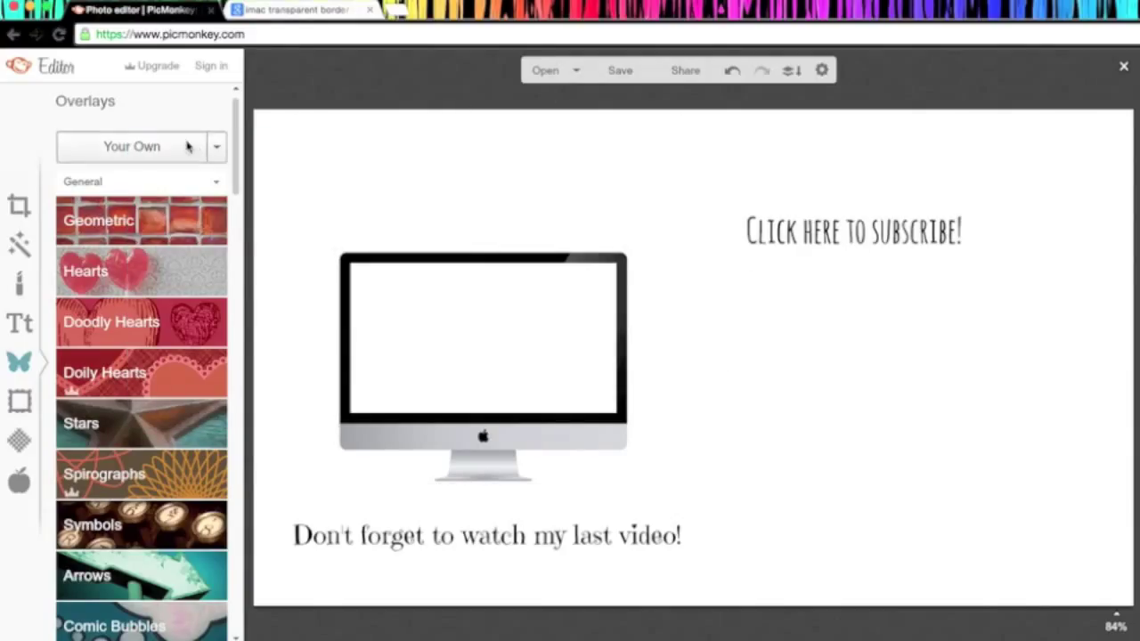
scroll(711, 305, down, 5)
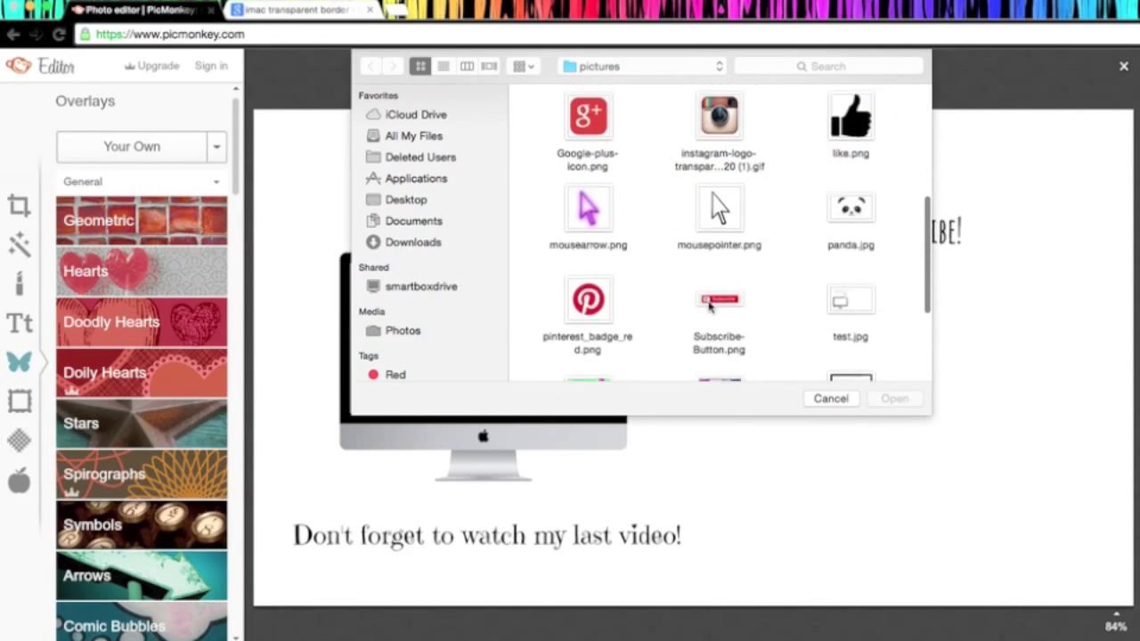
click(710, 306)
click(894, 398)
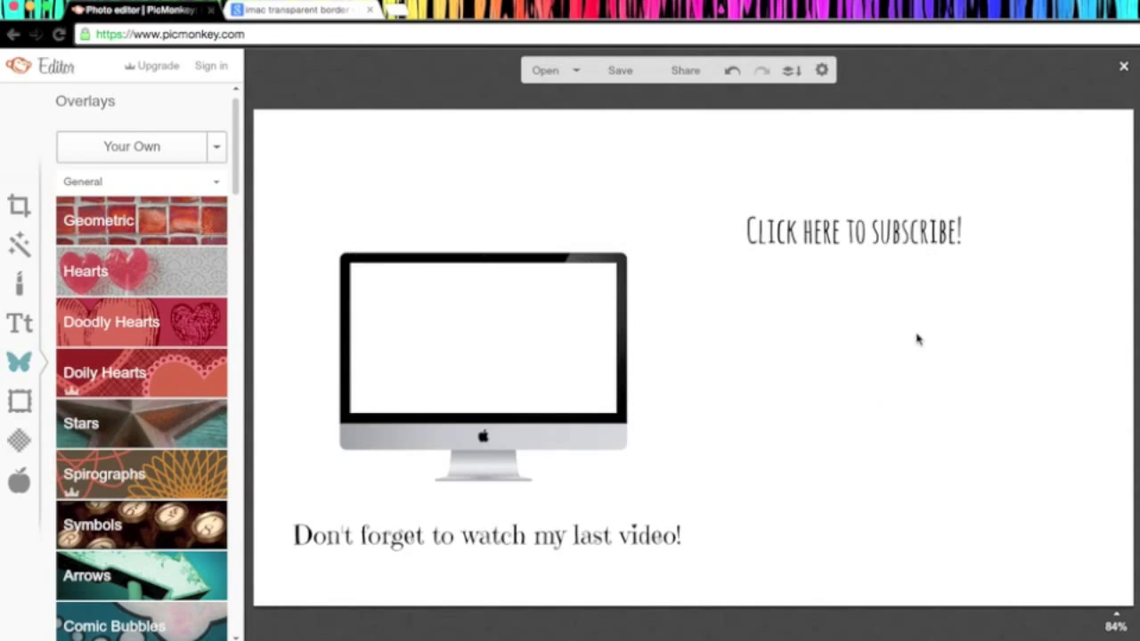
drag(757, 316, 906, 282)
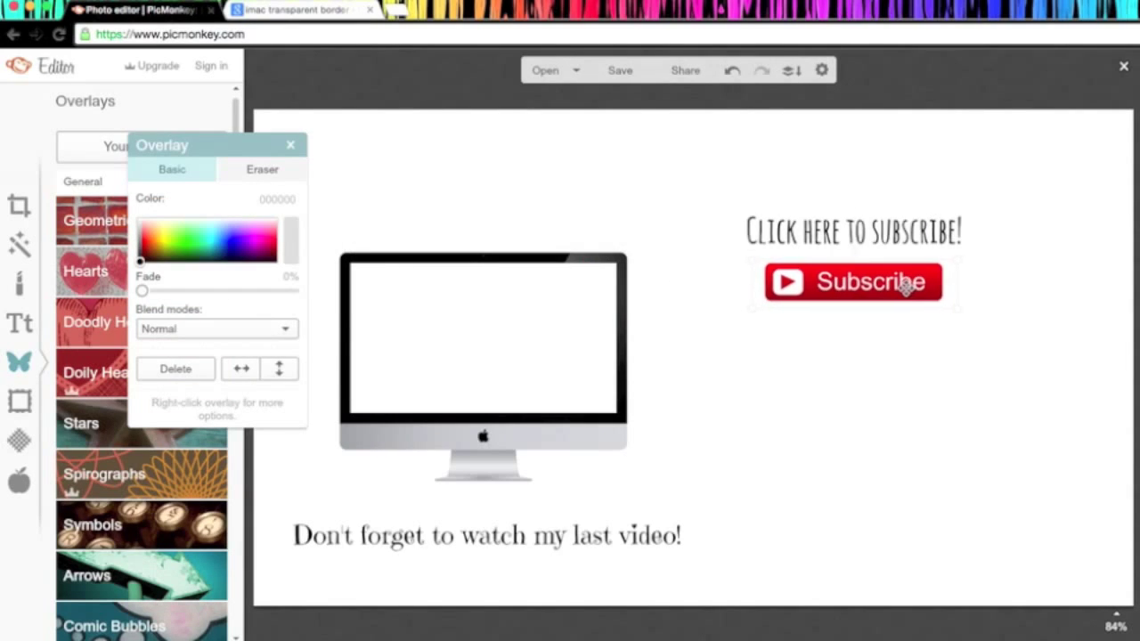
- Add Google-plus-icon.png below the Subscribe button and shrink it
click(291, 147)
click(188, 148)
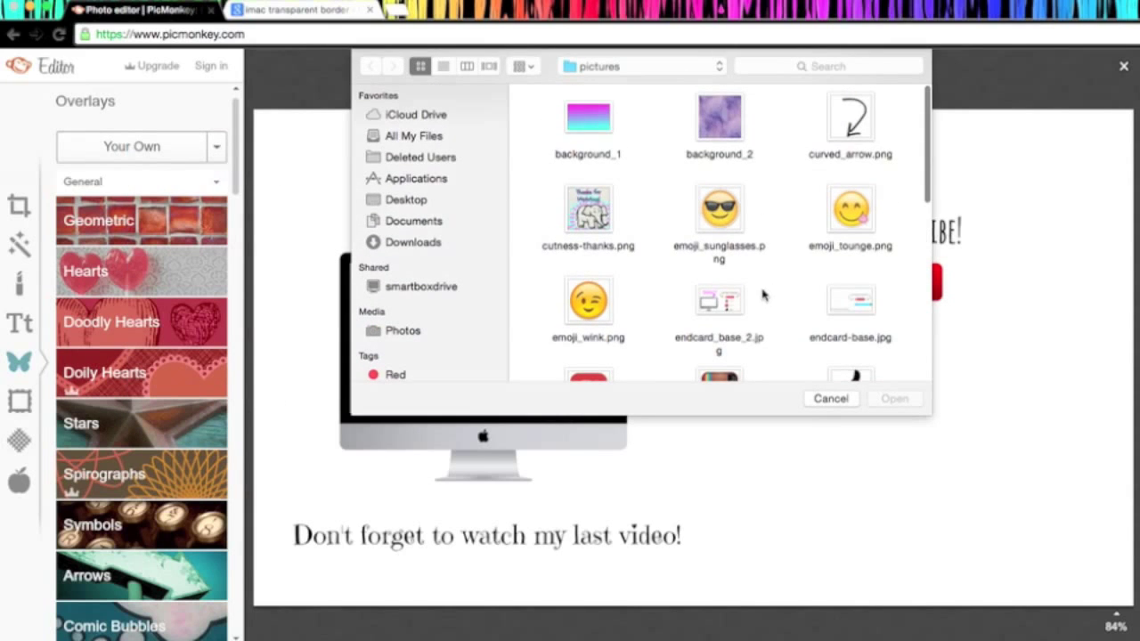
scroll(763, 295, down, 5)
click(581, 207)
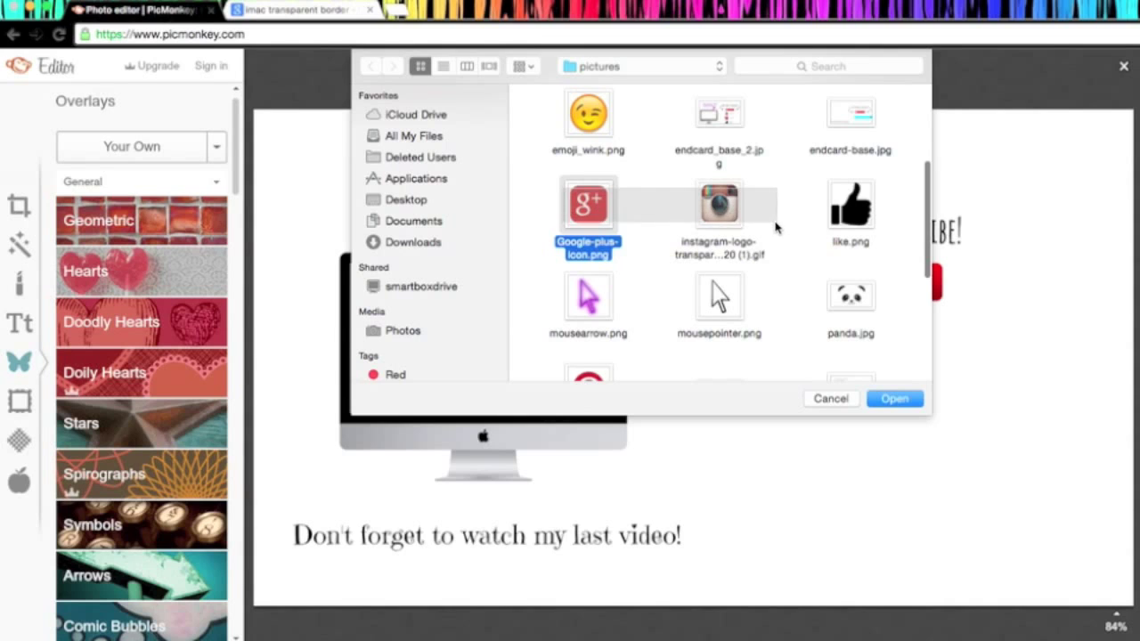
click(893, 400)
drag(666, 334, 787, 384)
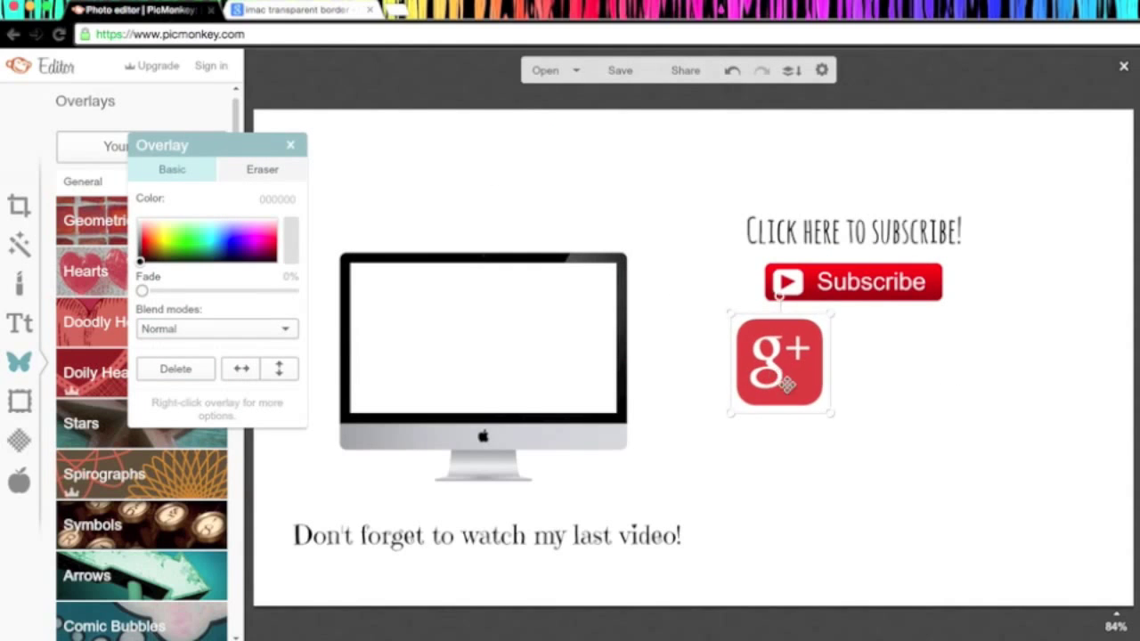
drag(727, 312, 767, 336)
click(289, 146)
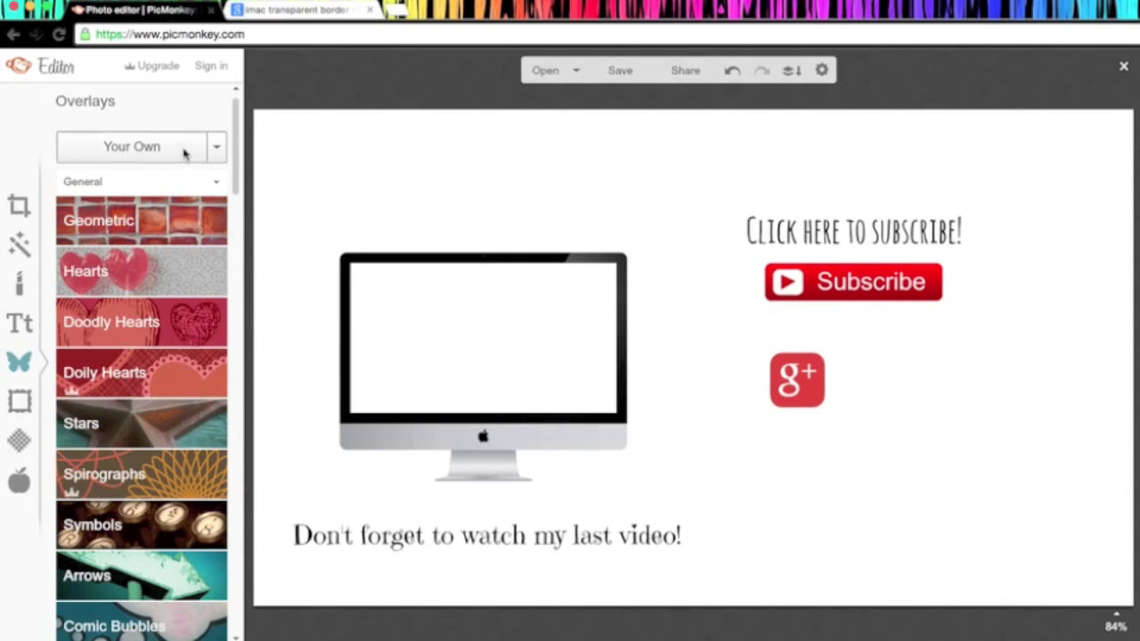
- Add the Instagram logo image as an overlay on the card
click(132, 146)
scroll(645, 300, down, 3)
click(719, 219)
click(892, 402)
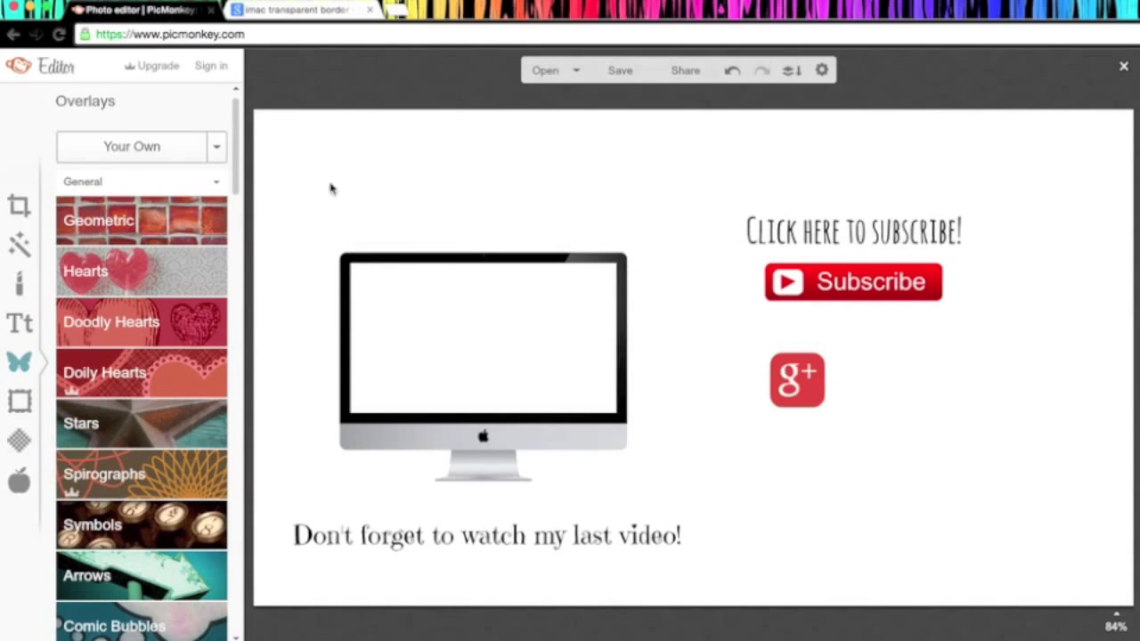
click(289, 145)
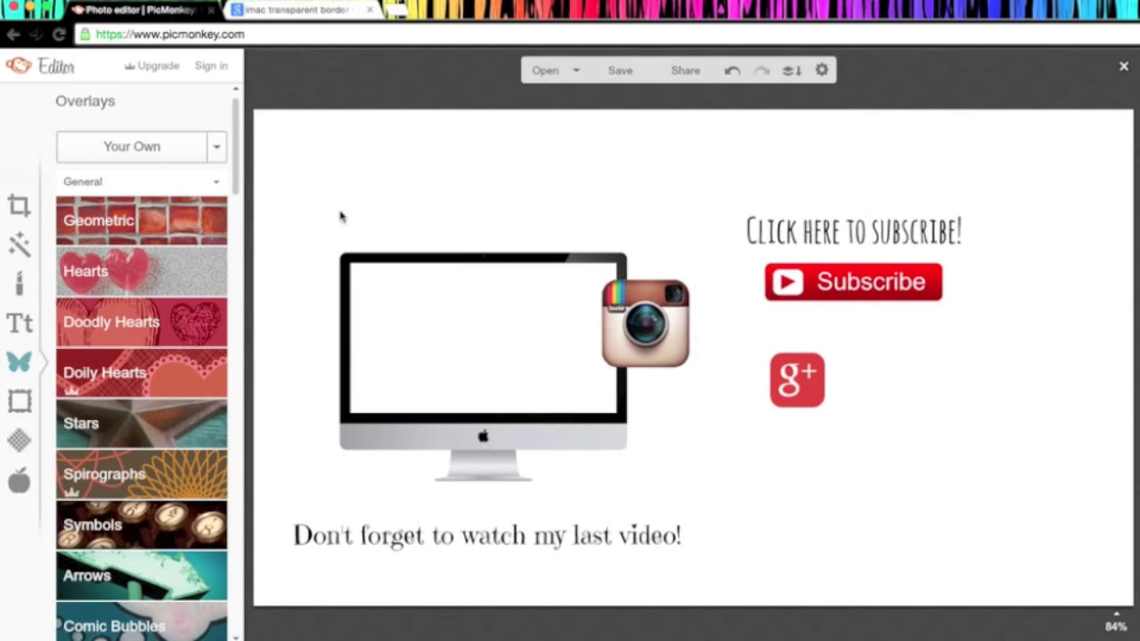
- Add the unnamed.png Twitter icon and place it below the Google+ icon
click(132, 147)
scroll(631, 281, down, 3)
scroll(631, 280, down, 2)
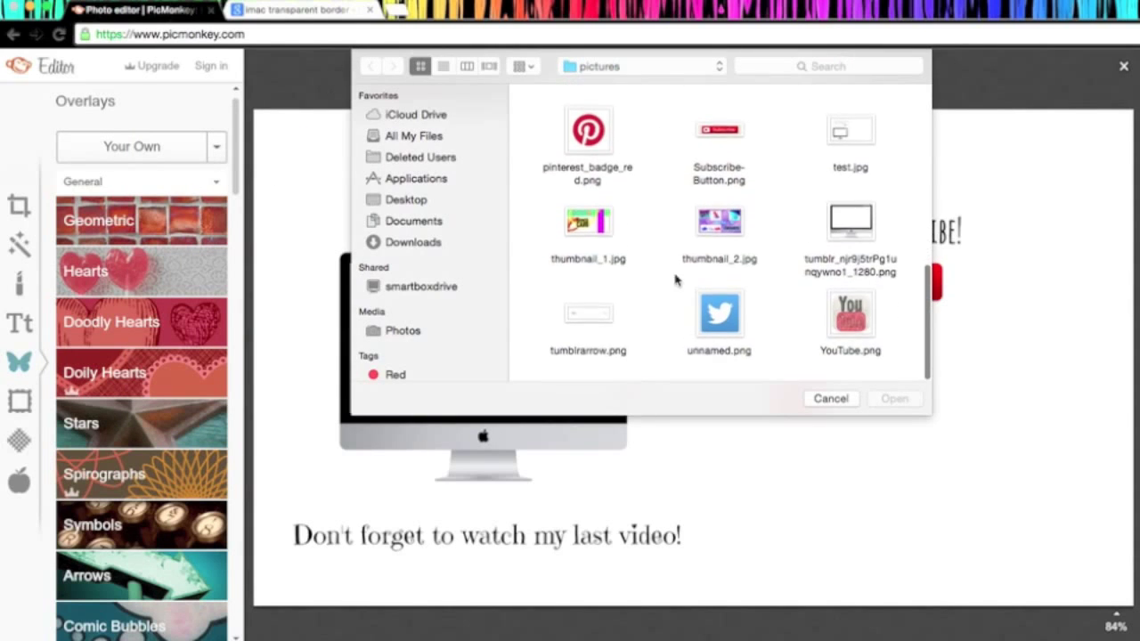
click(718, 313)
click(894, 398)
drag(663, 370, 814, 487)
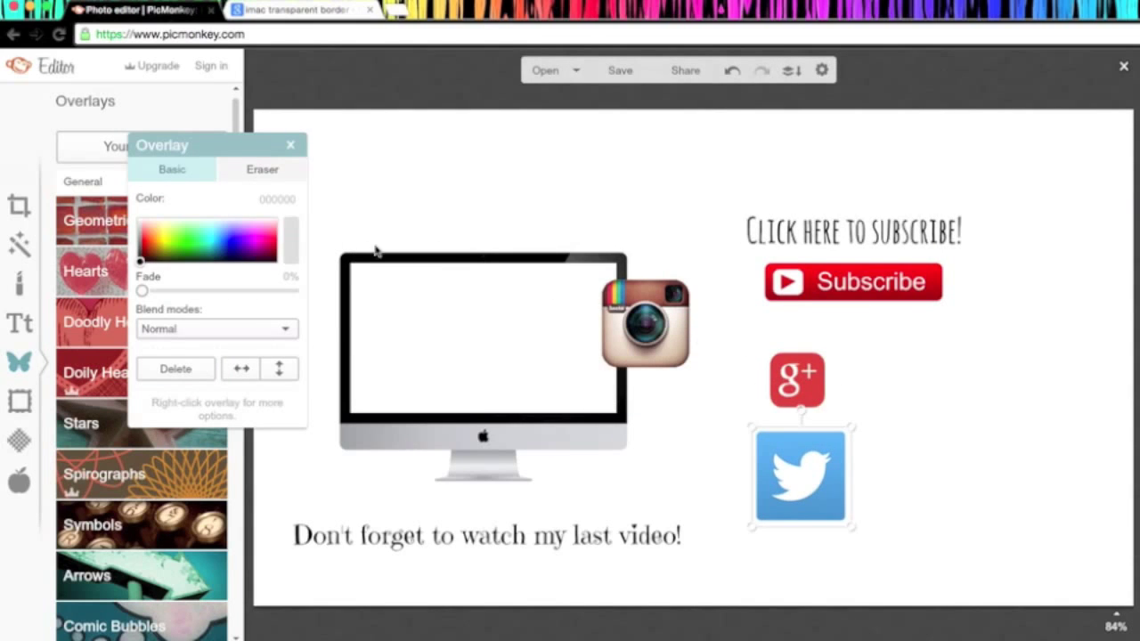
click(290, 145)
- Add pinterest_badge_red.png and place it below the Twitter icon
click(223, 151)
scroll(659, 267, down, 4)
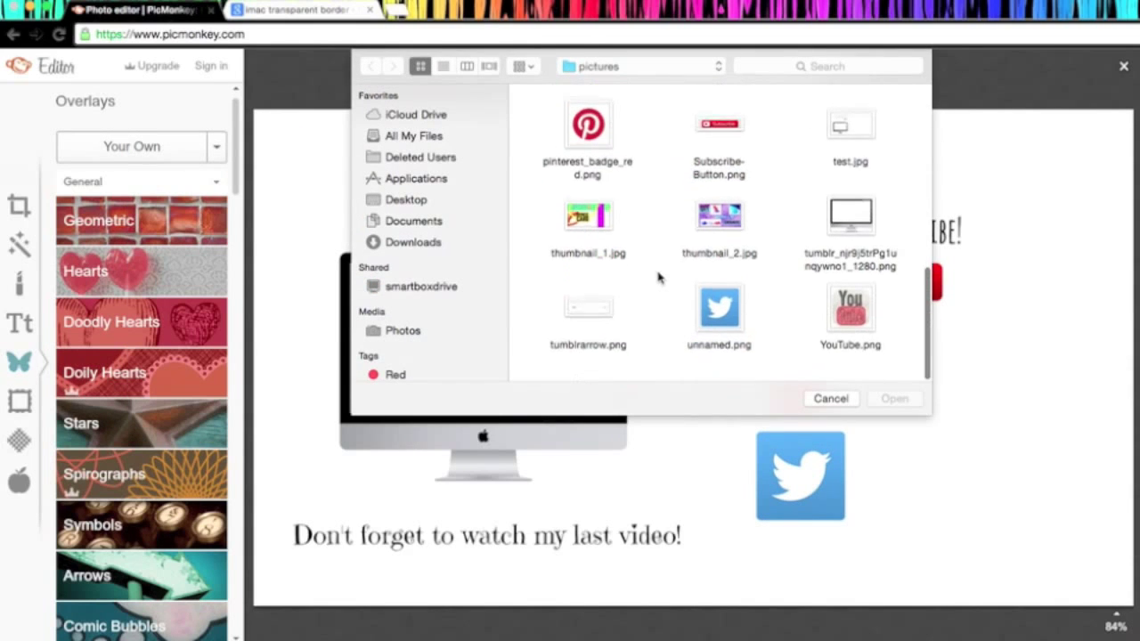
click(588, 138)
click(893, 399)
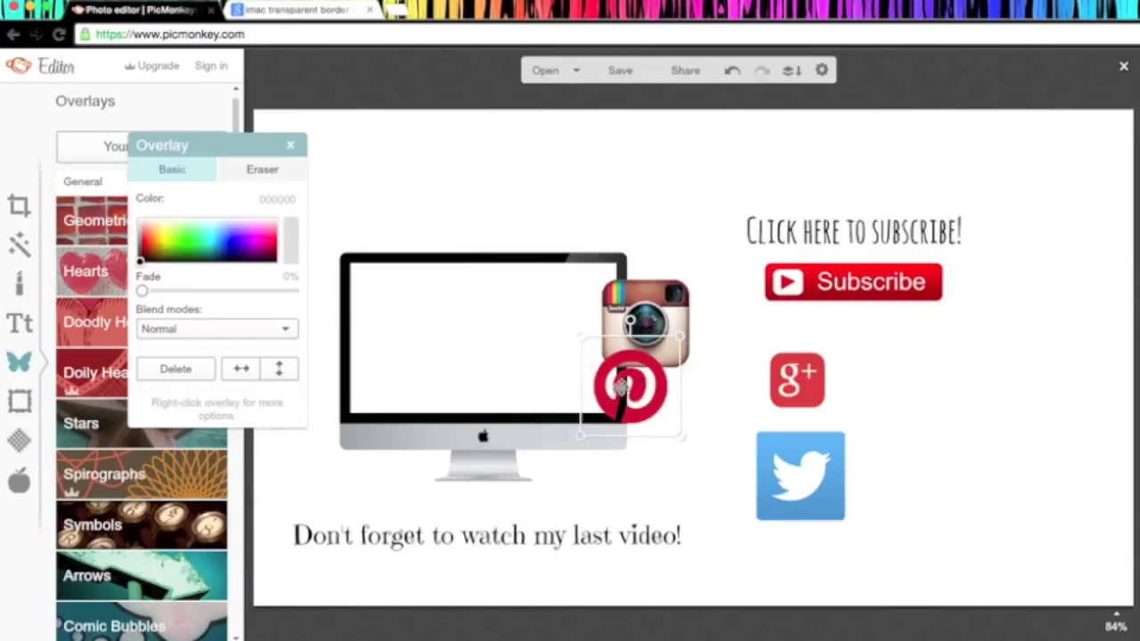
drag(631, 387, 888, 538)
click(290, 145)
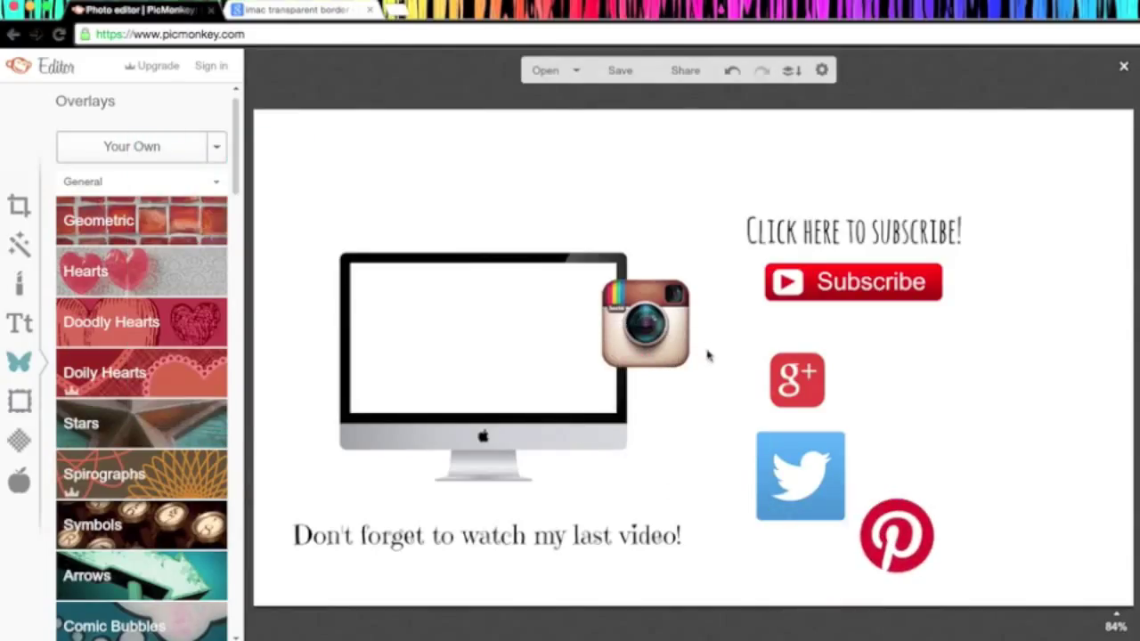
- Shrink the Instagram, Twitter and Pinterest icons and stack them under the Subscribe button
click(659, 324)
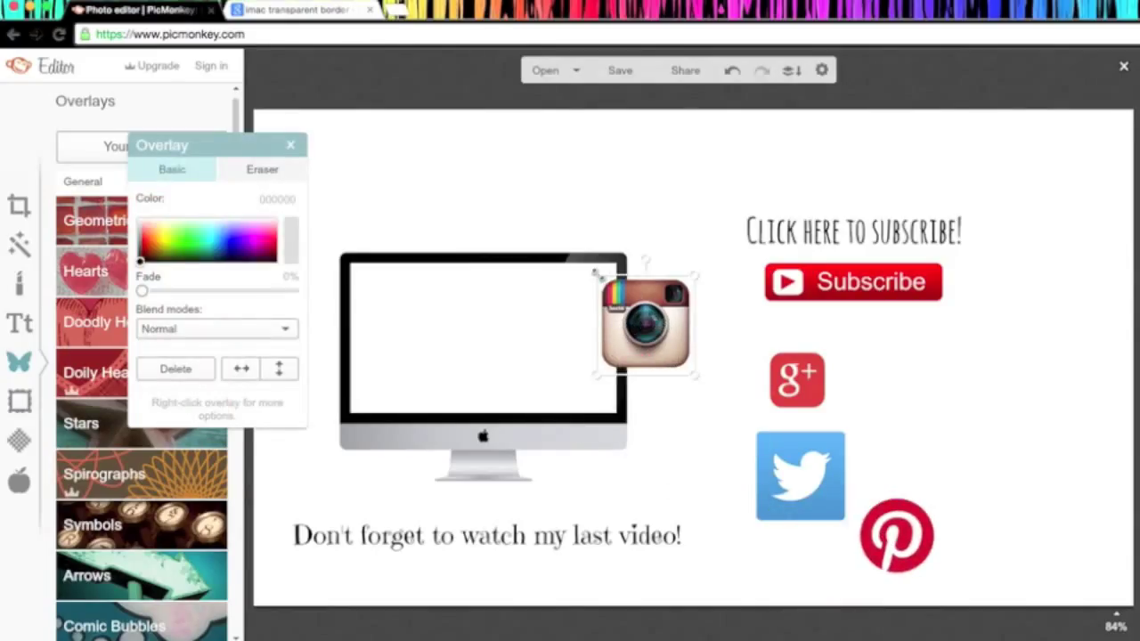
drag(595, 273, 627, 308)
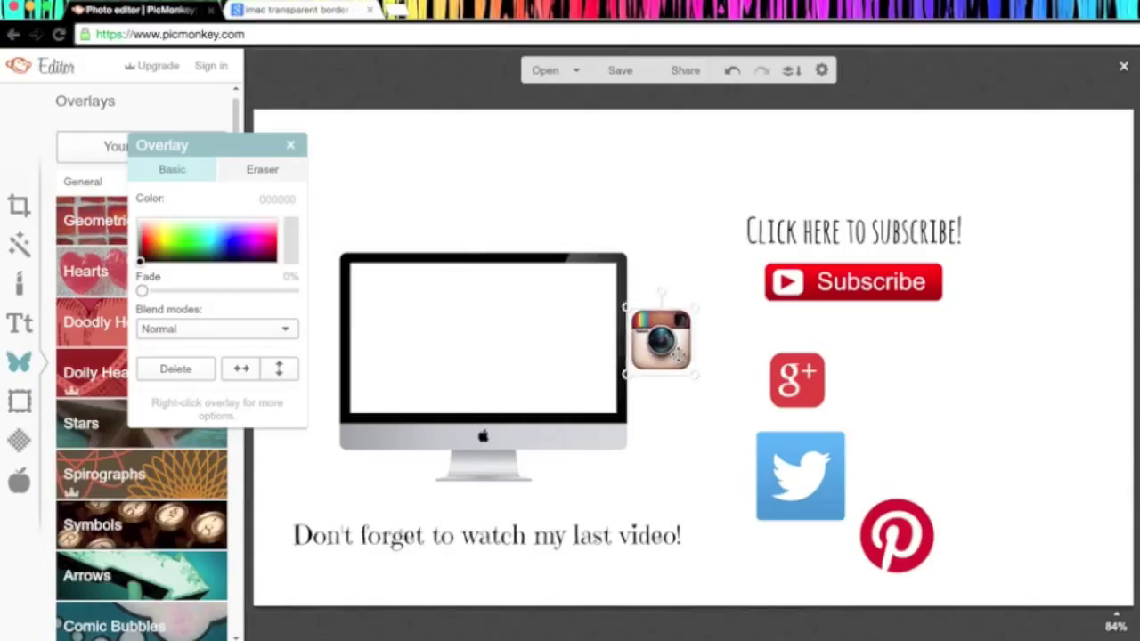
drag(677, 355, 820, 346)
click(820, 461)
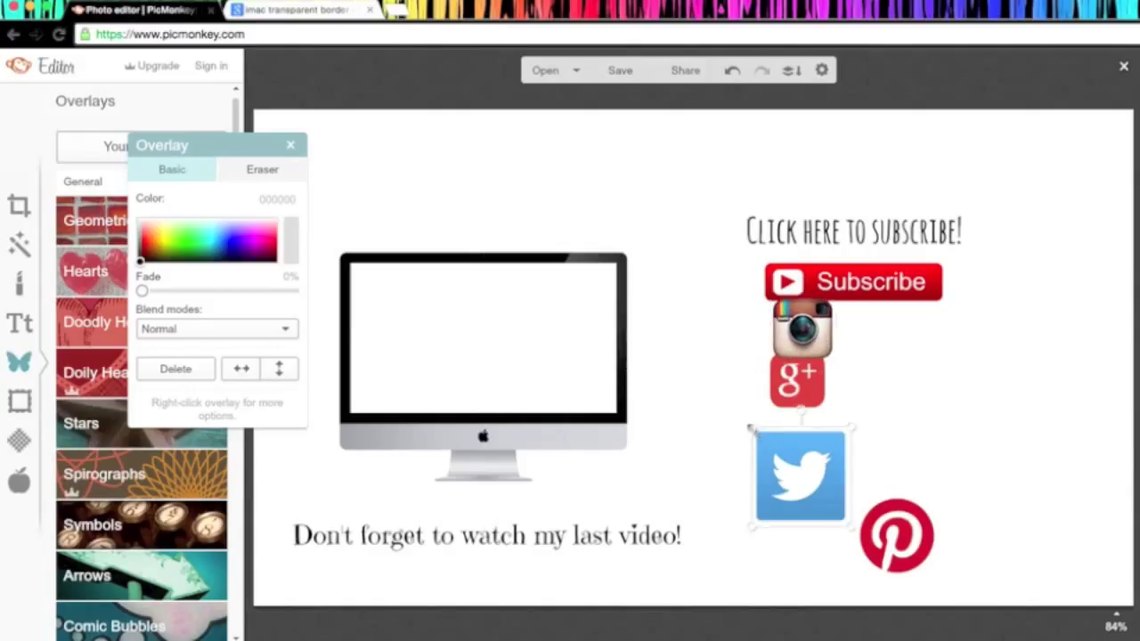
drag(751, 427, 782, 446)
drag(817, 490, 801, 455)
click(898, 537)
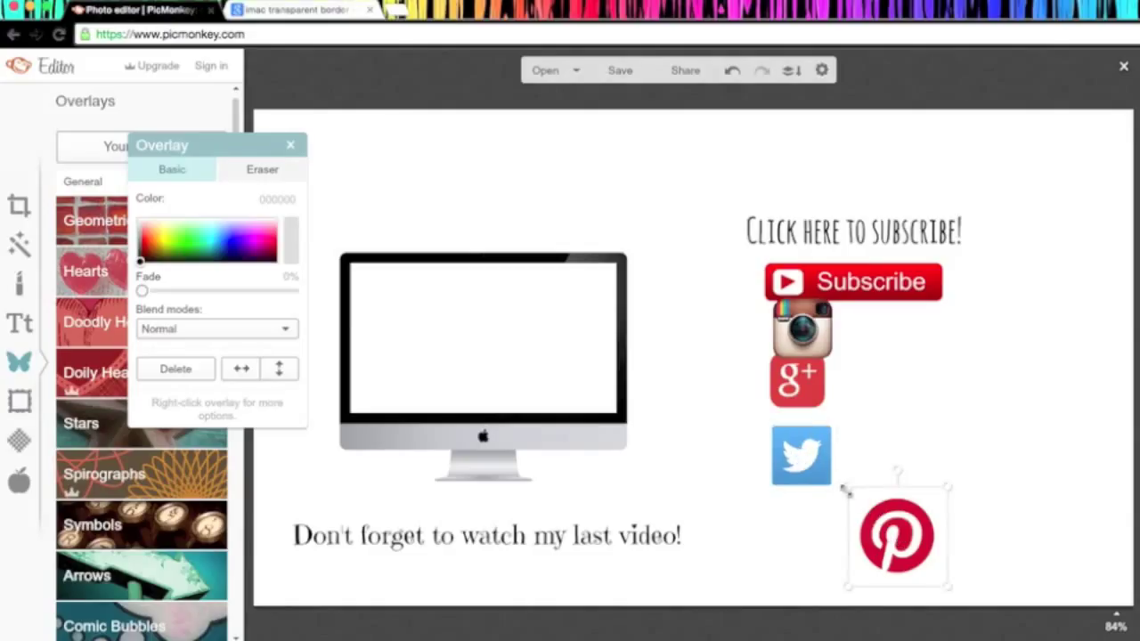
drag(846, 486, 871, 505)
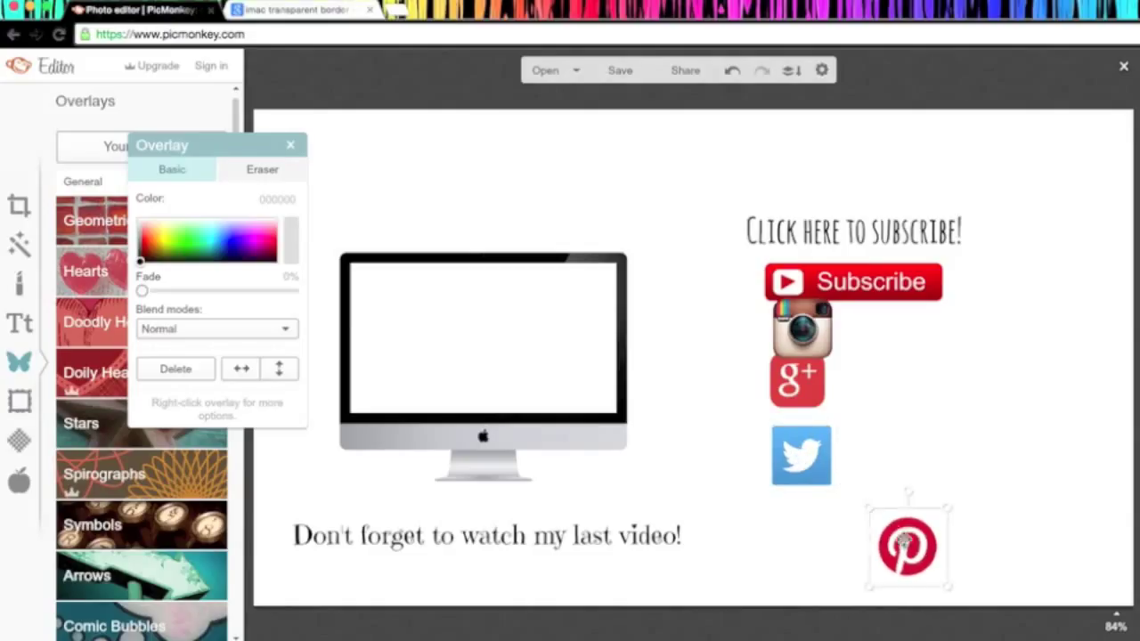
drag(917, 547, 834, 564)
drag(812, 460, 826, 482)
- Adjust the spacing so Instagram, Google+, Twitter and Pinterest form an even column
drag(797, 384, 811, 400)
drag(804, 334, 809, 337)
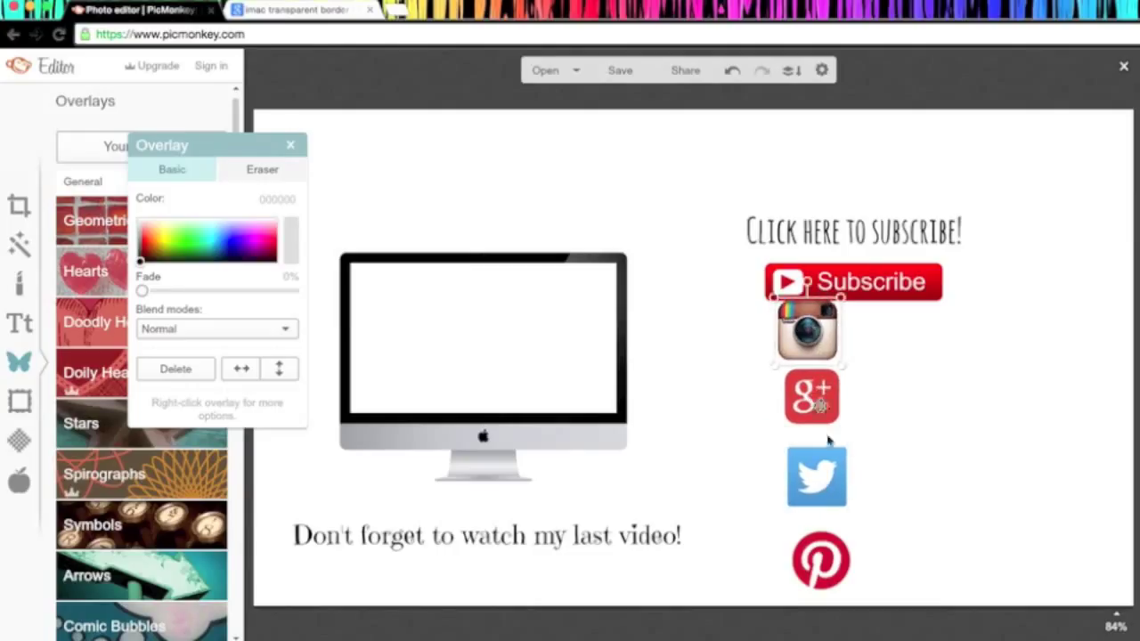
drag(824, 541, 821, 551)
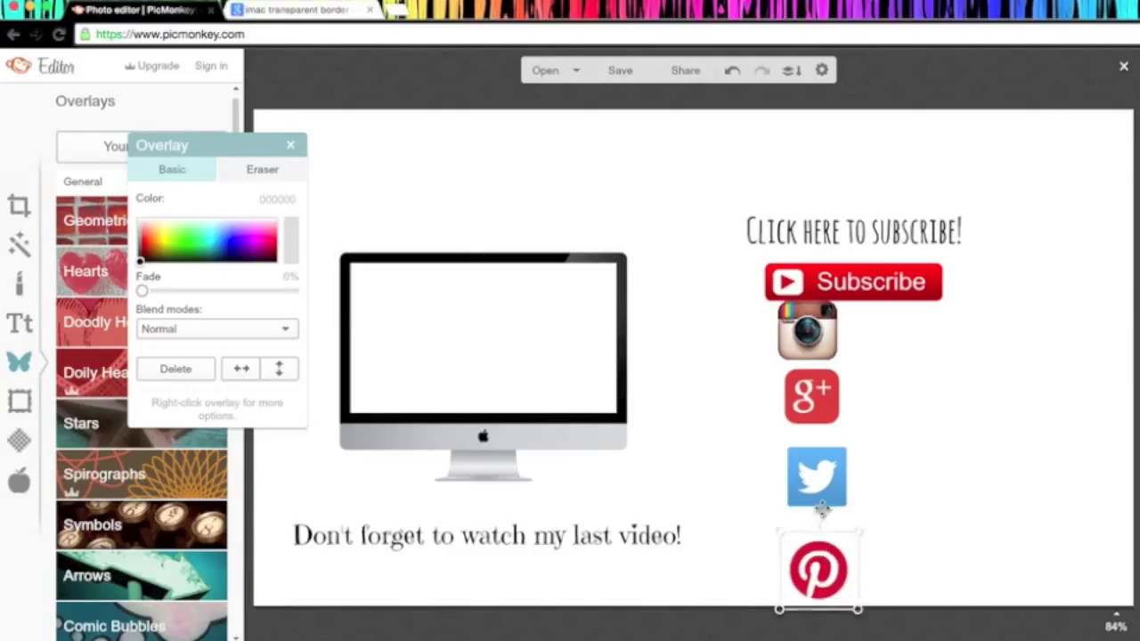
drag(818, 497, 814, 515)
drag(815, 411, 815, 422)
drag(808, 332, 807, 340)
click(861, 358)
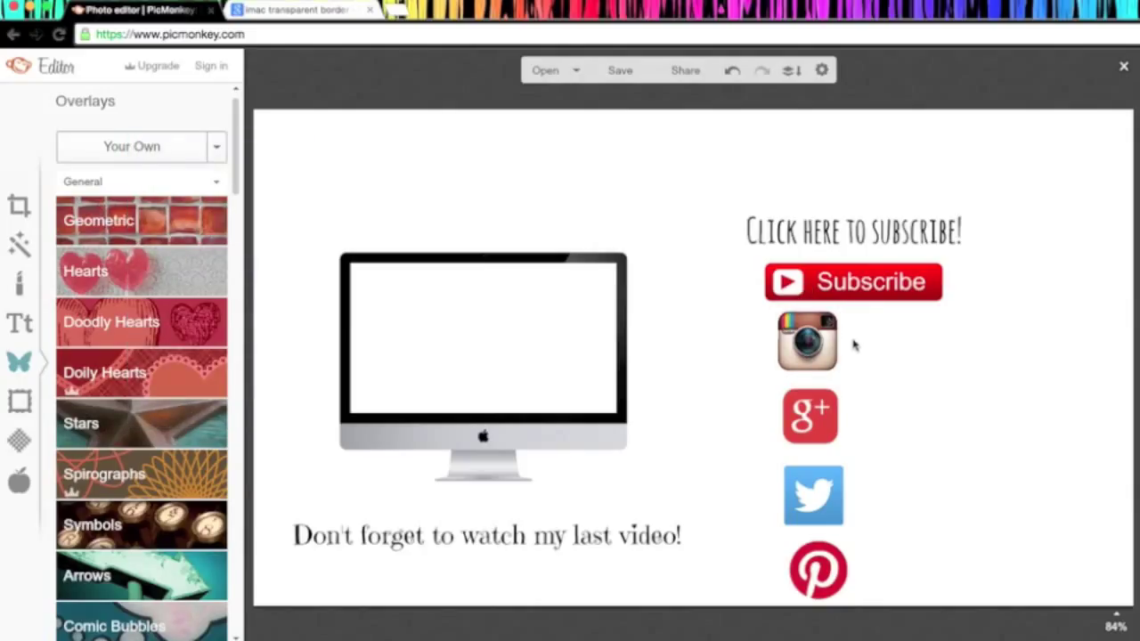
click(11, 329)
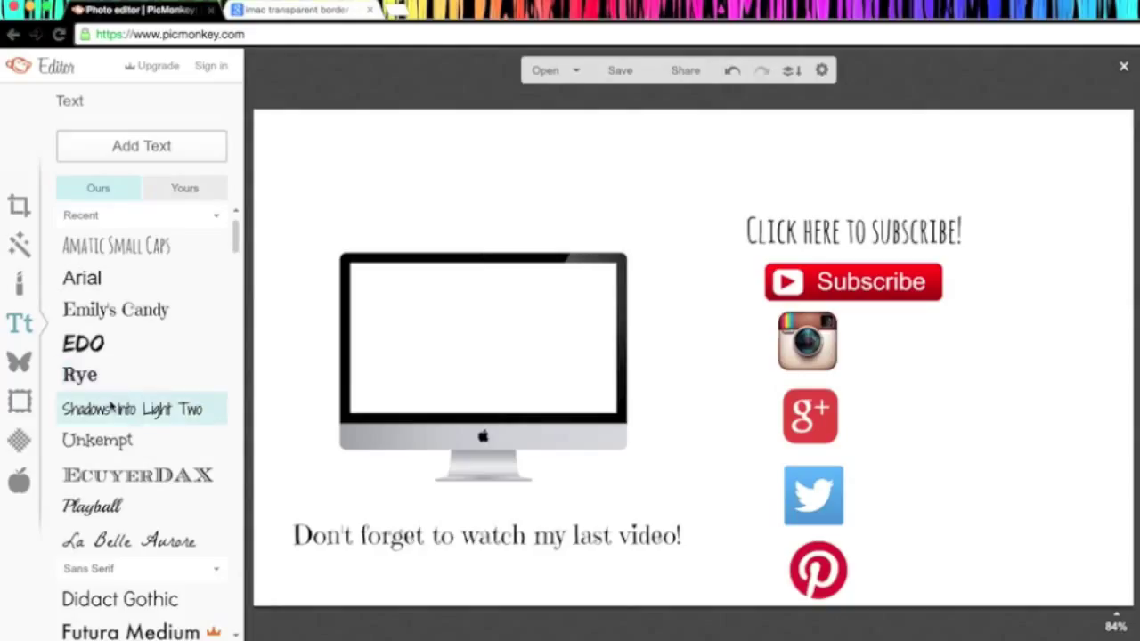
- Add a text box with the channel name and place it beside the Instagram icon
click(146, 150)
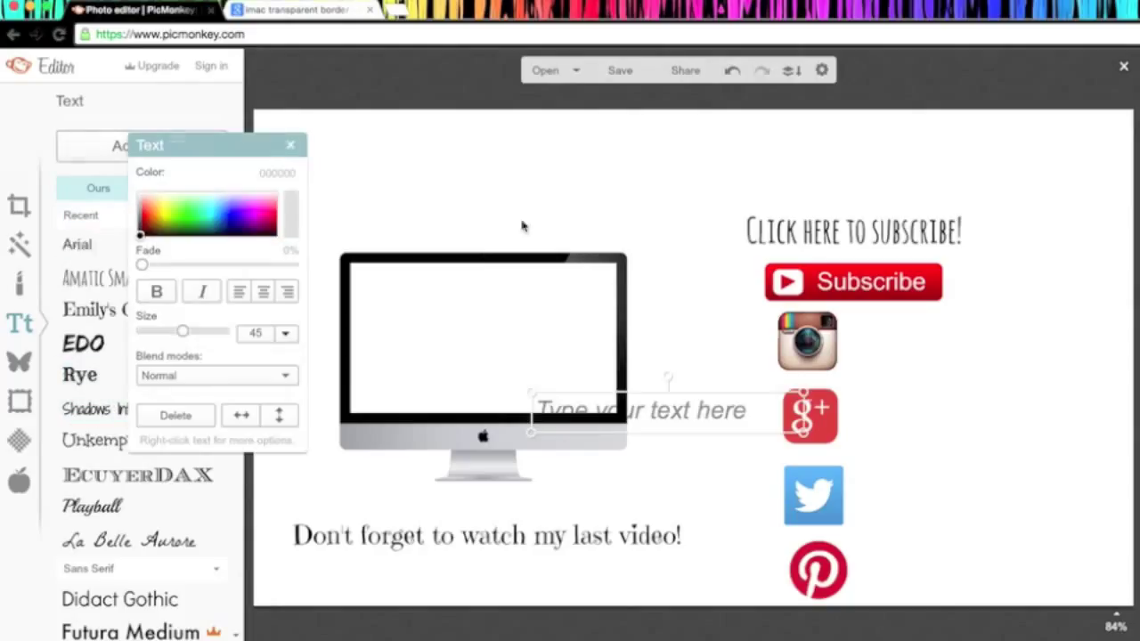
click(562, 409)
text(Sara)
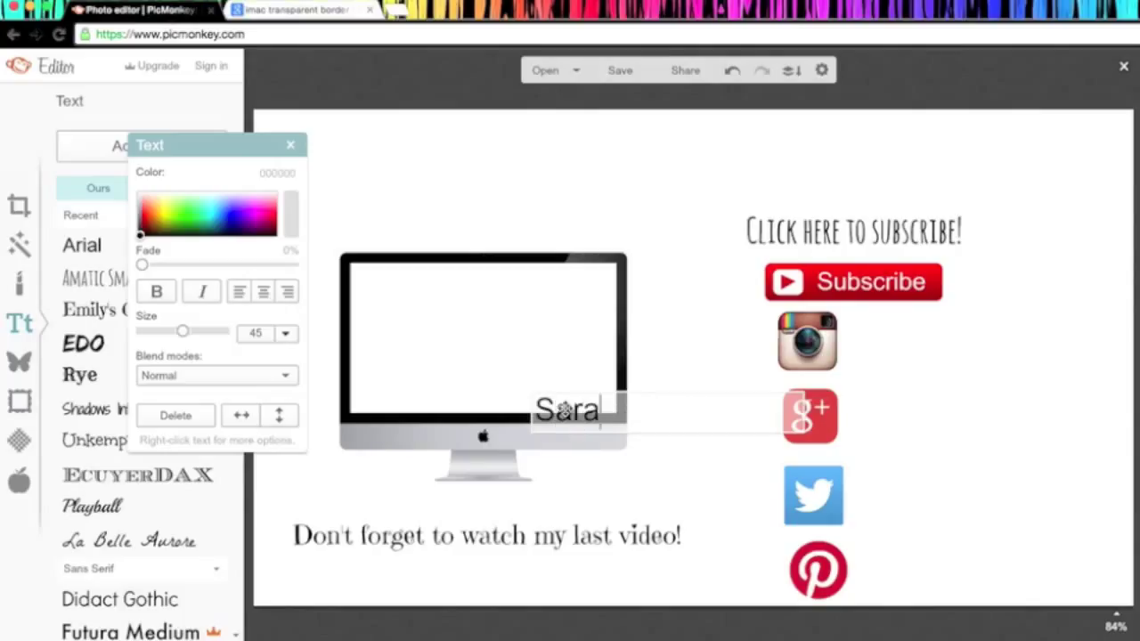
text( Ada)
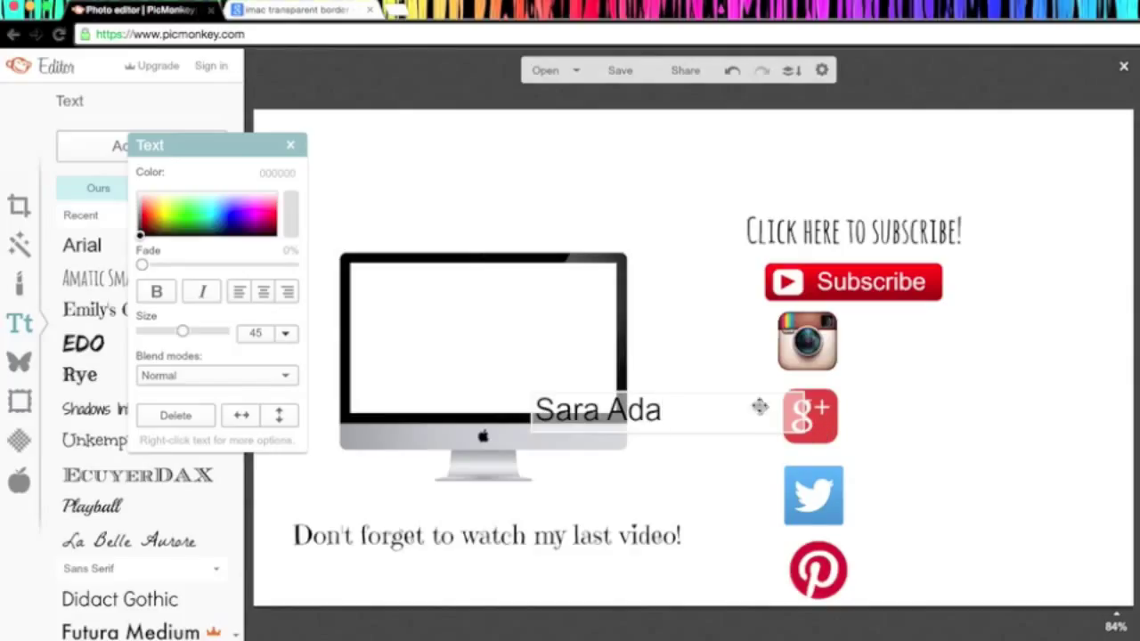
drag(733, 402, 1023, 336)
- Duplicate the name label beside the Google+, Twitter and Pinterest icons
right_click(1021, 337)
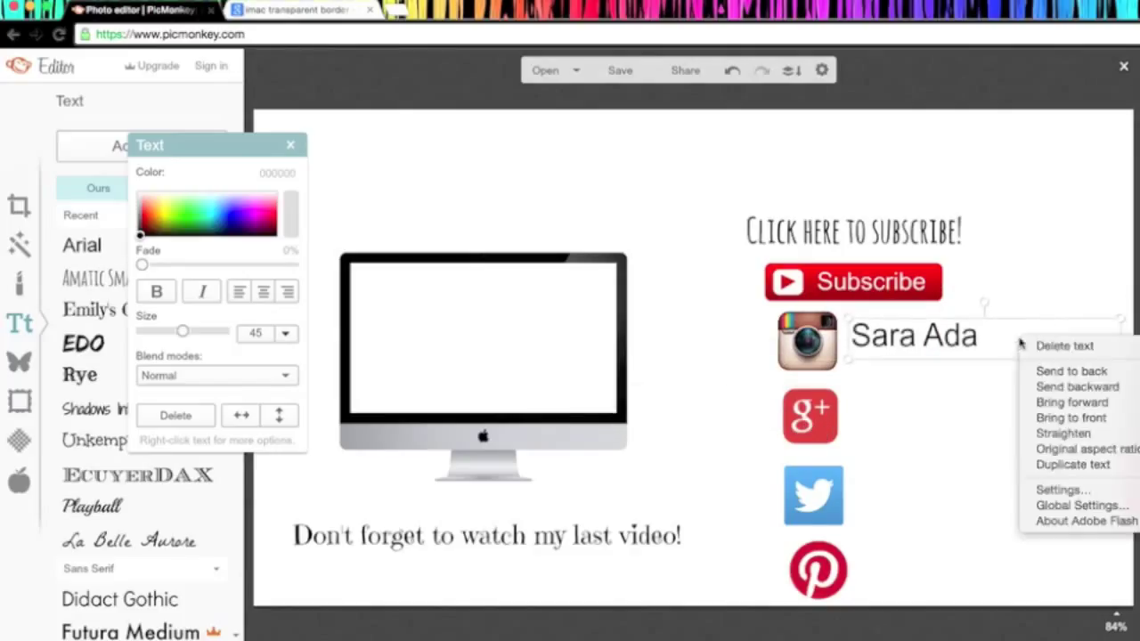
click(1074, 465)
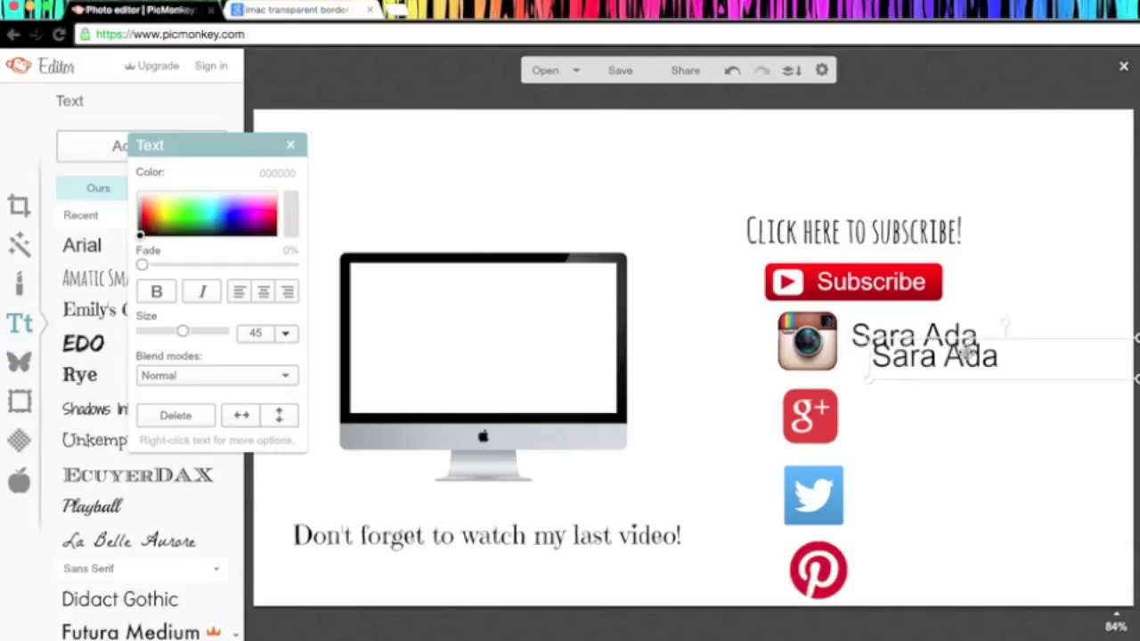
drag(965, 351, 941, 414)
right_click(942, 415)
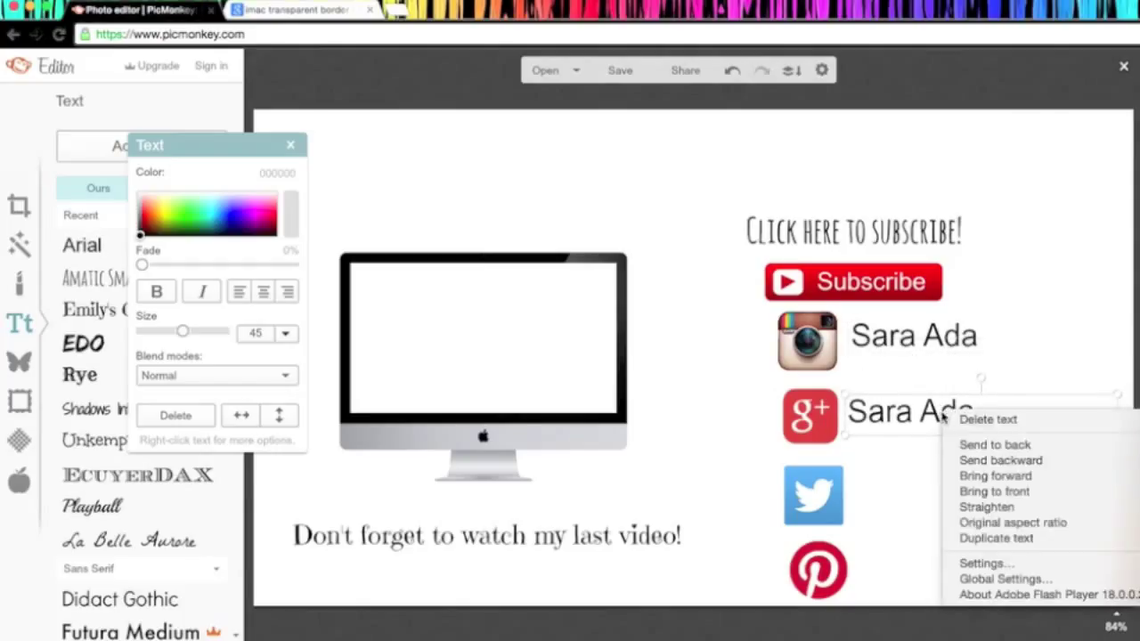
click(996, 538)
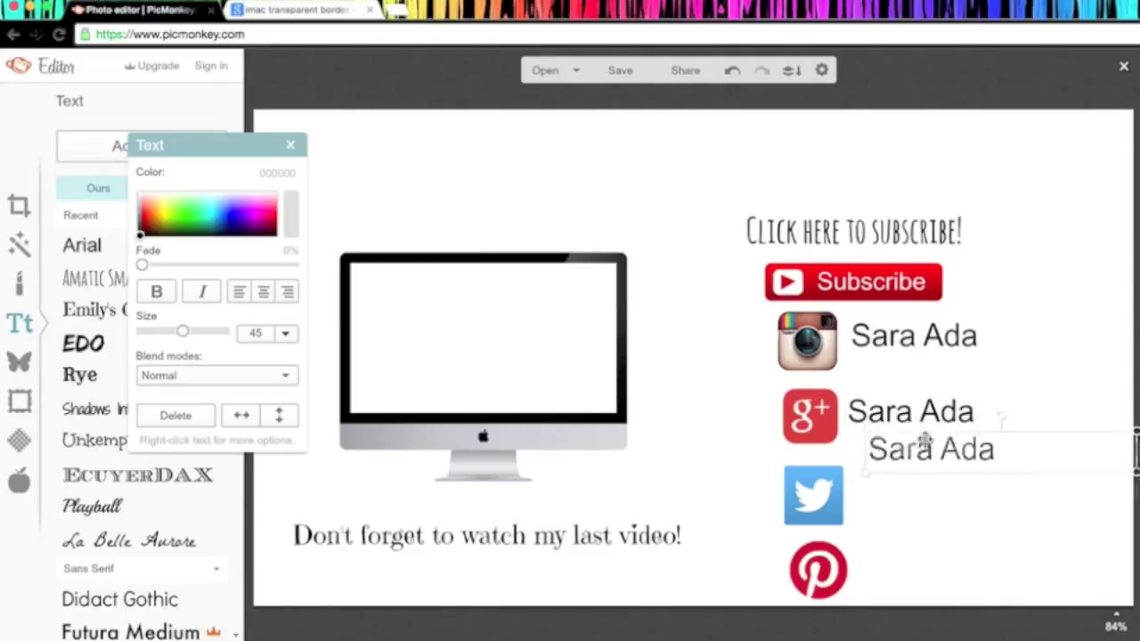
drag(926, 439, 912, 484)
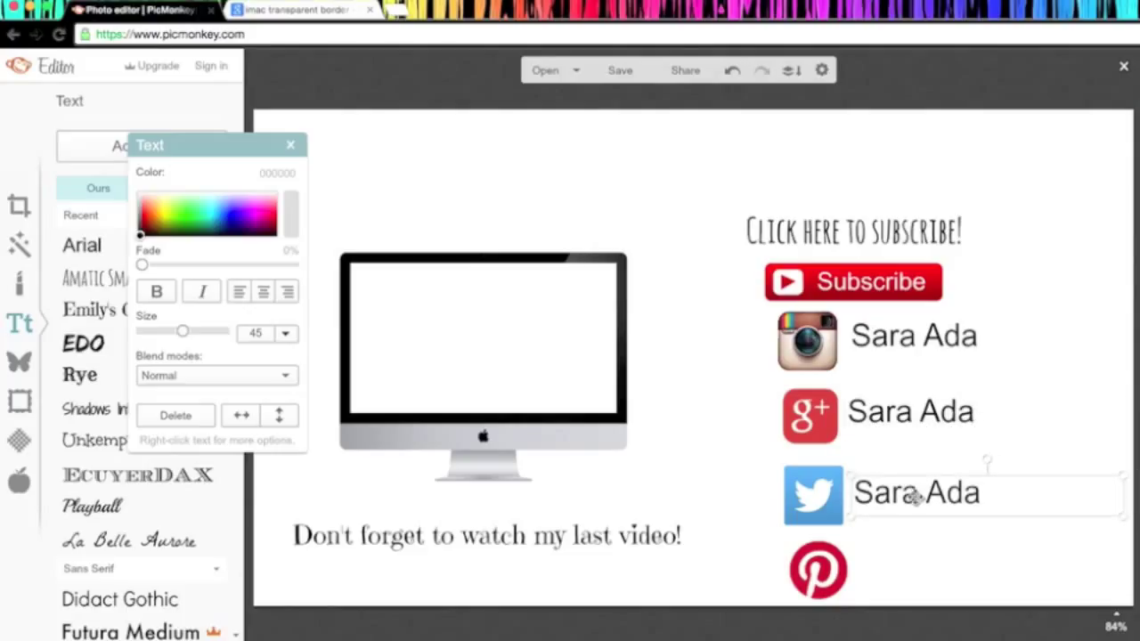
right_click(916, 497)
click(960, 622)
drag(927, 521, 913, 574)
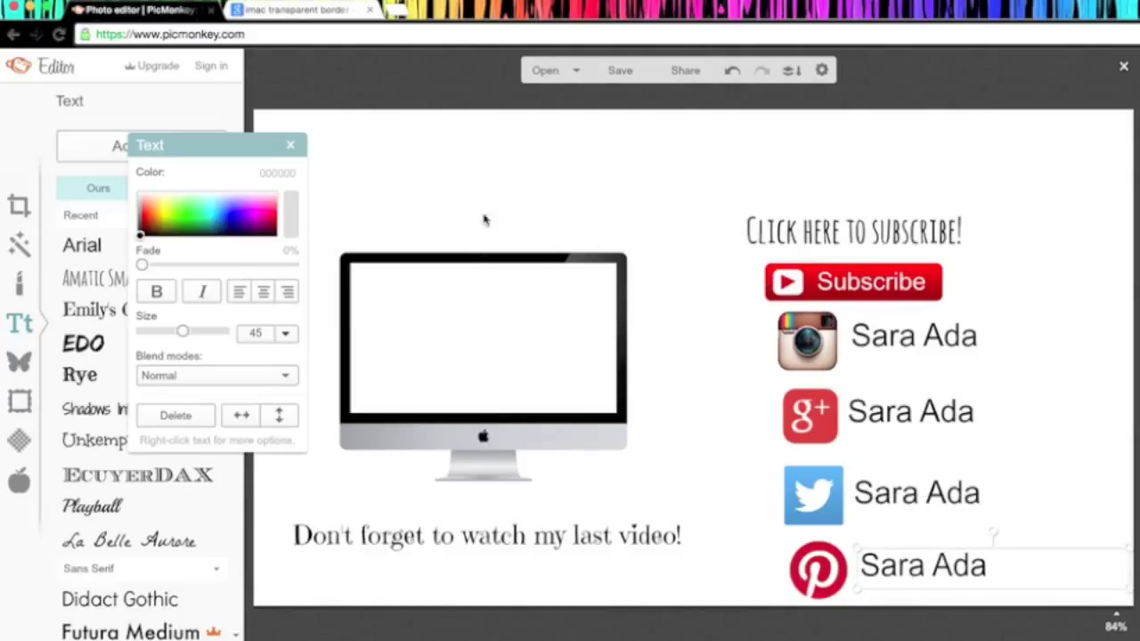
click(291, 146)
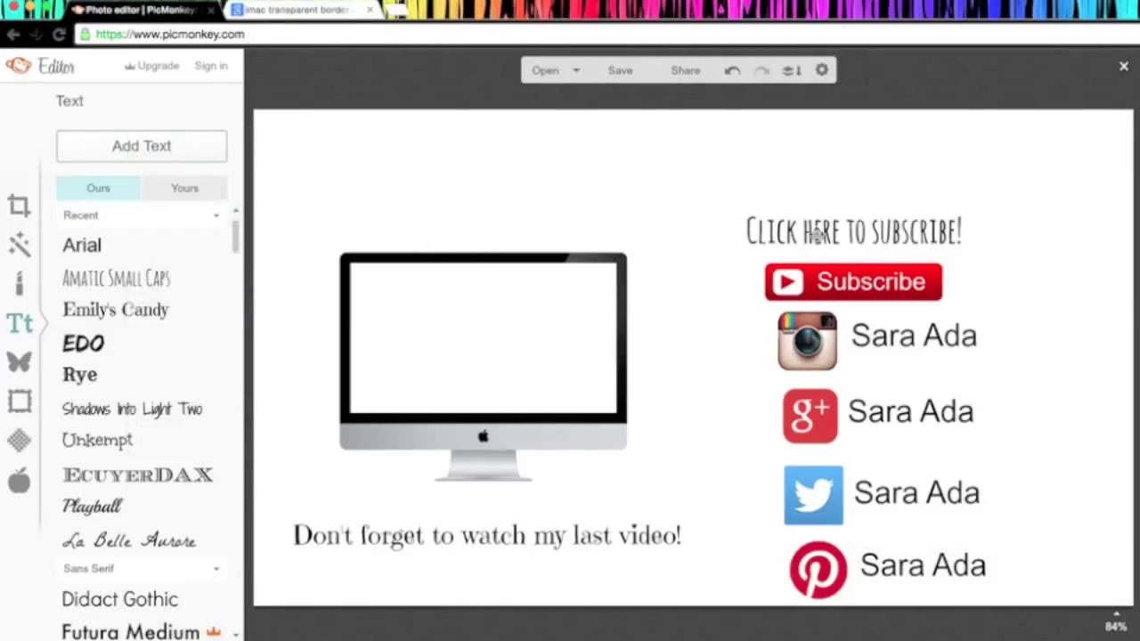
- Raise the 'Click here to subscribe!' heading and the Subscribe button beneath it toward the top right
click(871, 231)
drag(872, 230, 854, 178)
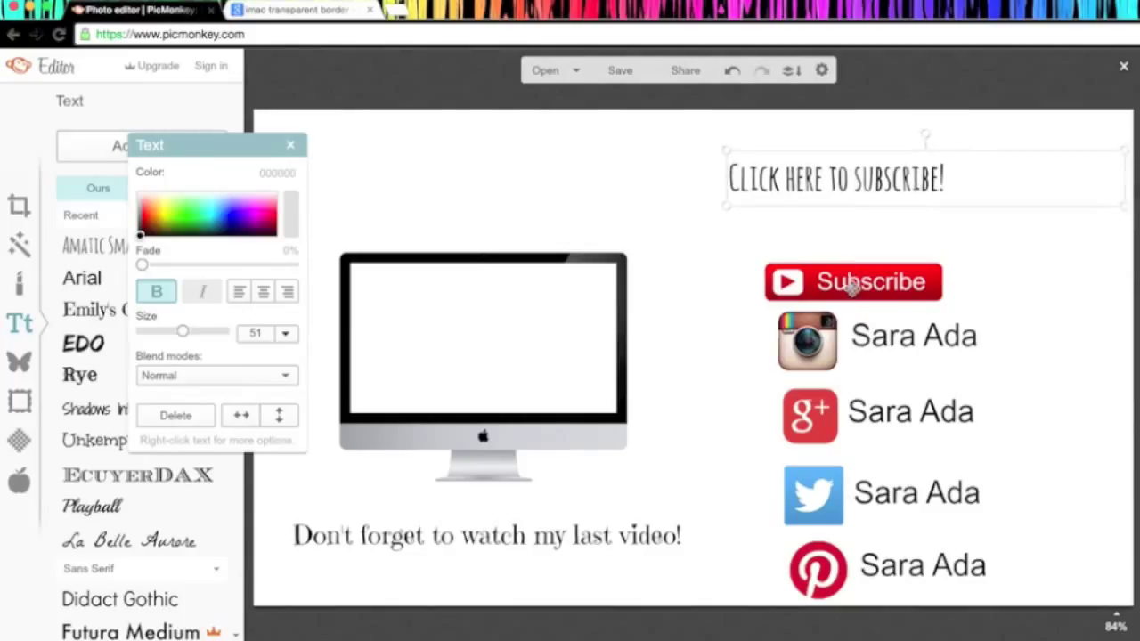
drag(853, 285, 826, 228)
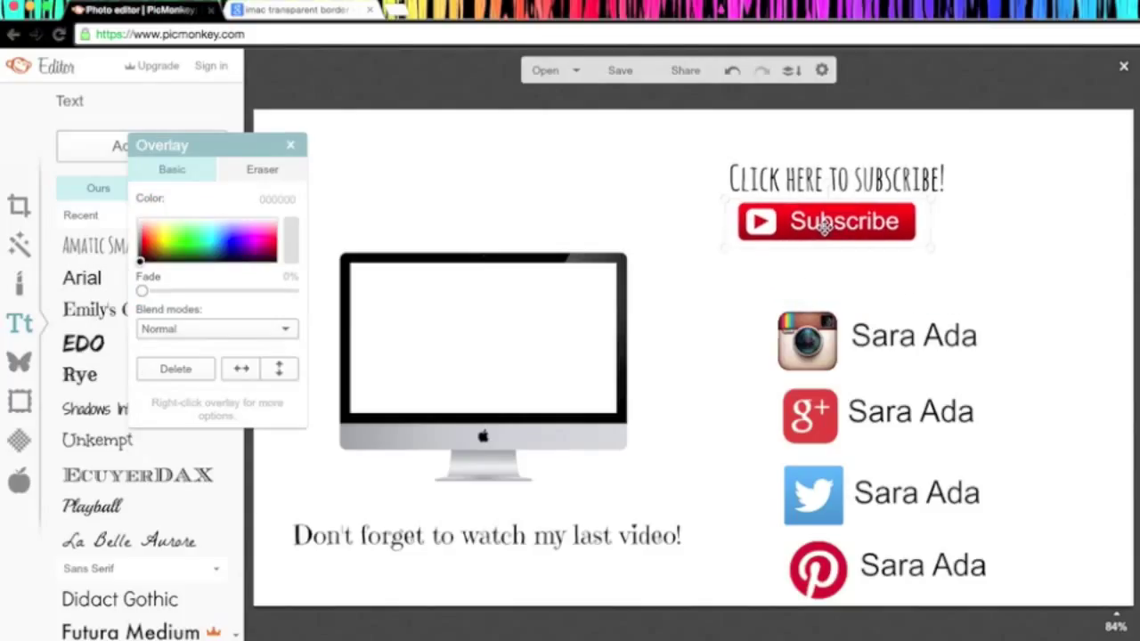
click(978, 247)
click(807, 339)
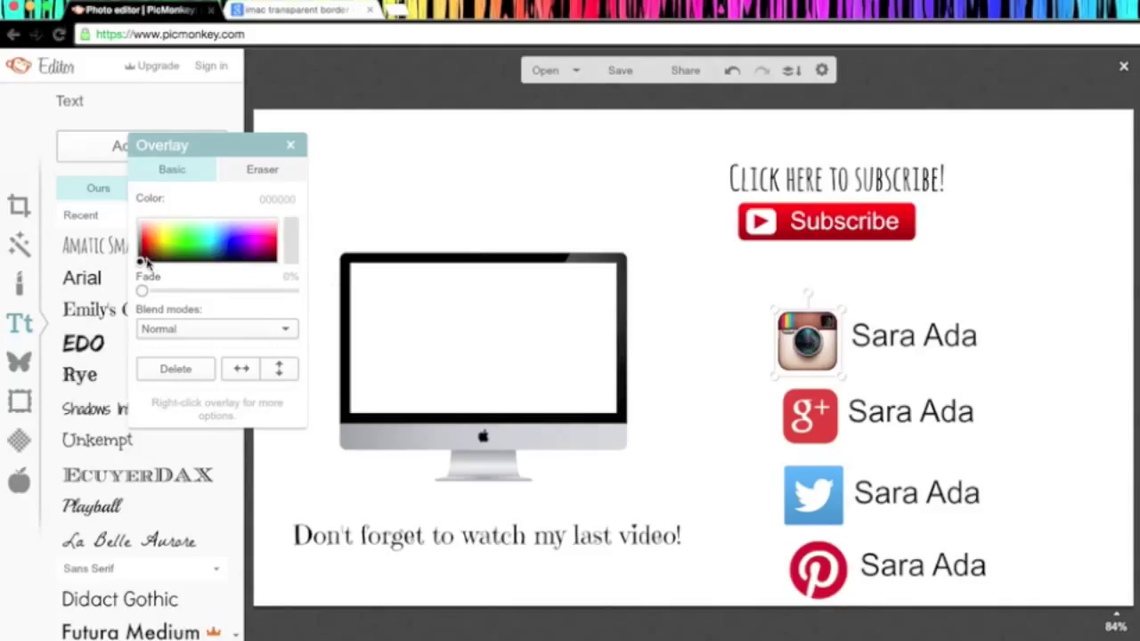
mouse_move(147, 263)
mouse_down()
mouse_move(272, 240)
mouse_move(185, 244)
mouse_move(145, 265)
mouse_up()
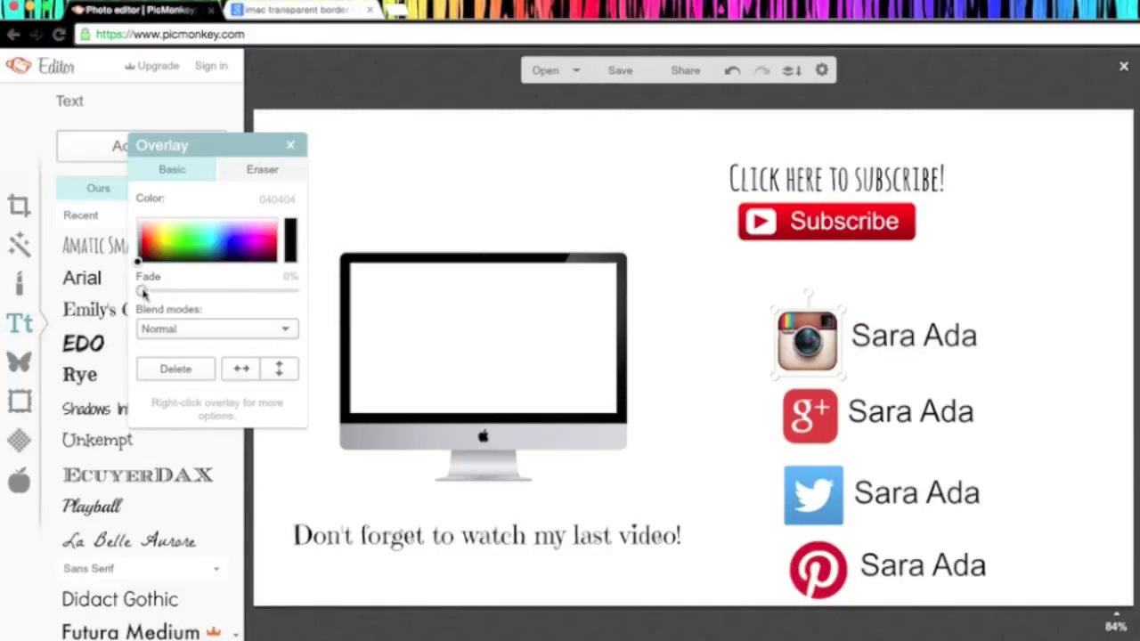
mouse_move(142, 294)
mouse_down()
mouse_move(196, 293)
mouse_move(142, 293)
mouse_up()
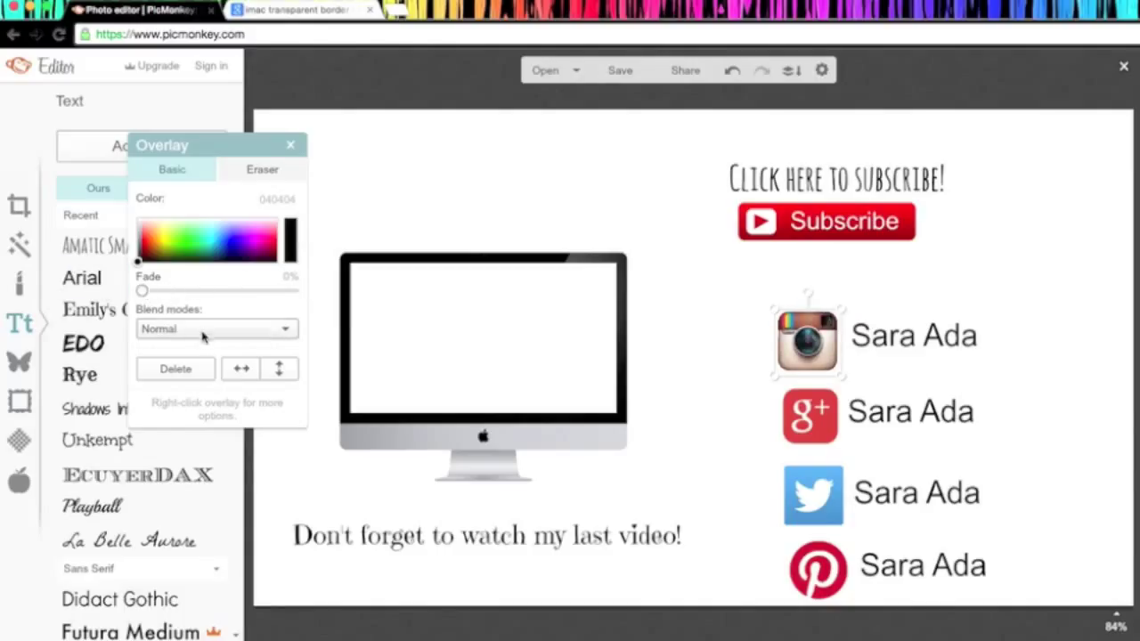
click(203, 331)
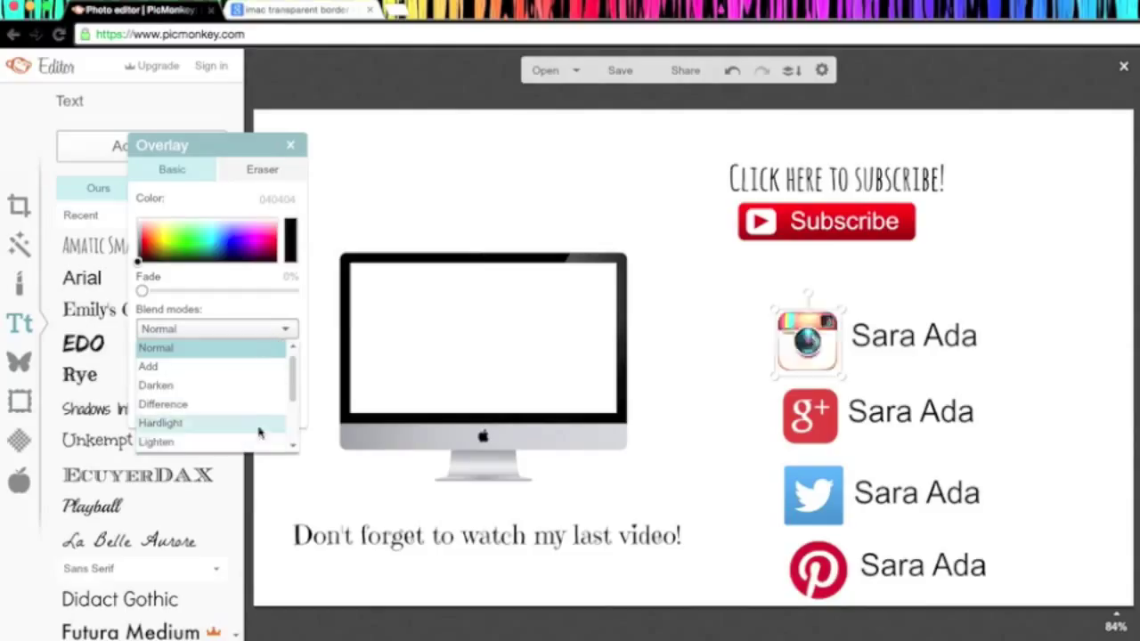
click(287, 332)
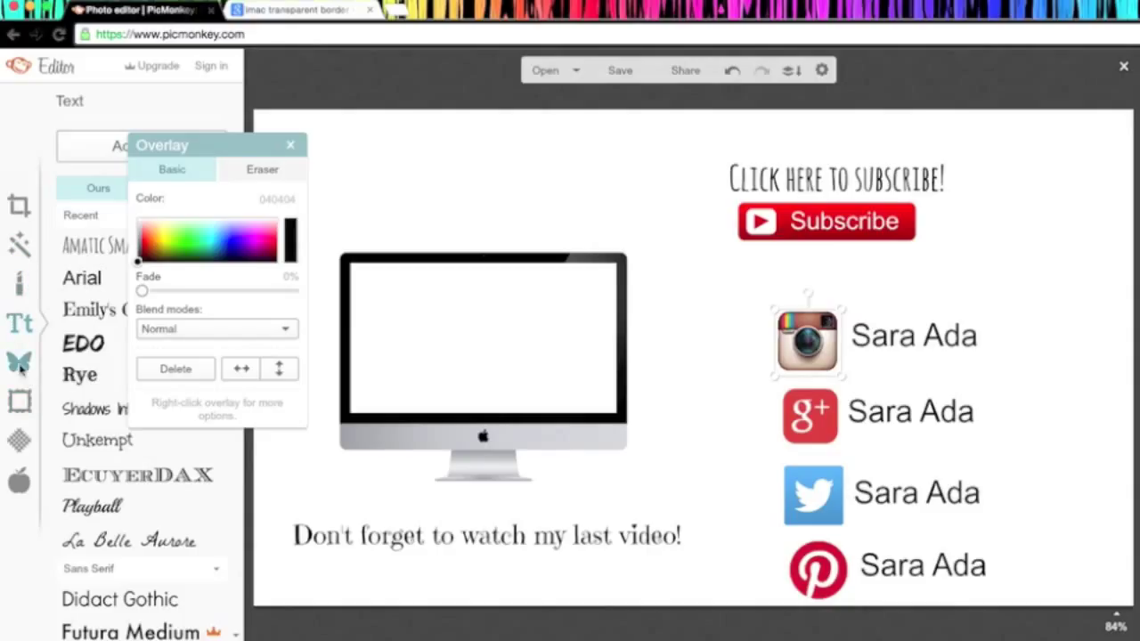
- Add a pink daisy from the Nature > Daisies overlays above the monitor's left side
click(20, 359)
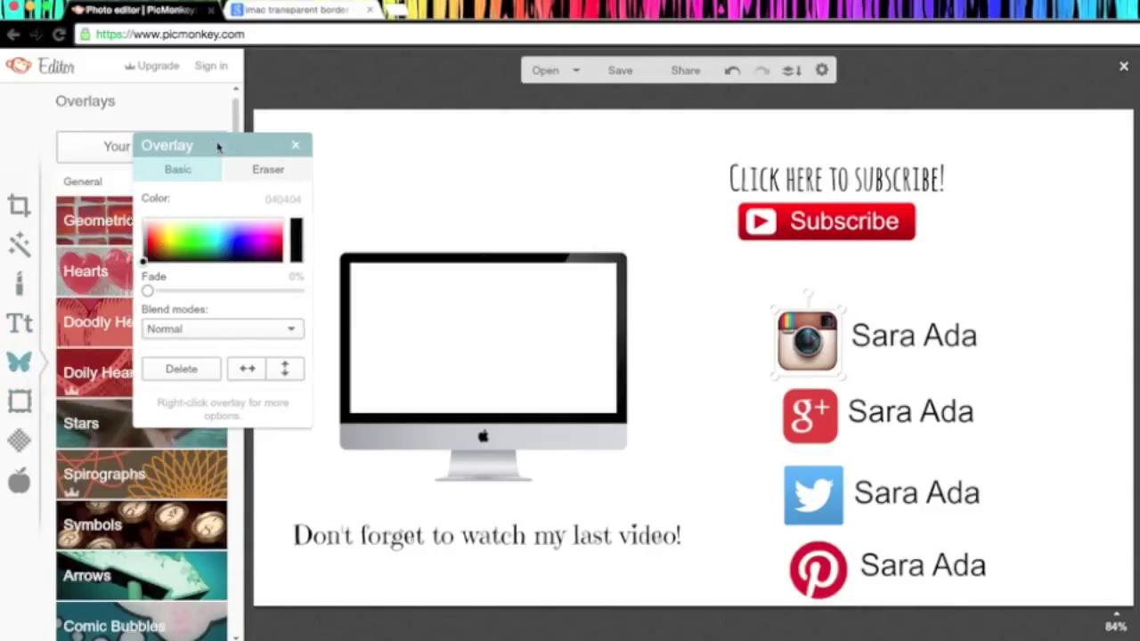
drag(220, 145, 334, 129)
scroll(116, 513, down, 5)
scroll(115, 512, down, 2)
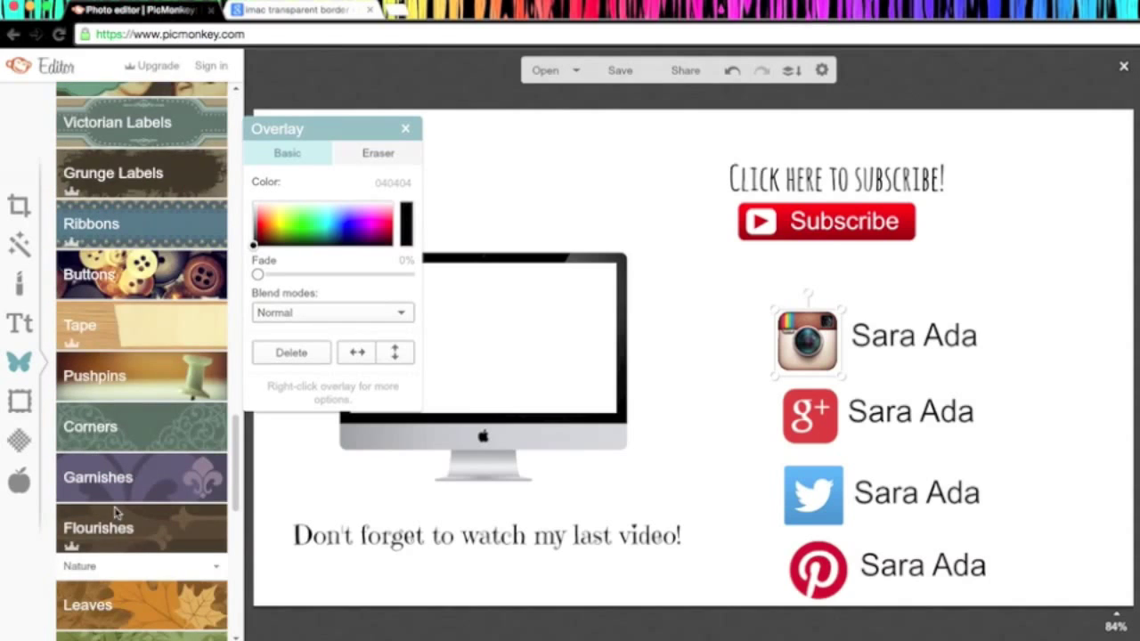
scroll(116, 512, down, 2)
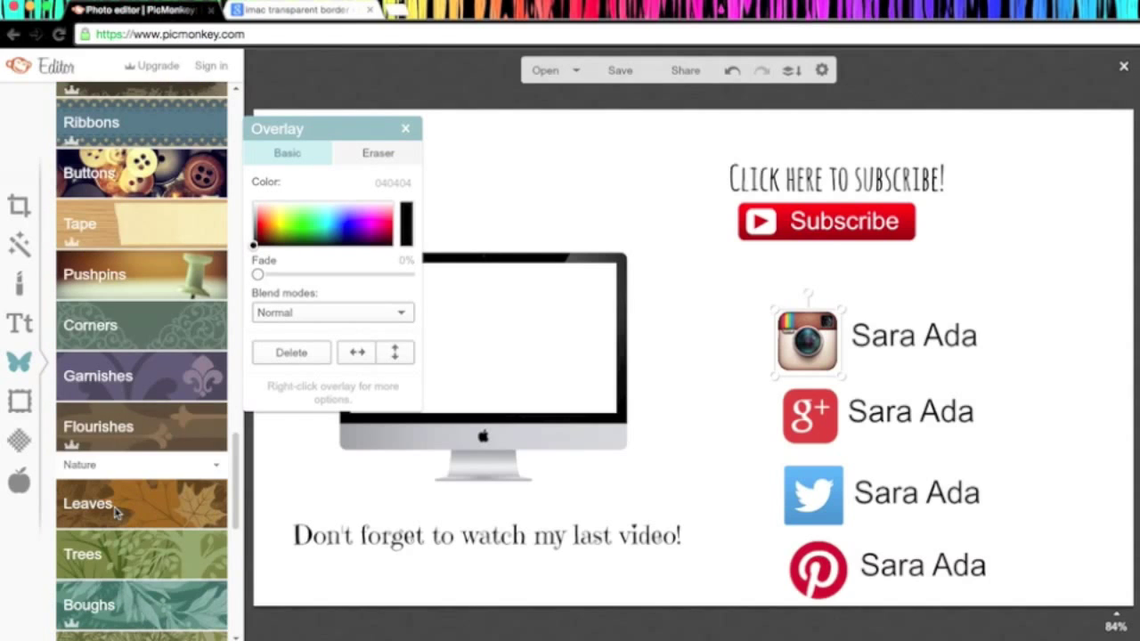
scroll(115, 513, down, 10)
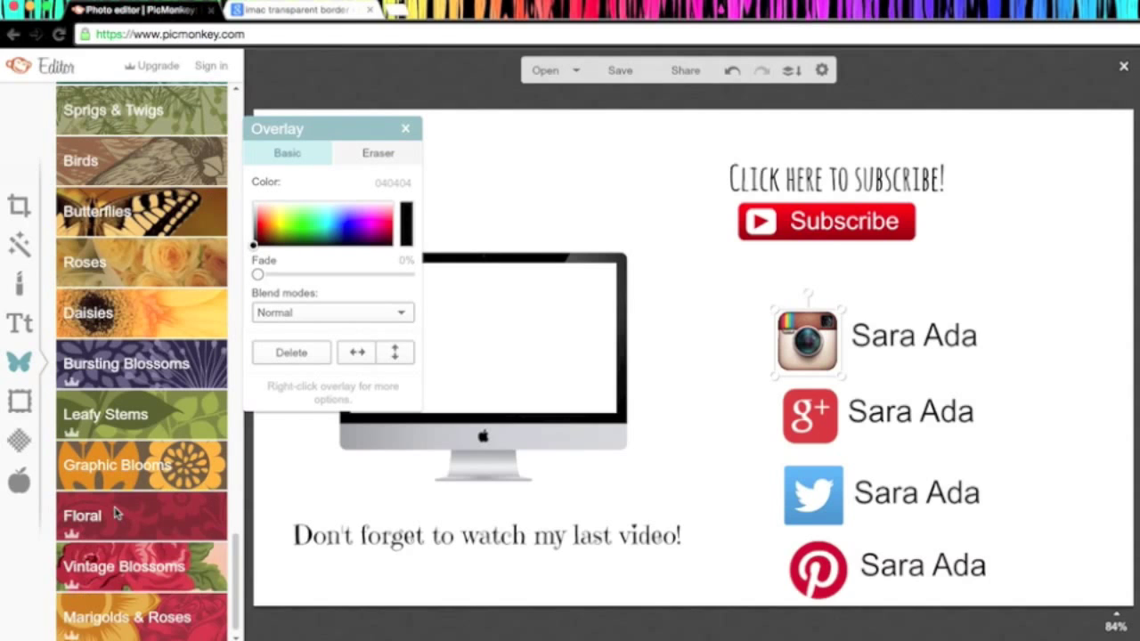
click(110, 323)
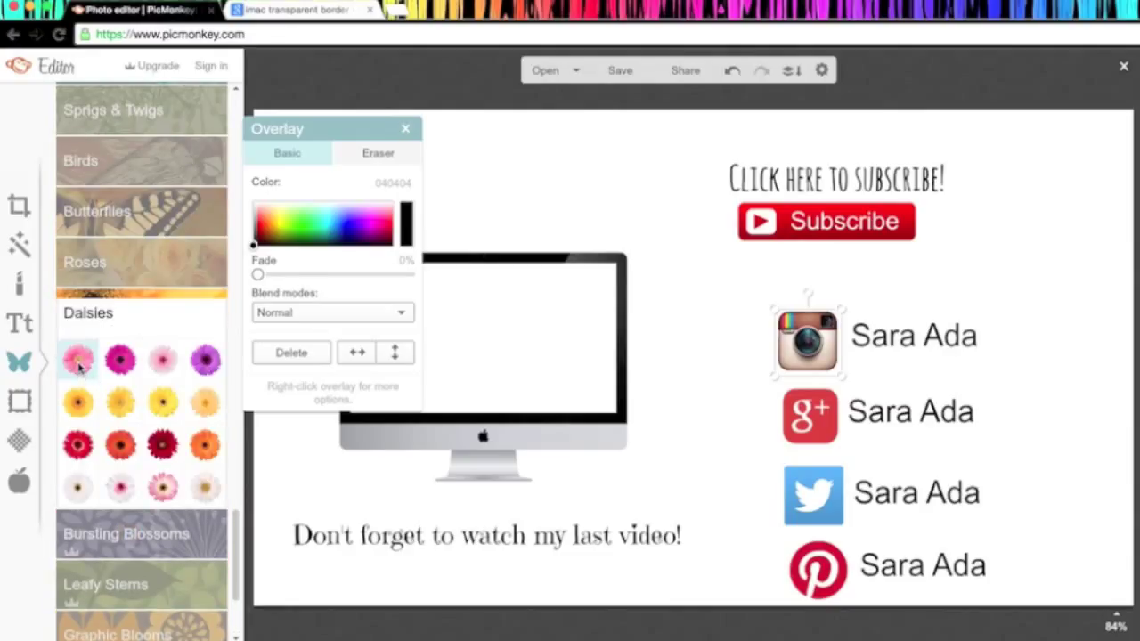
click(78, 365)
drag(726, 358, 416, 187)
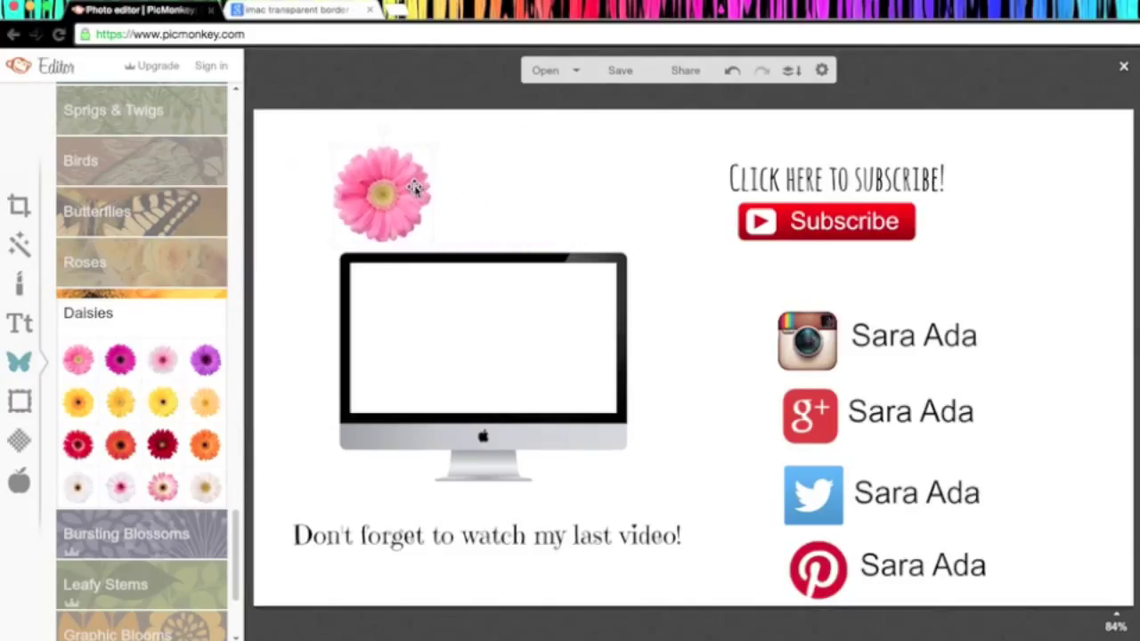
- Add a magenta daisy and a second pink daisy in a row beside it
click(121, 360)
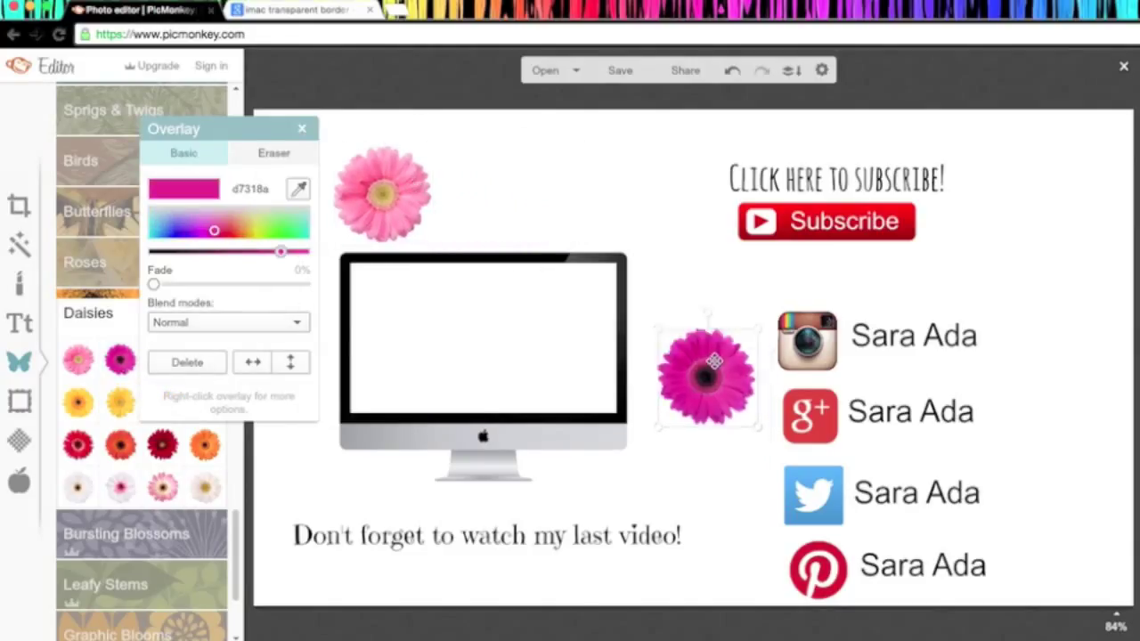
drag(714, 361, 495, 181)
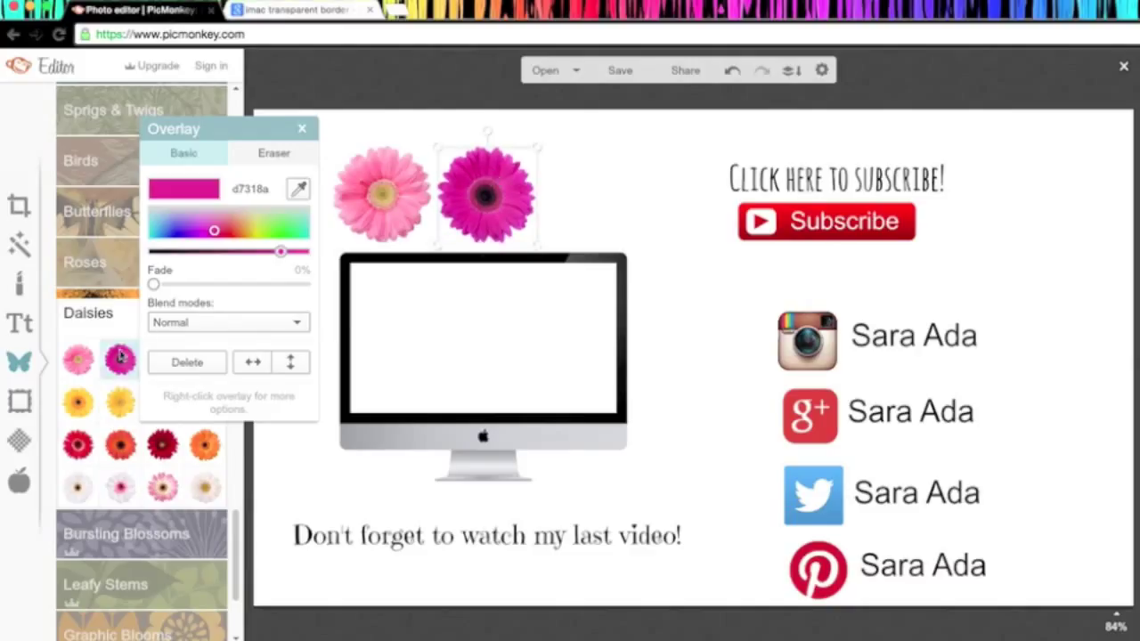
click(77, 359)
drag(723, 360, 608, 171)
click(738, 281)
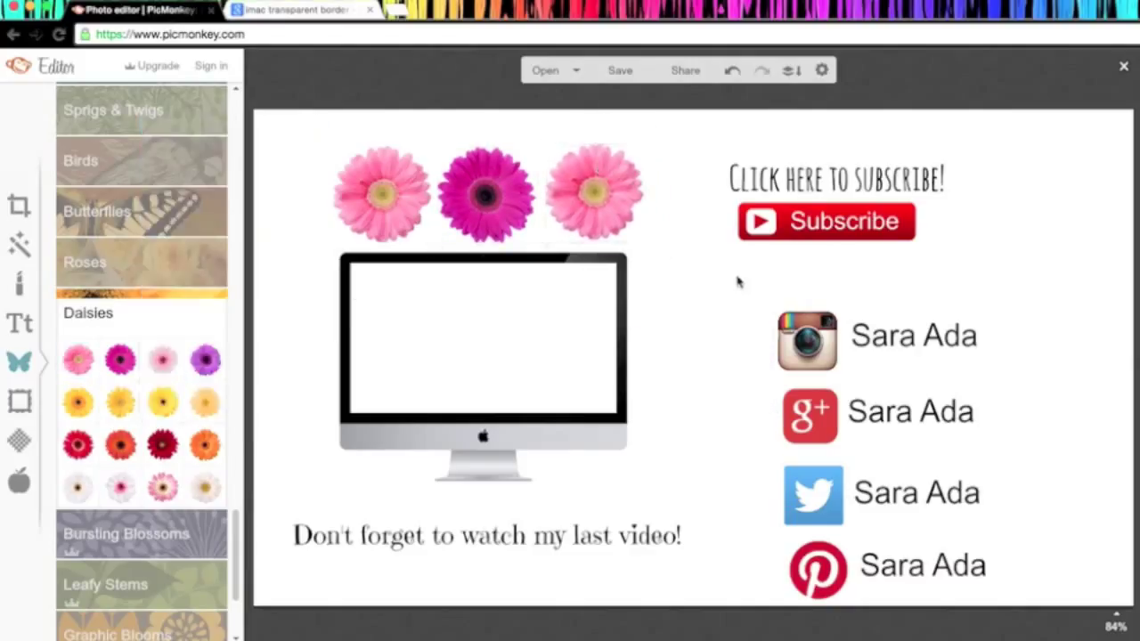
- Save the end card at highest quality to the computer as endcard.jpg
click(618, 74)
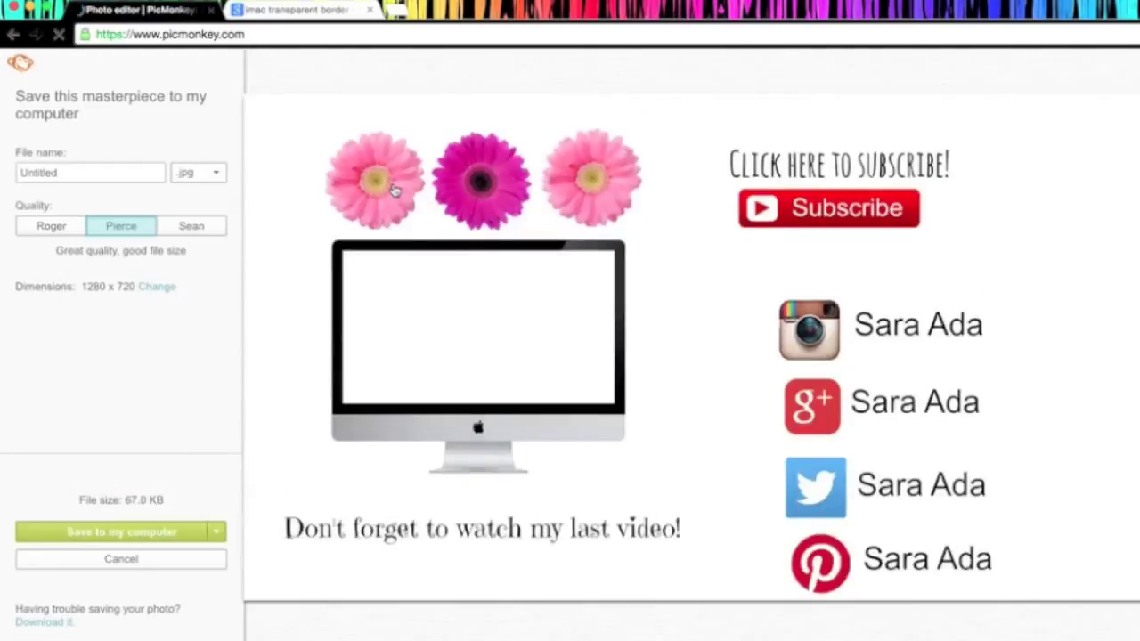
click(190, 228)
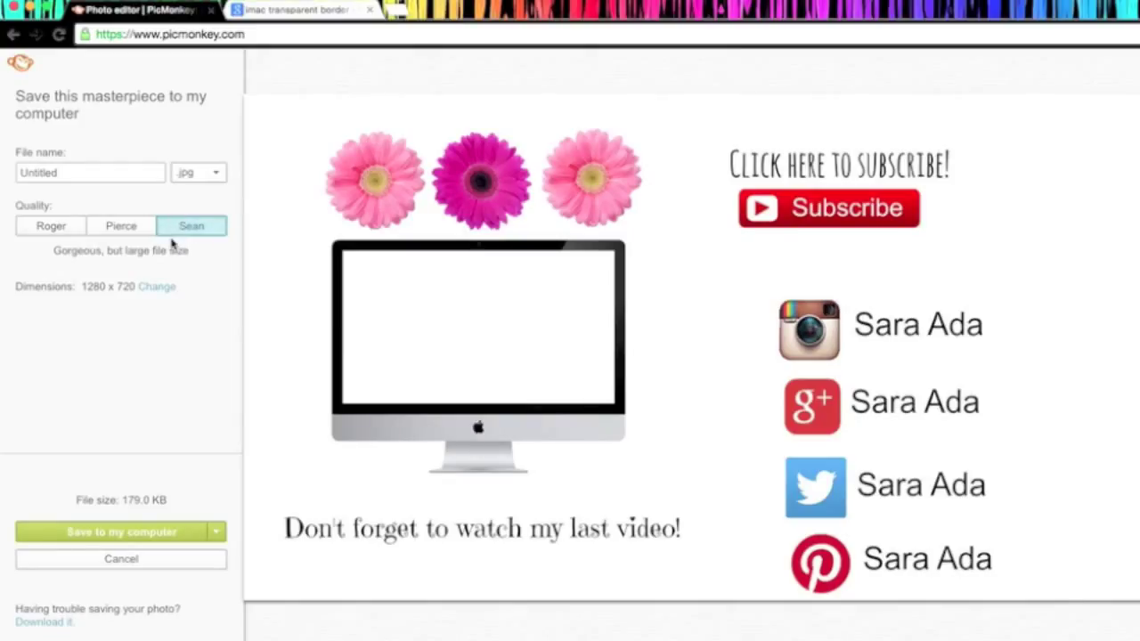
click(84, 172)
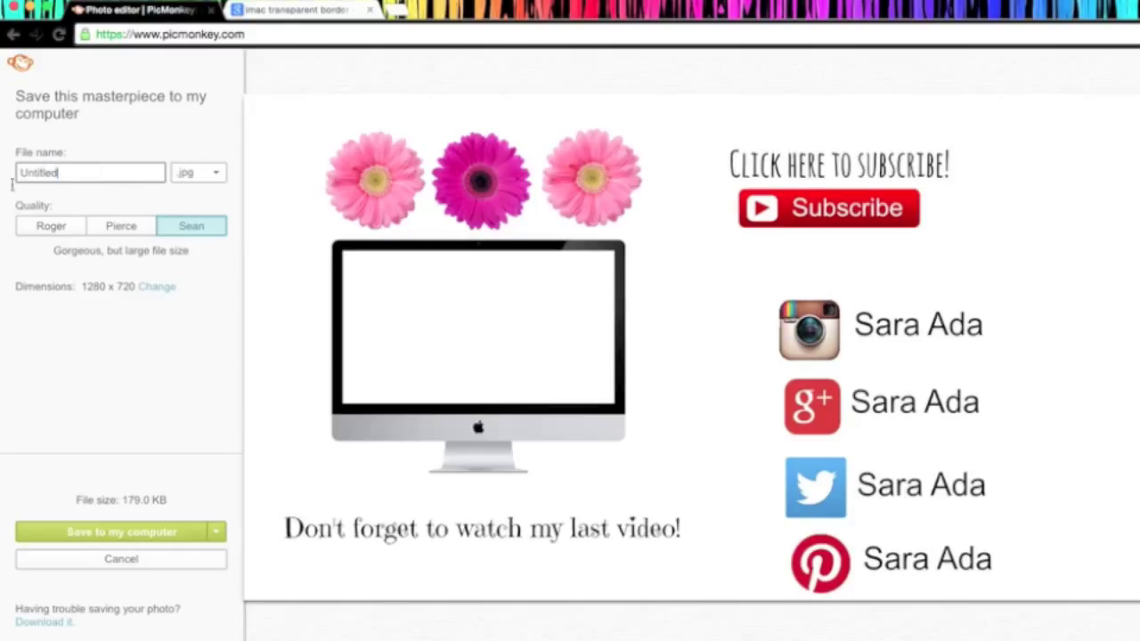
key(super+a)
key(BackSpace)
click(79, 533)
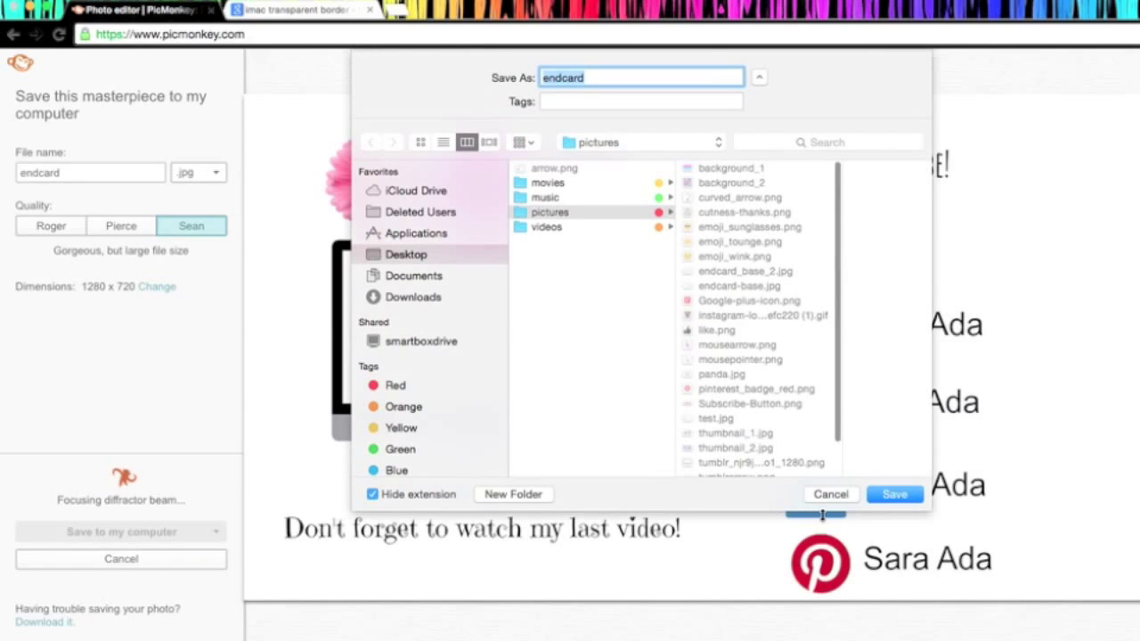
click(881, 494)
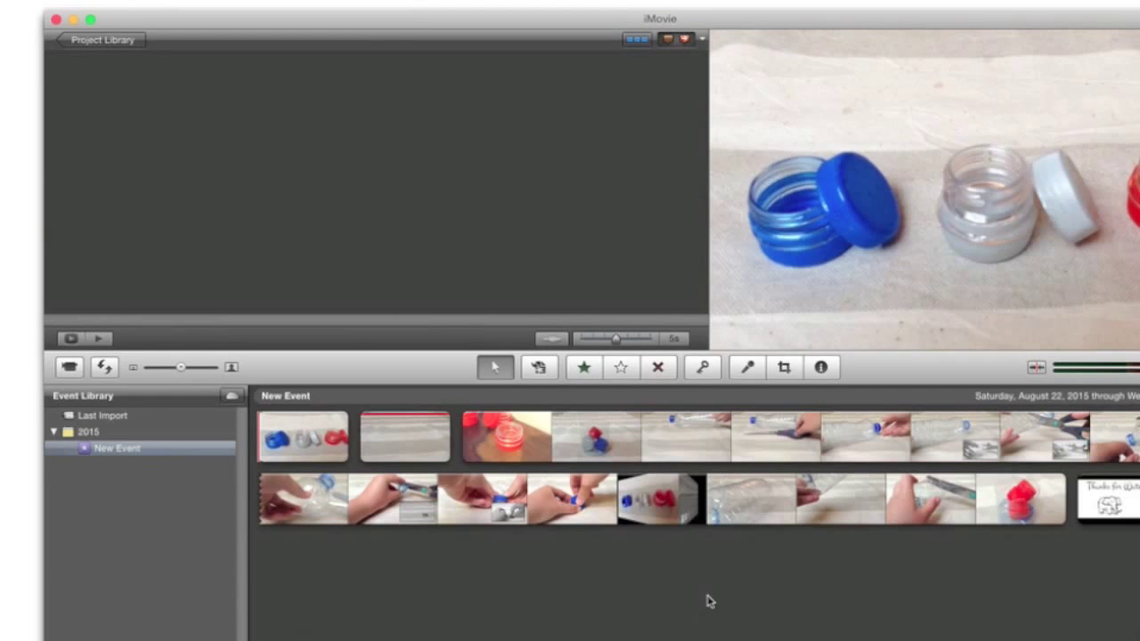
- Create a new iMovie project from the Project Library named 'endcard 1'
click(103, 40)
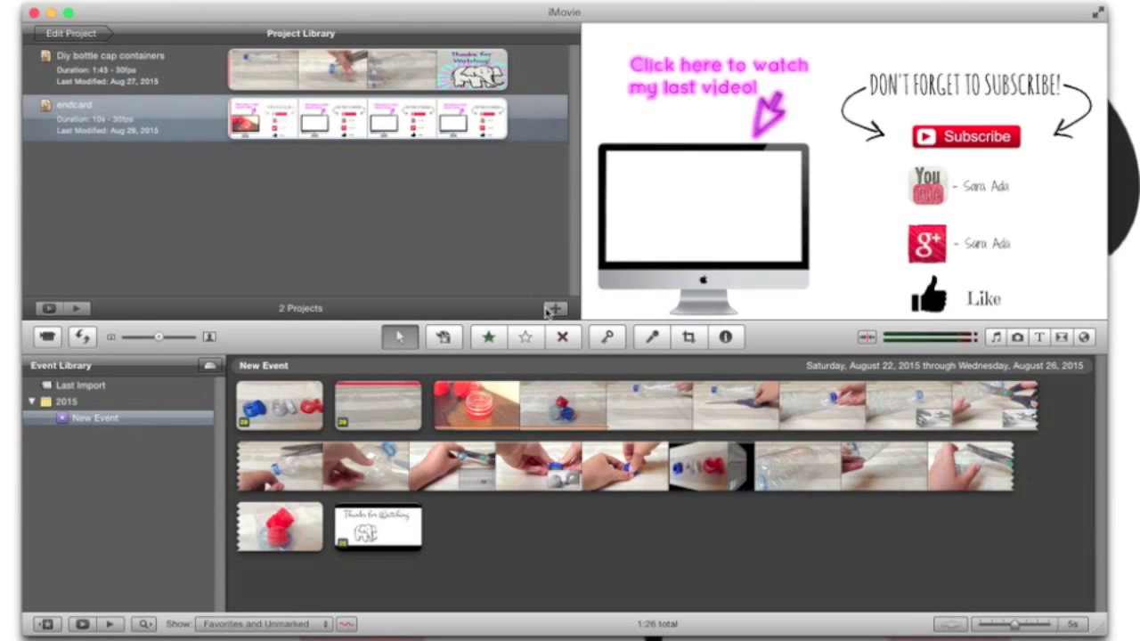
click(555, 308)
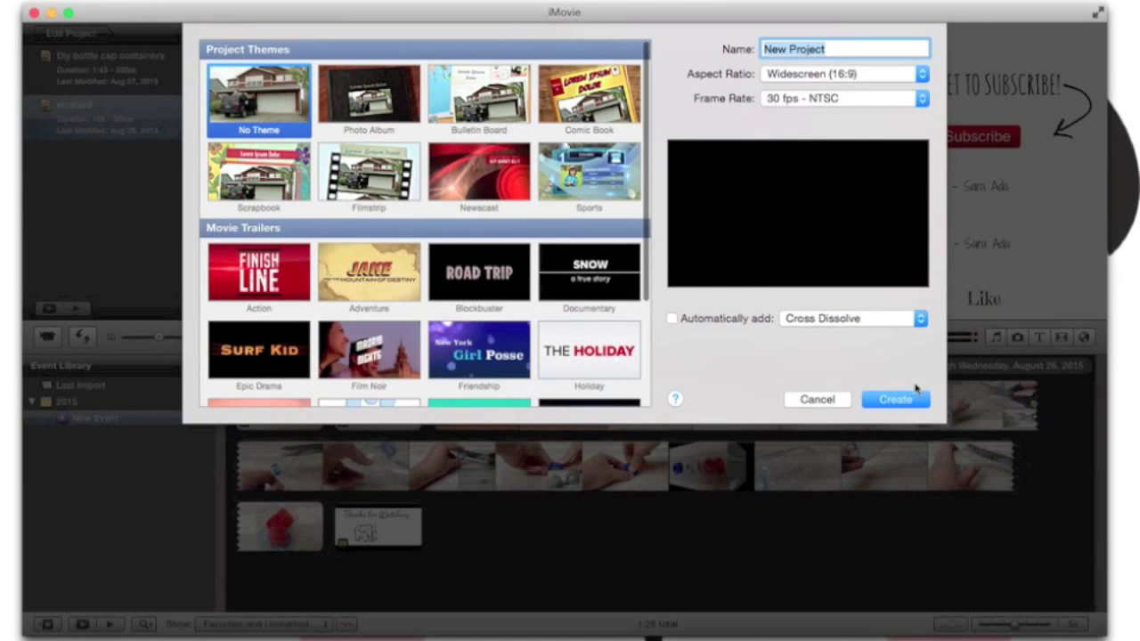
click(836, 48)
drag(837, 48, 753, 46)
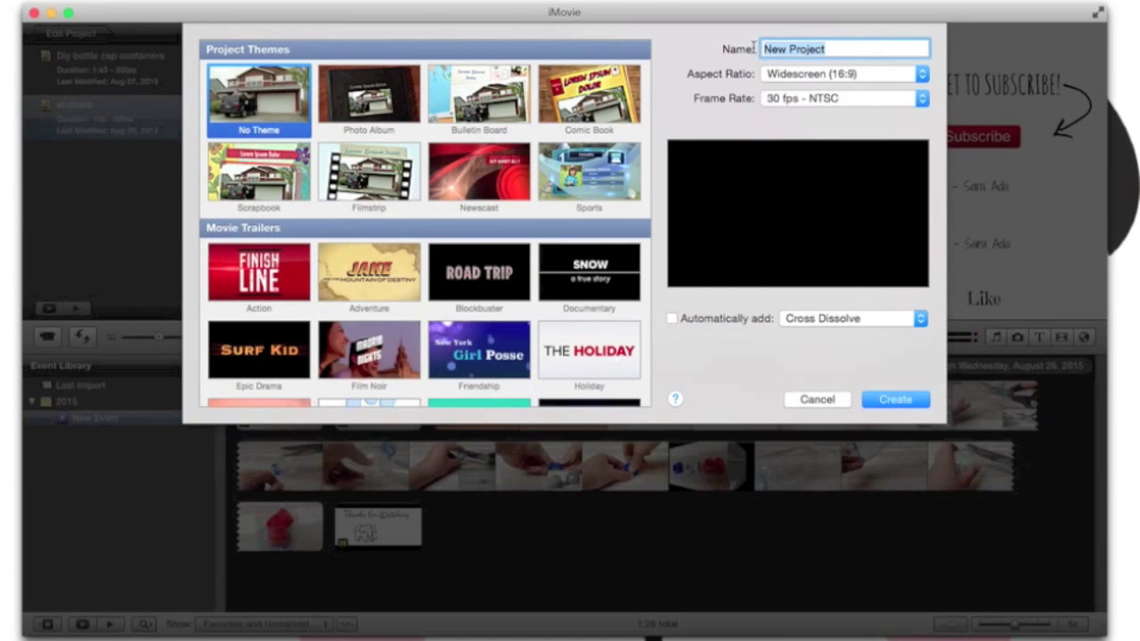
text(endcard)
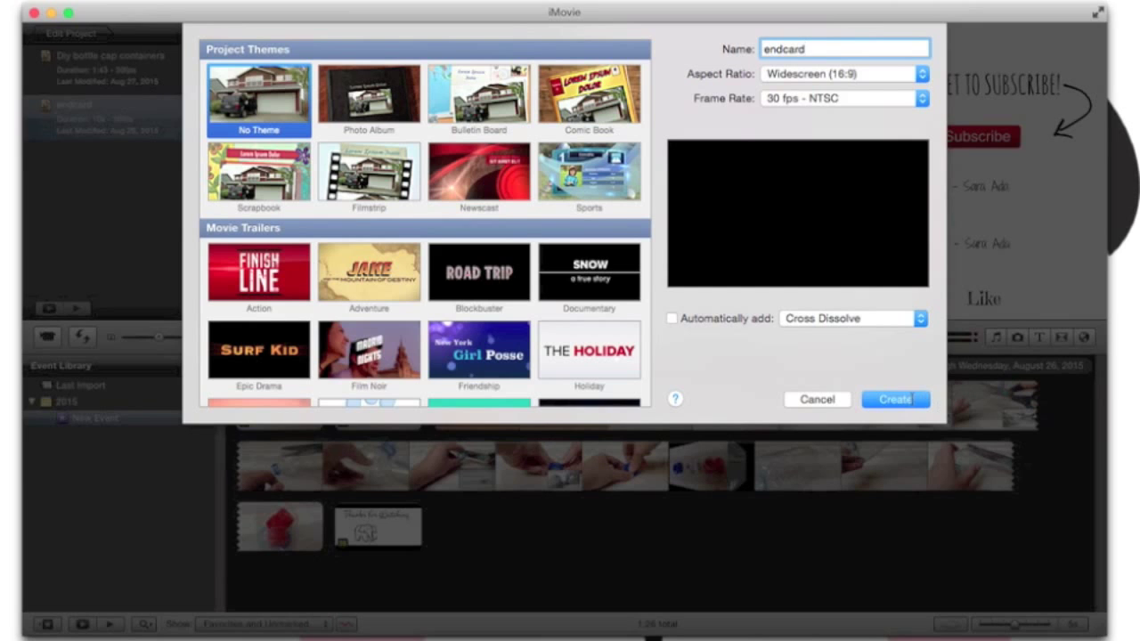
click(910, 399)
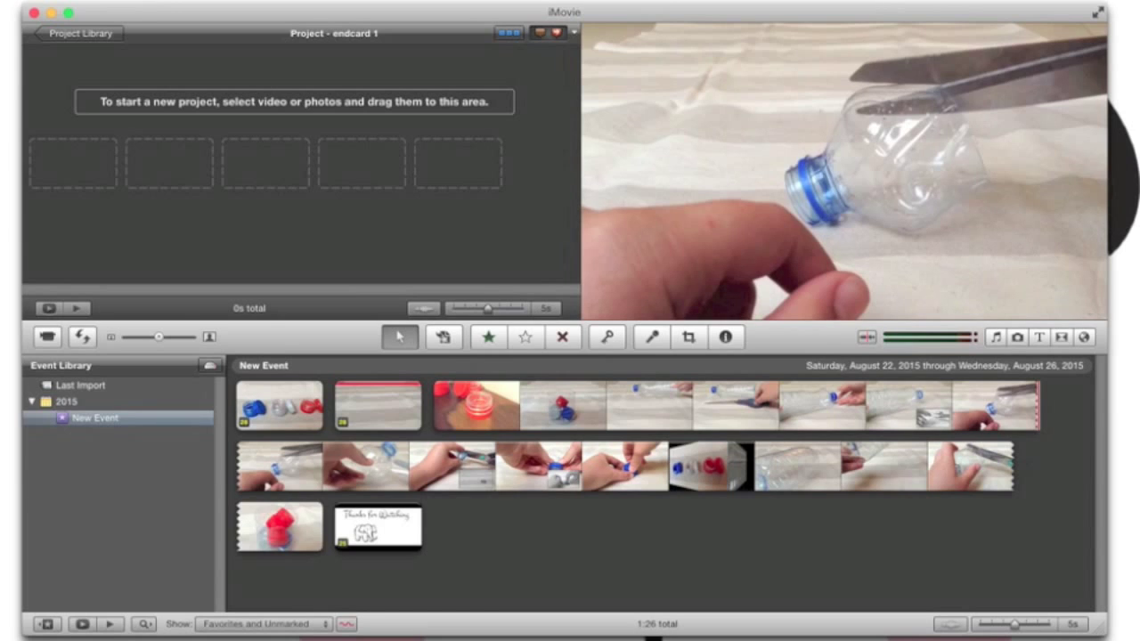
- Drag endcard_base_2.jpg from Finder's pictures folder into the endcard 1 project
click(1131, 386)
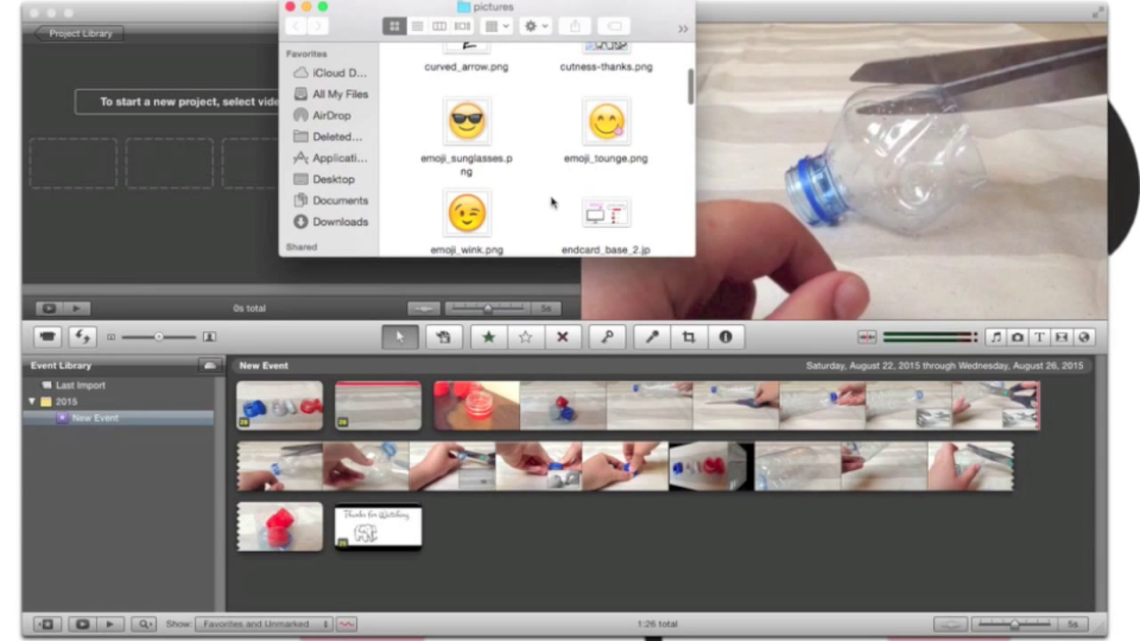
scroll(645, 234, down, 3)
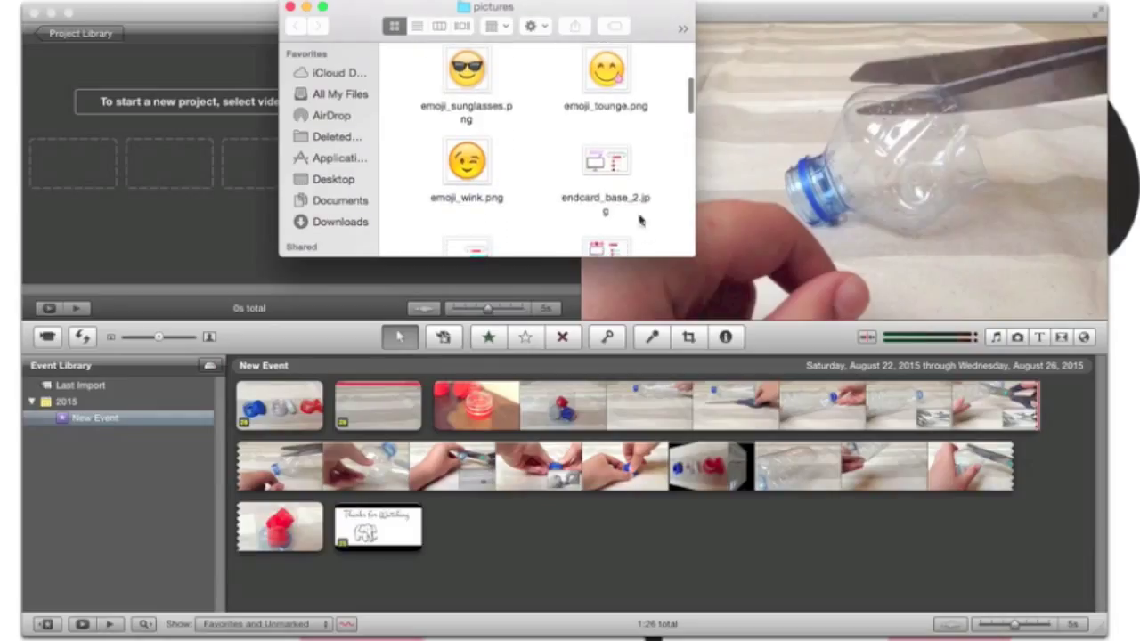
click(613, 176)
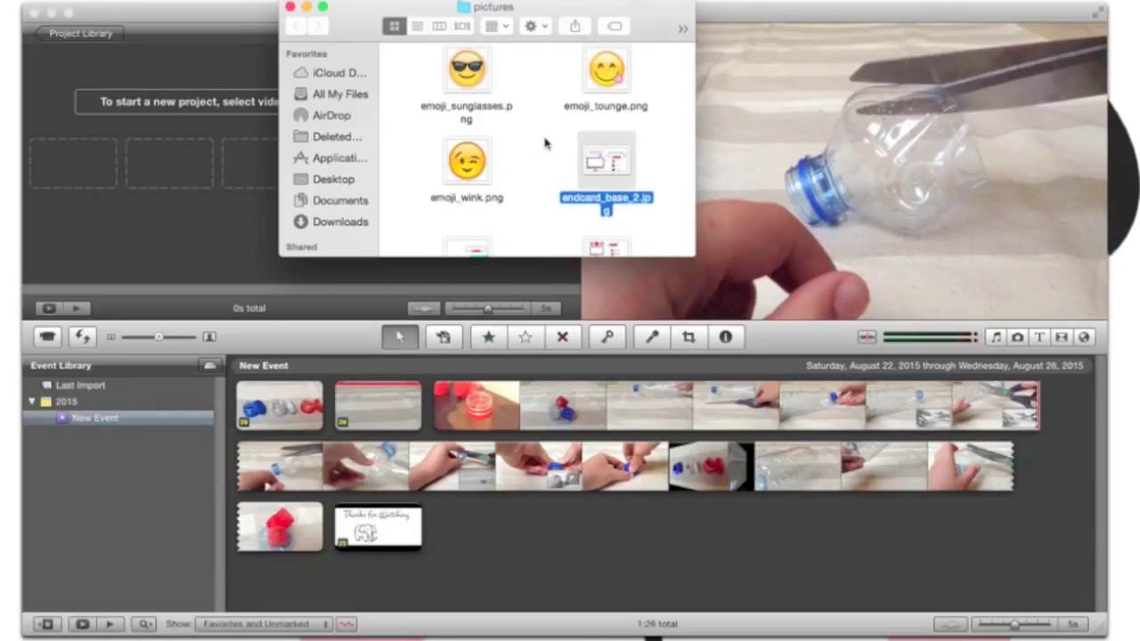
drag(612, 162, 125, 152)
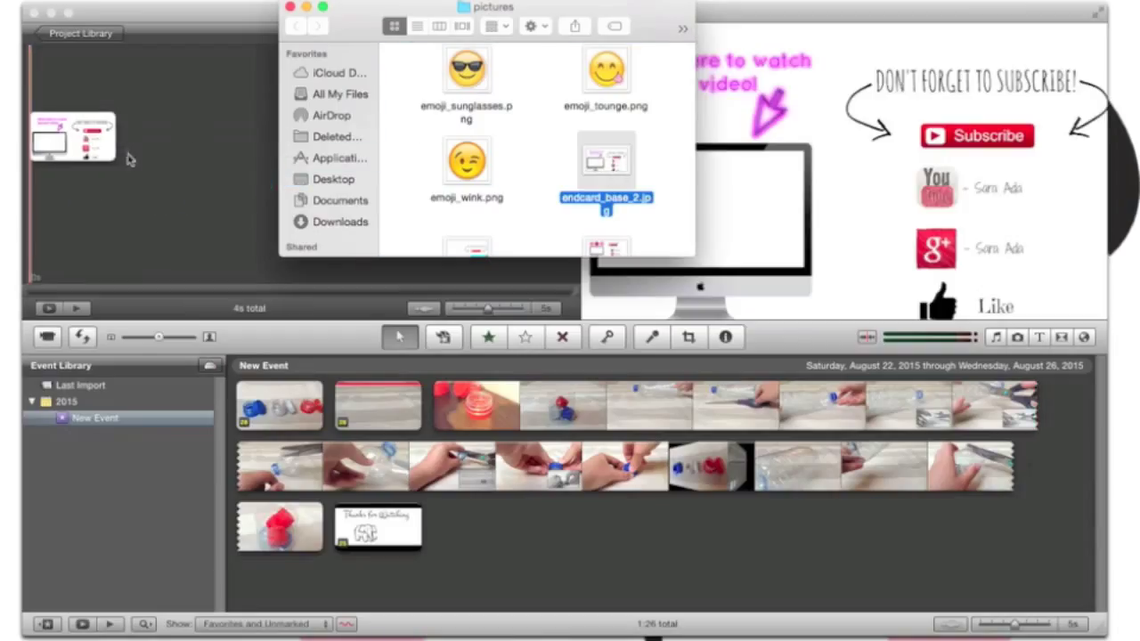
click(290, 7)
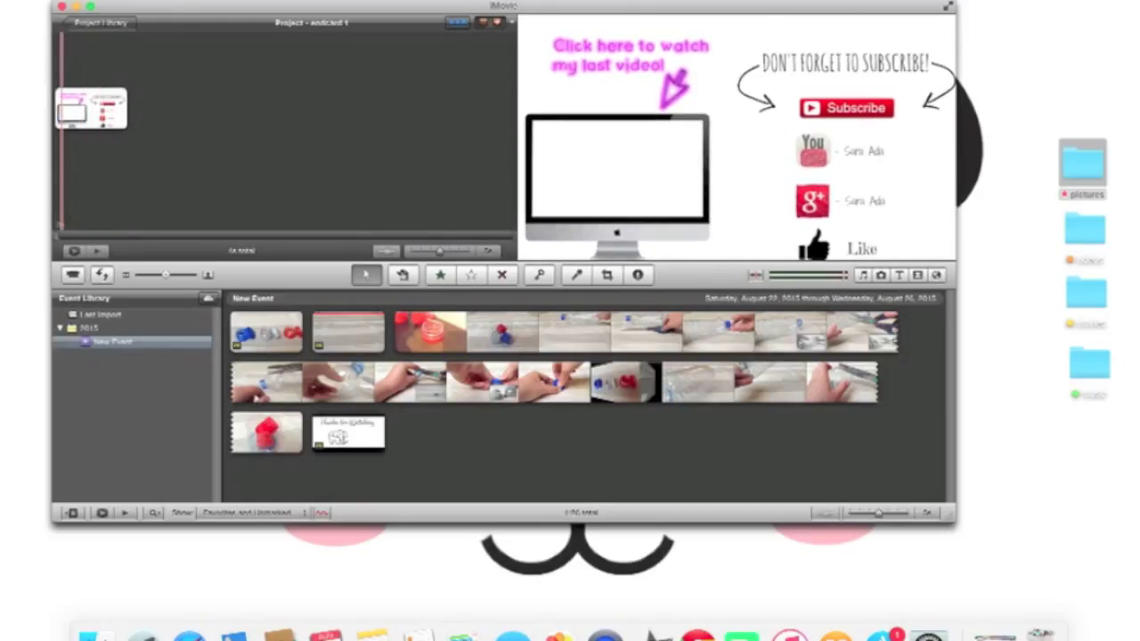
- Enable Show Advanced Tools in iMovie's General preferences and close the preferences window
click(58, 0)
click(73, 9)
click(600, 46)
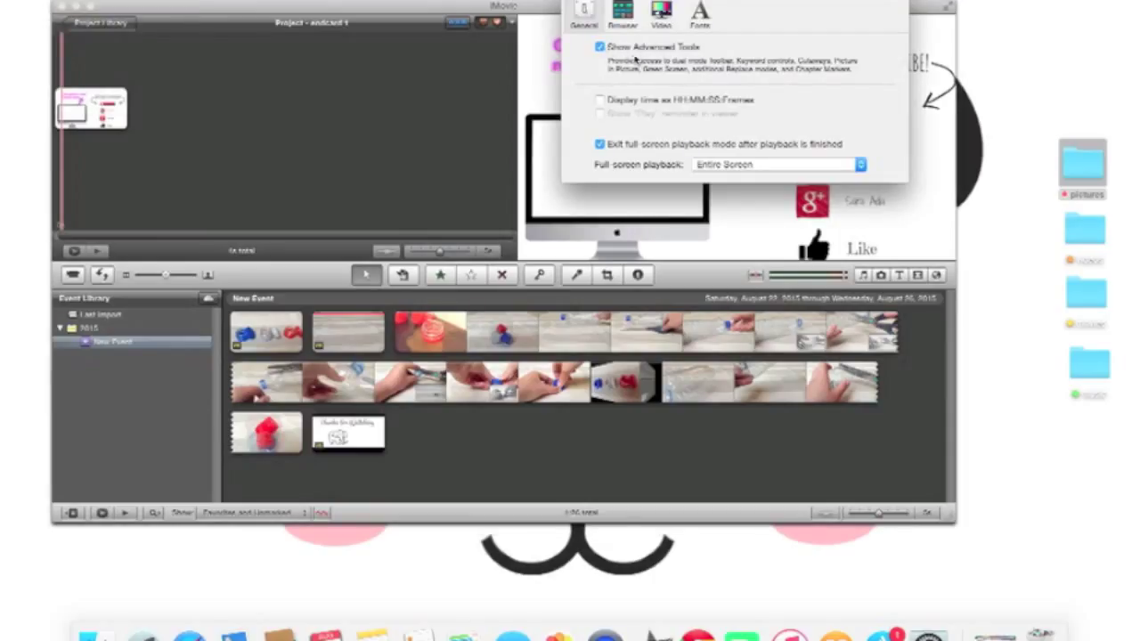
key(super+w)
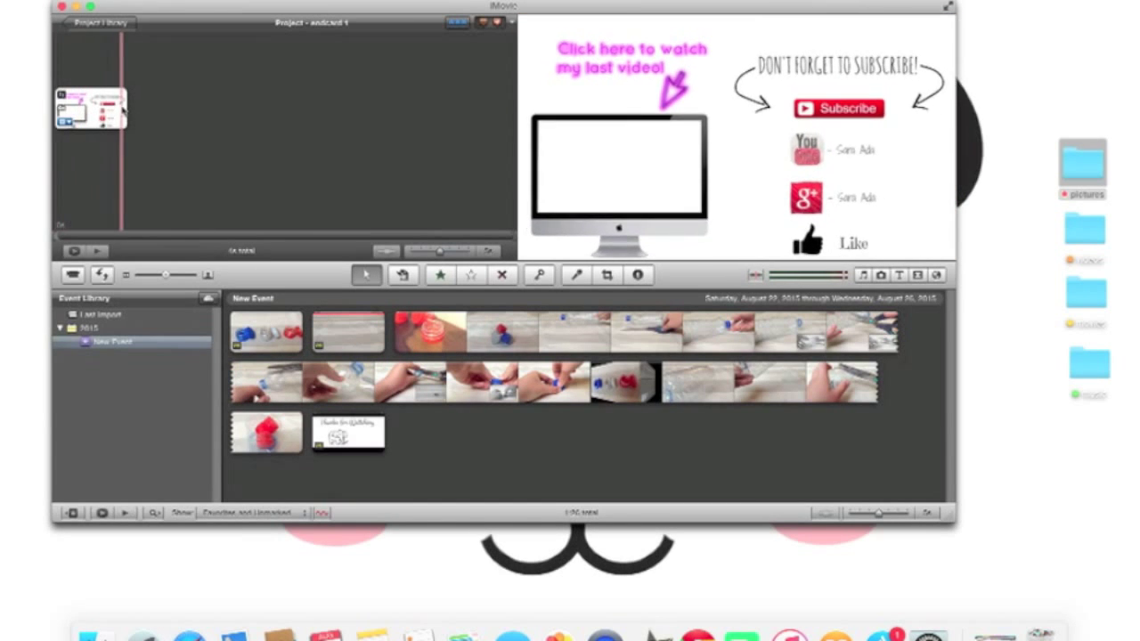
click(608, 278)
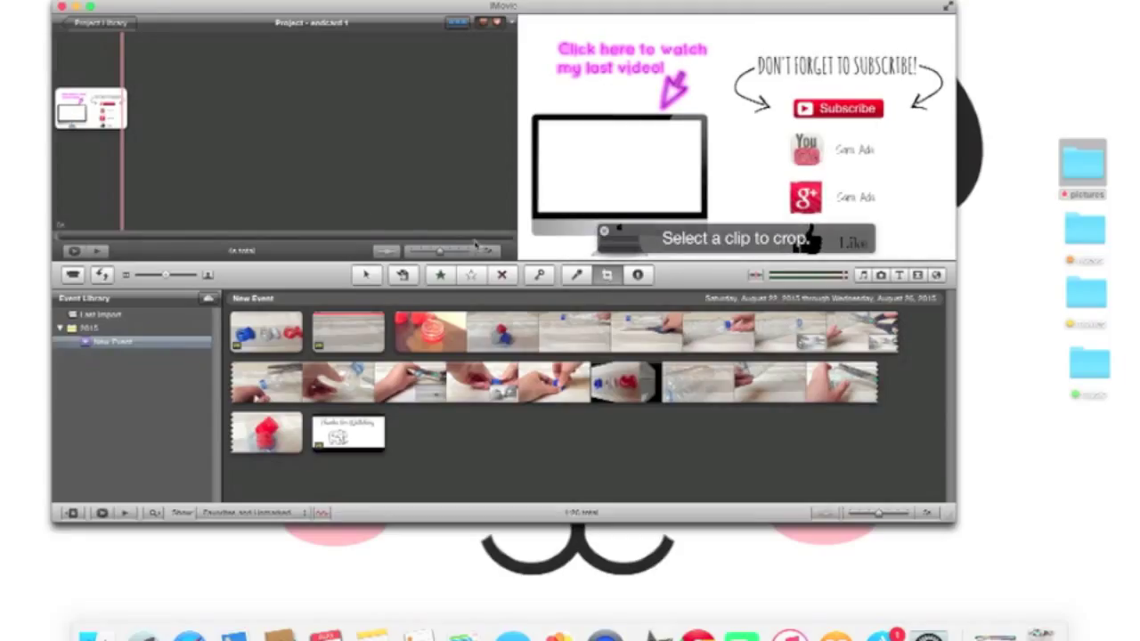
- Change the end card clip's duration to 10 seconds in Clip Adjustments
click(94, 109)
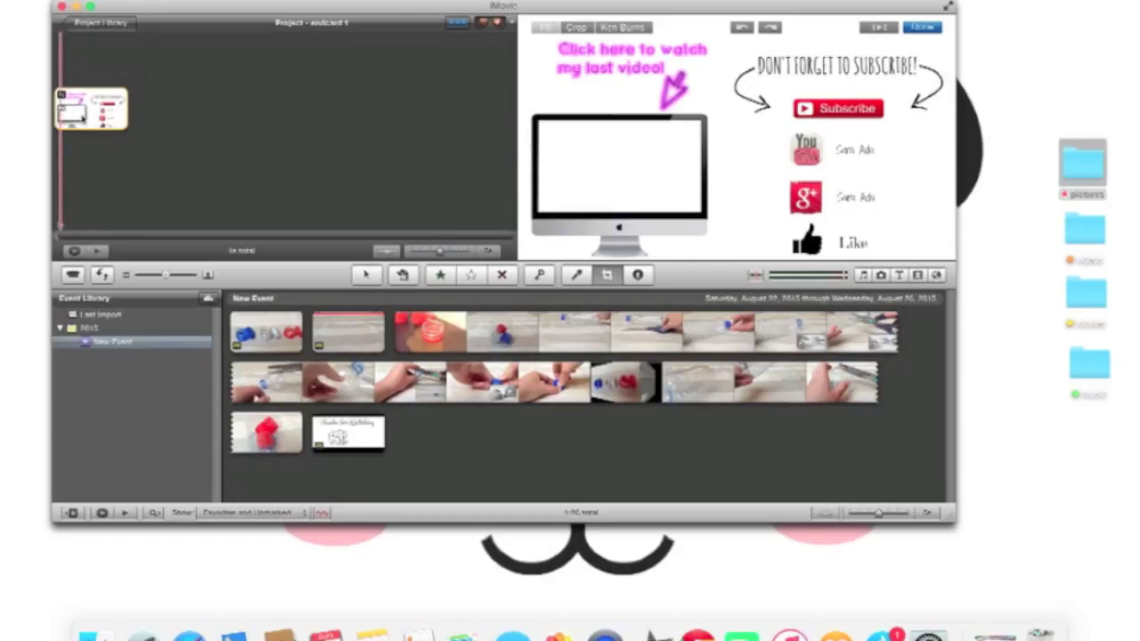
click(65, 114)
click(109, 134)
click(134, 130)
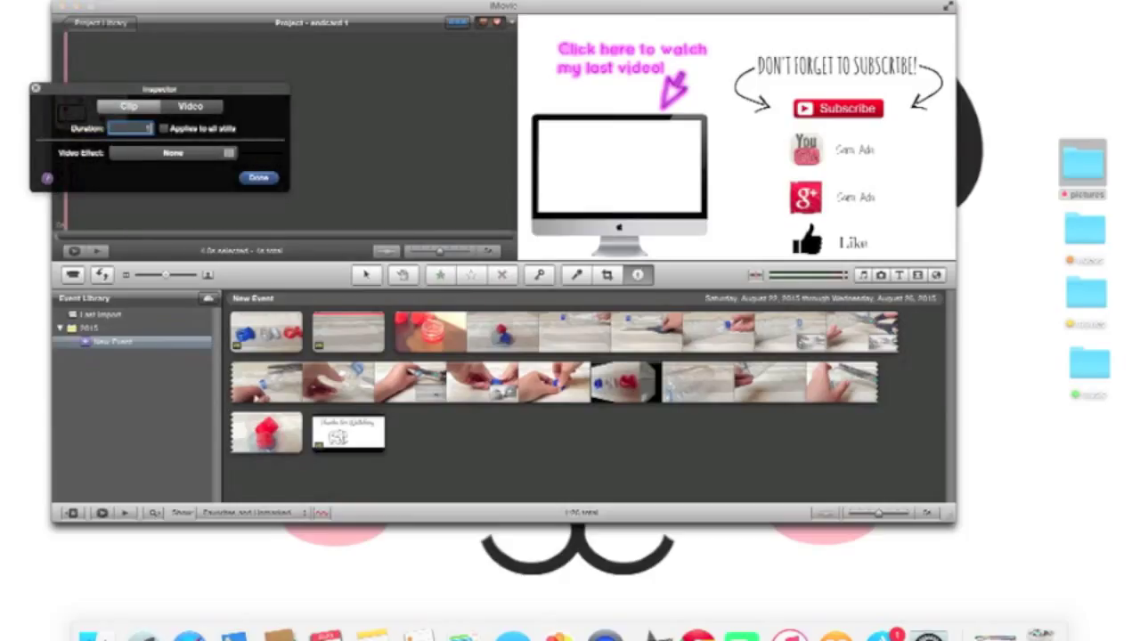
click(259, 178)
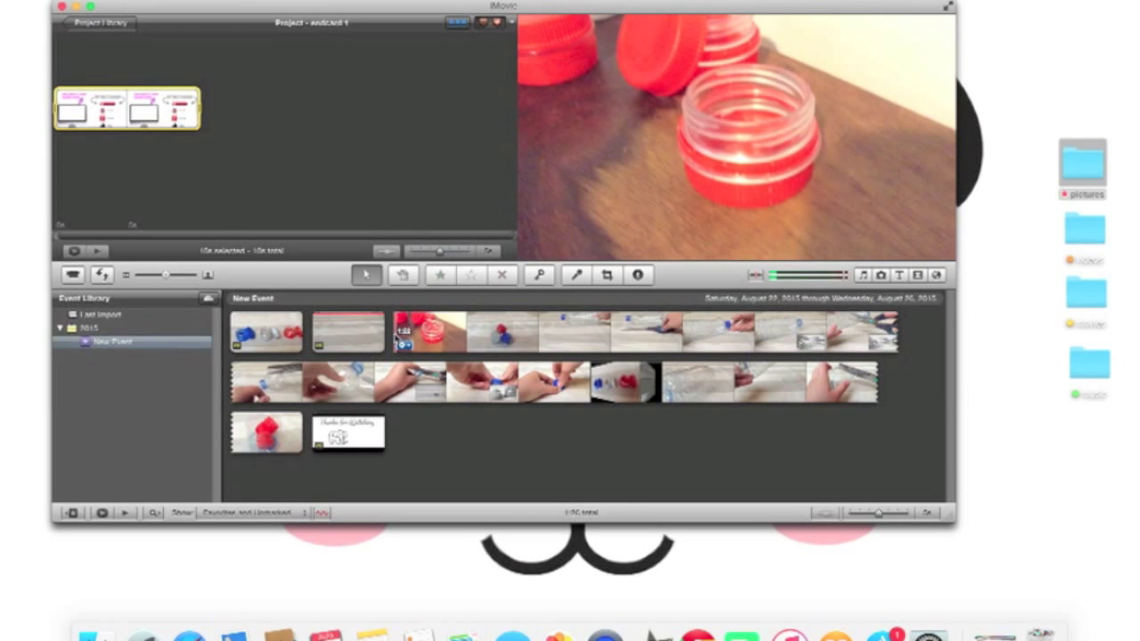
click(403, 333)
- Add about 6.6 seconds of bottle-cap footage as a picture-in-picture inset filling the iMac screen
drag(486, 330, 64, 110)
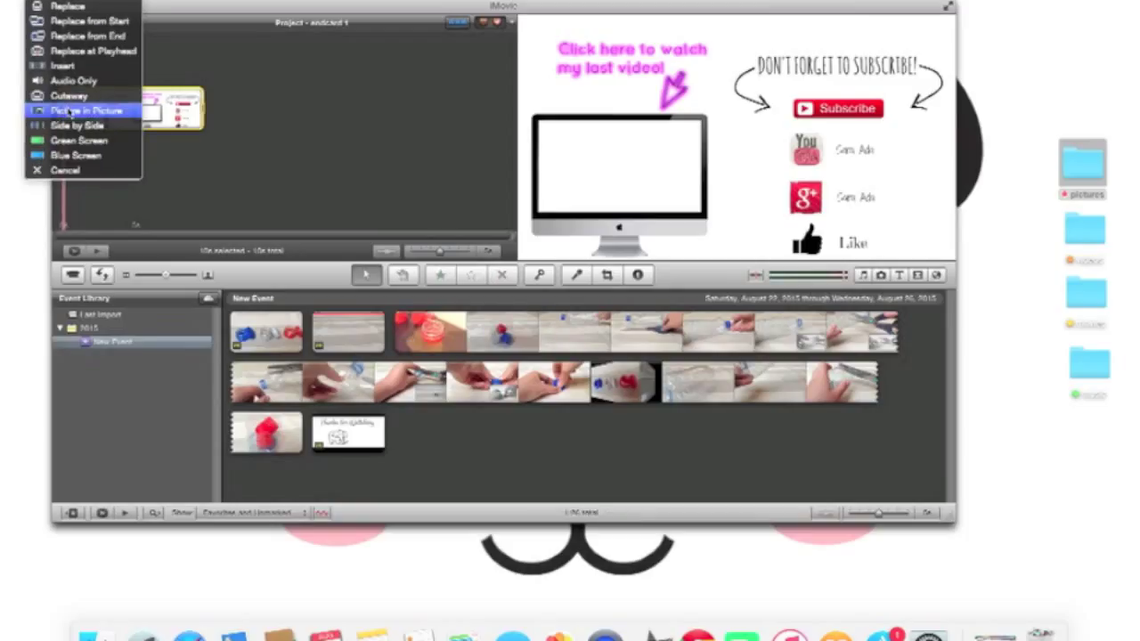
click(75, 114)
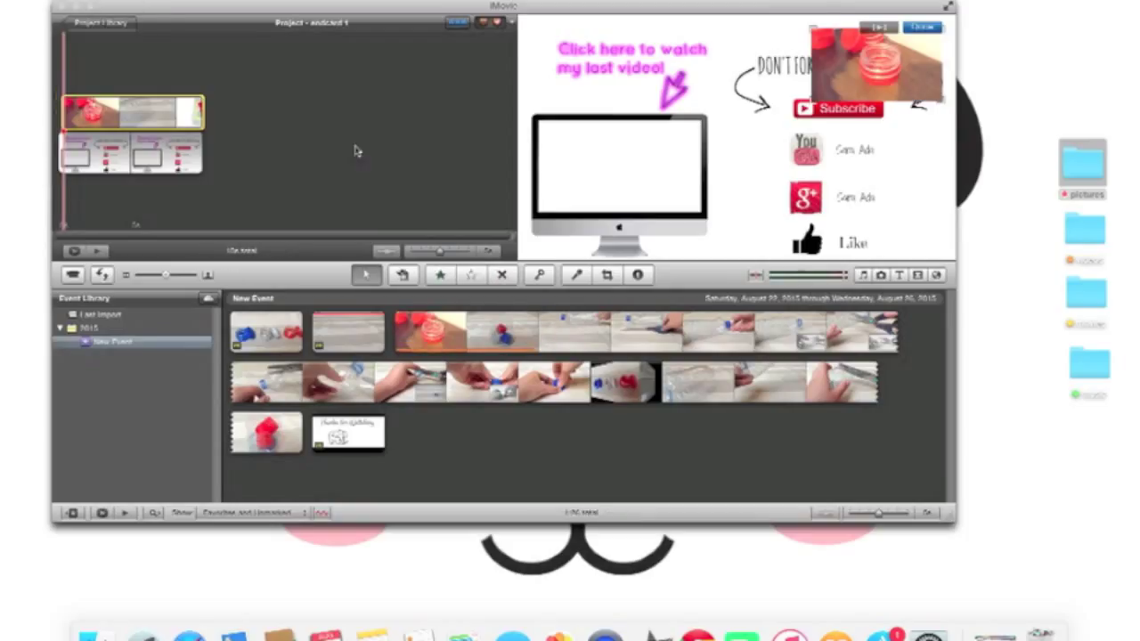
drag(854, 64, 579, 157)
drag(668, 194, 704, 214)
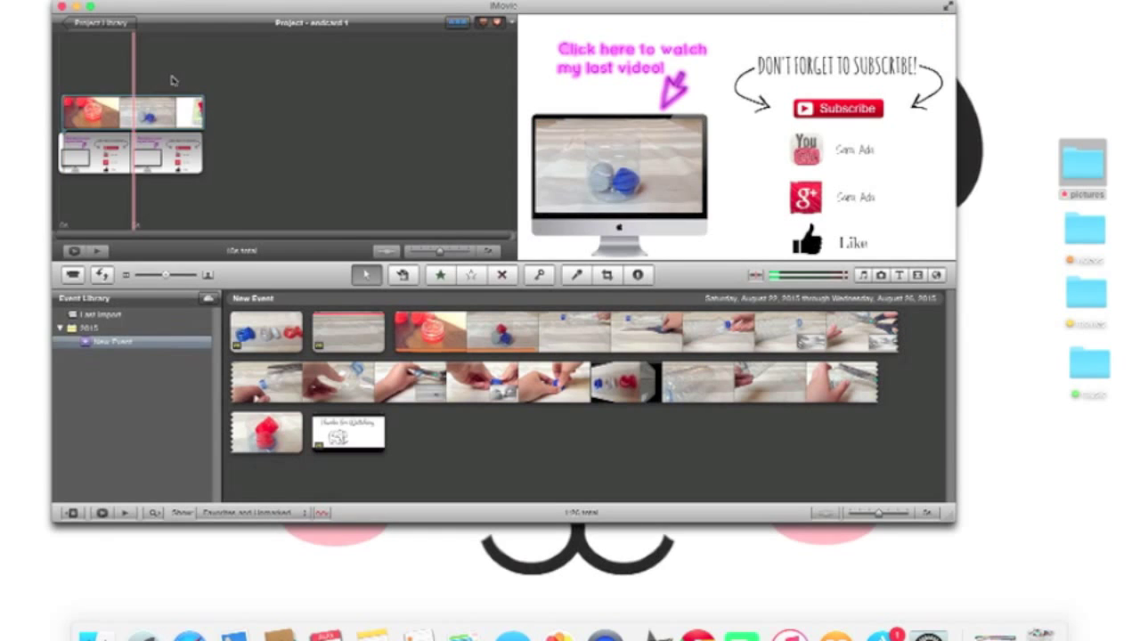
click(74, 123)
- Give the picture-in-picture inset a wider border in a dark color
click(93, 133)
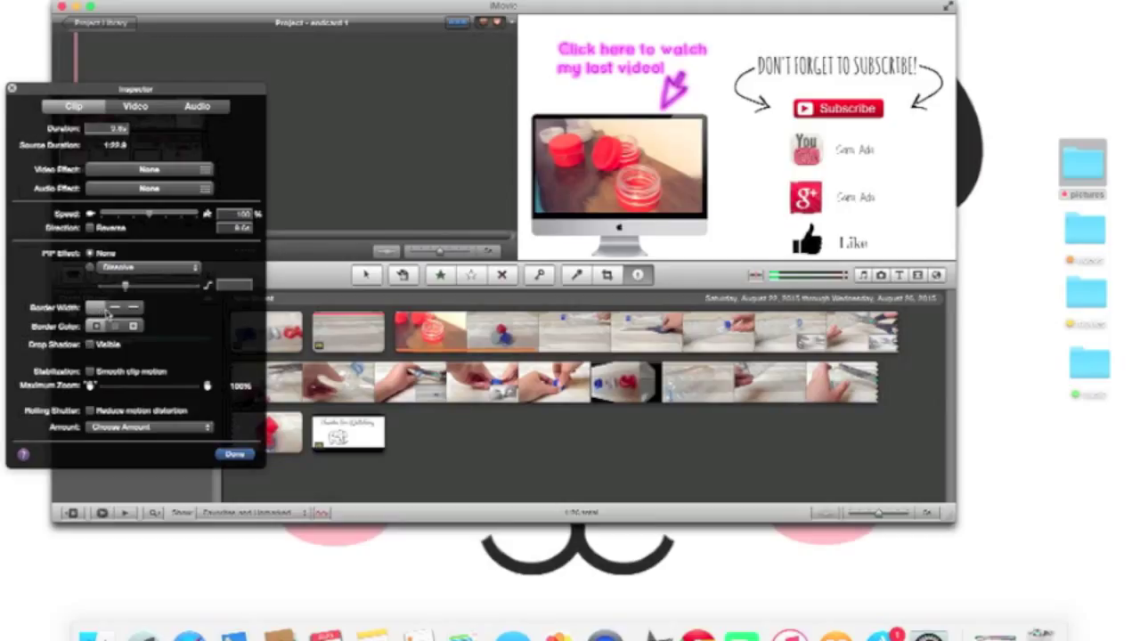
click(115, 308)
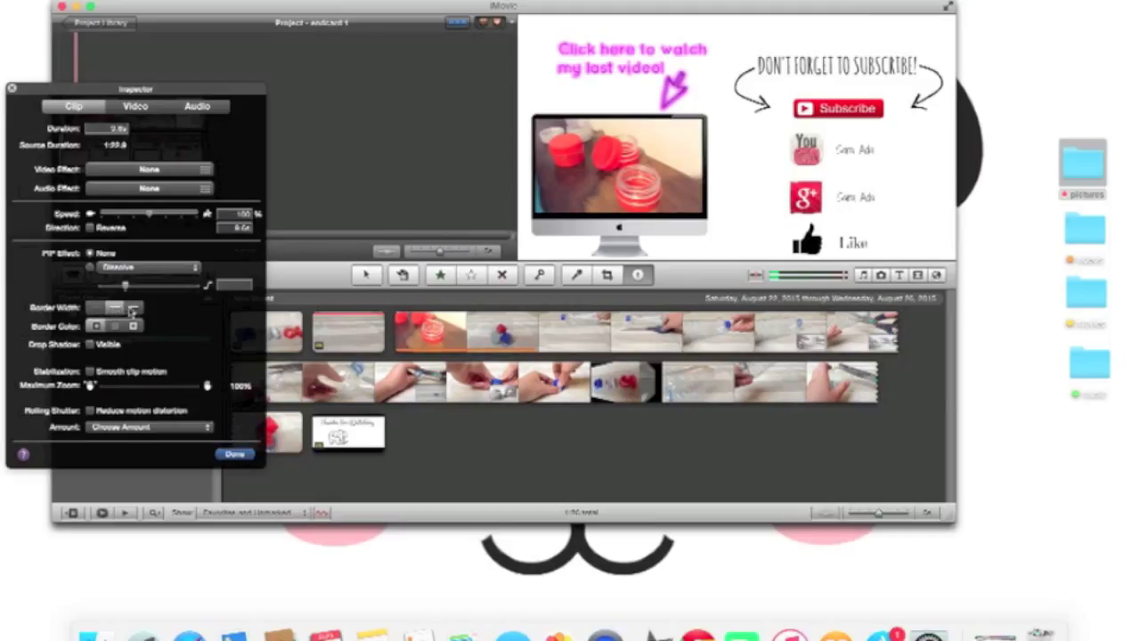
click(132, 309)
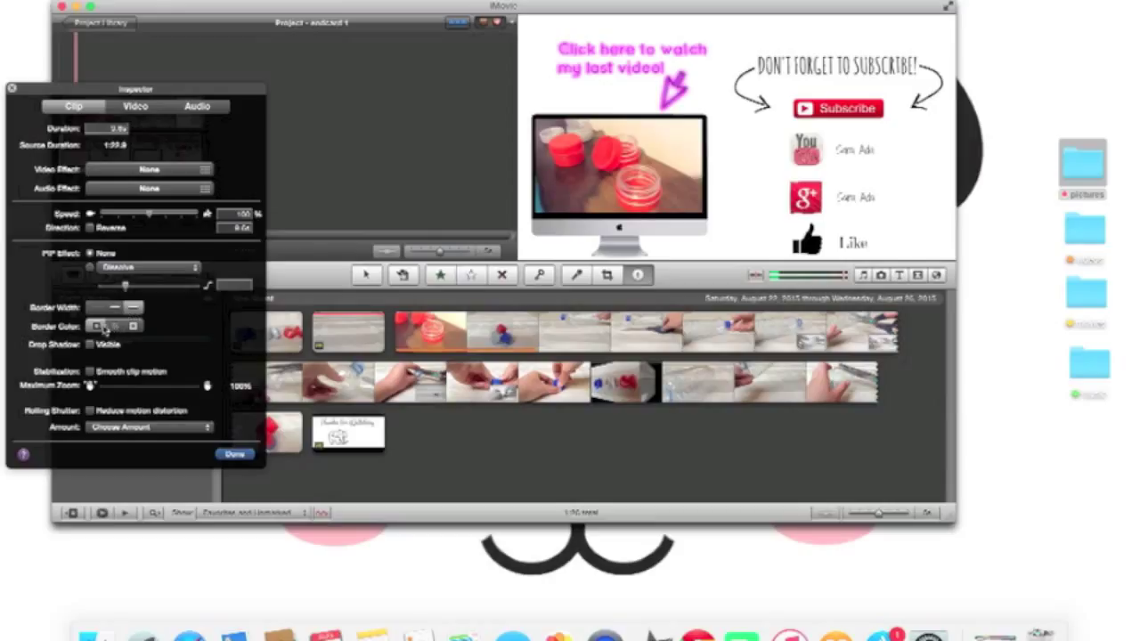
click(134, 327)
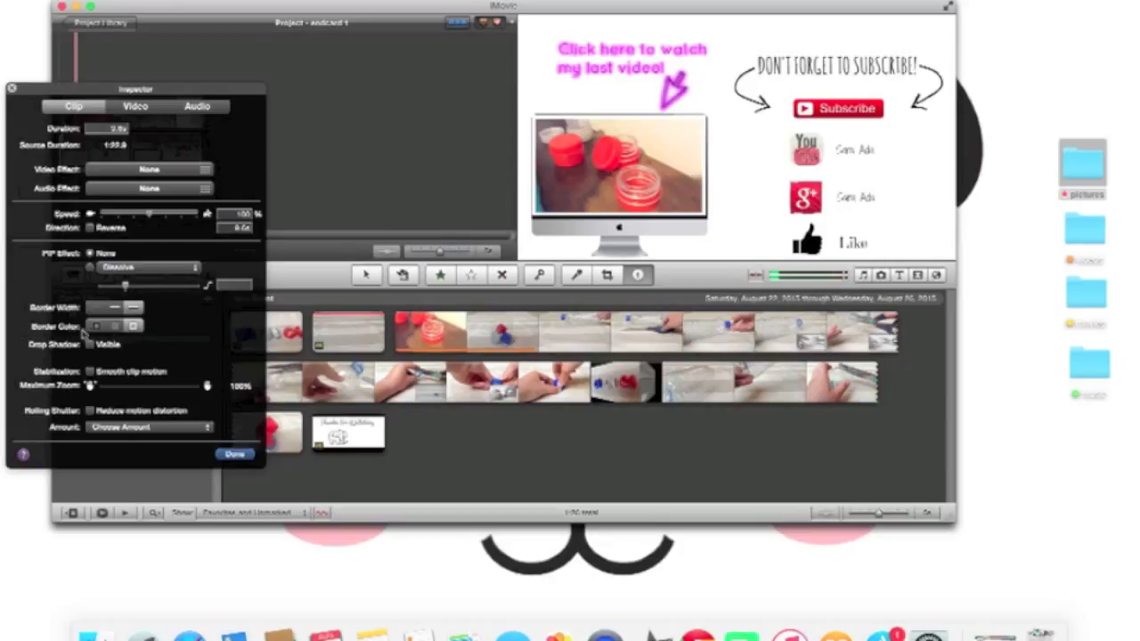
click(115, 328)
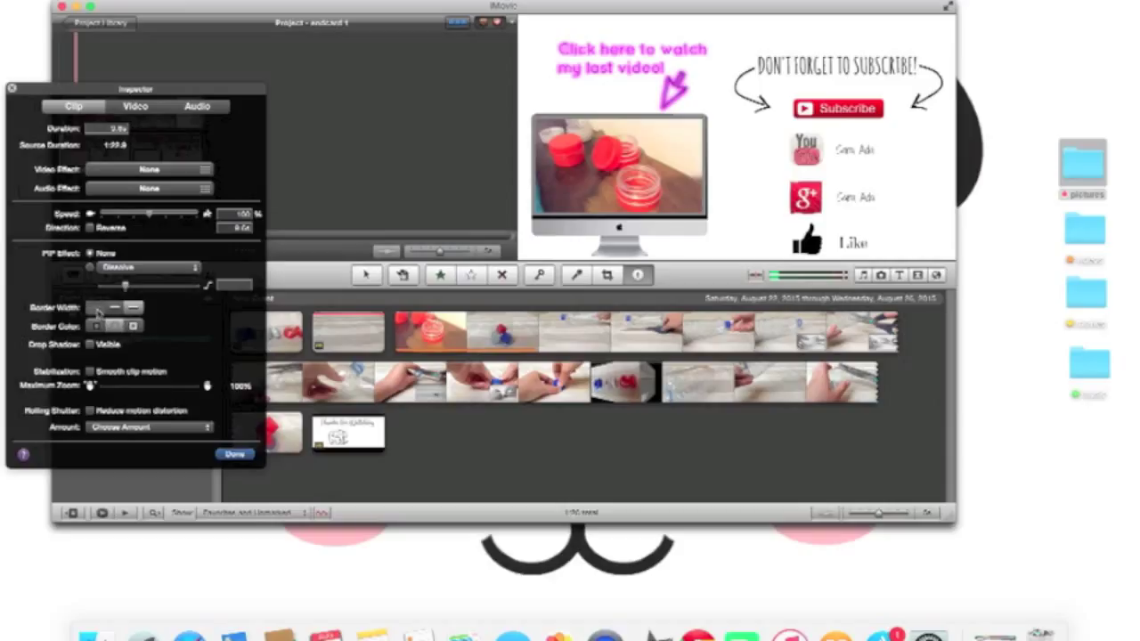
click(118, 308)
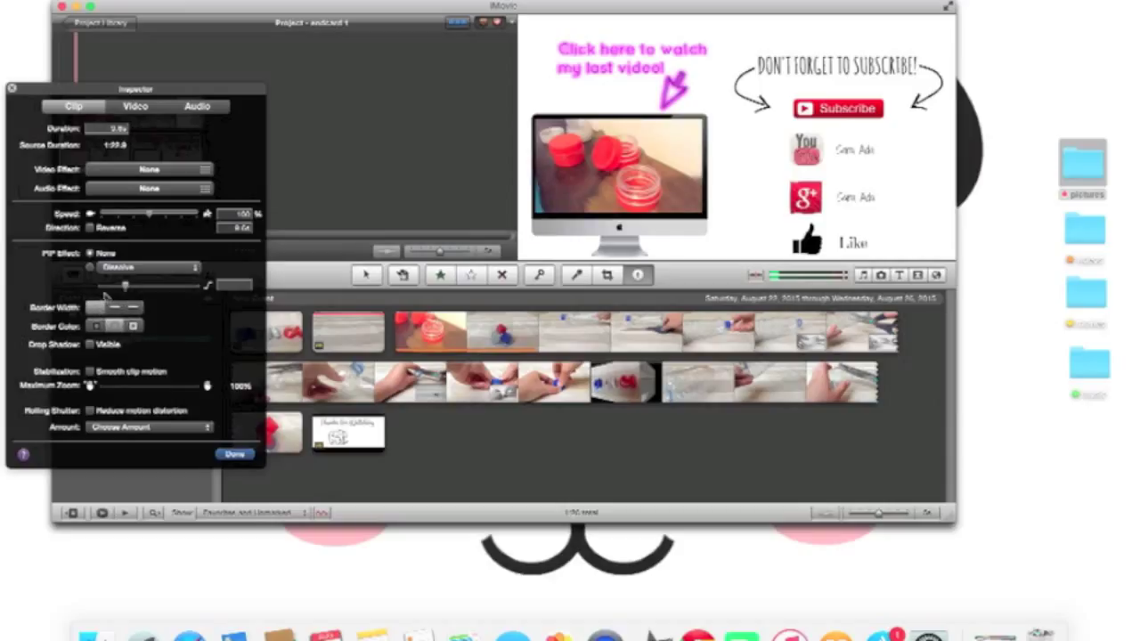
click(234, 454)
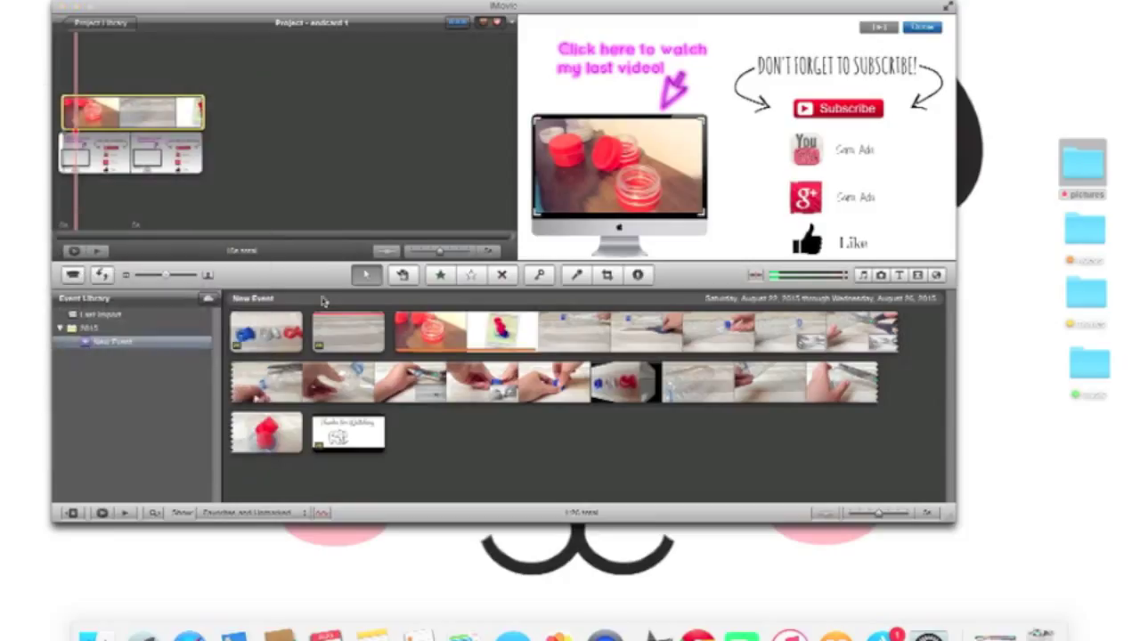